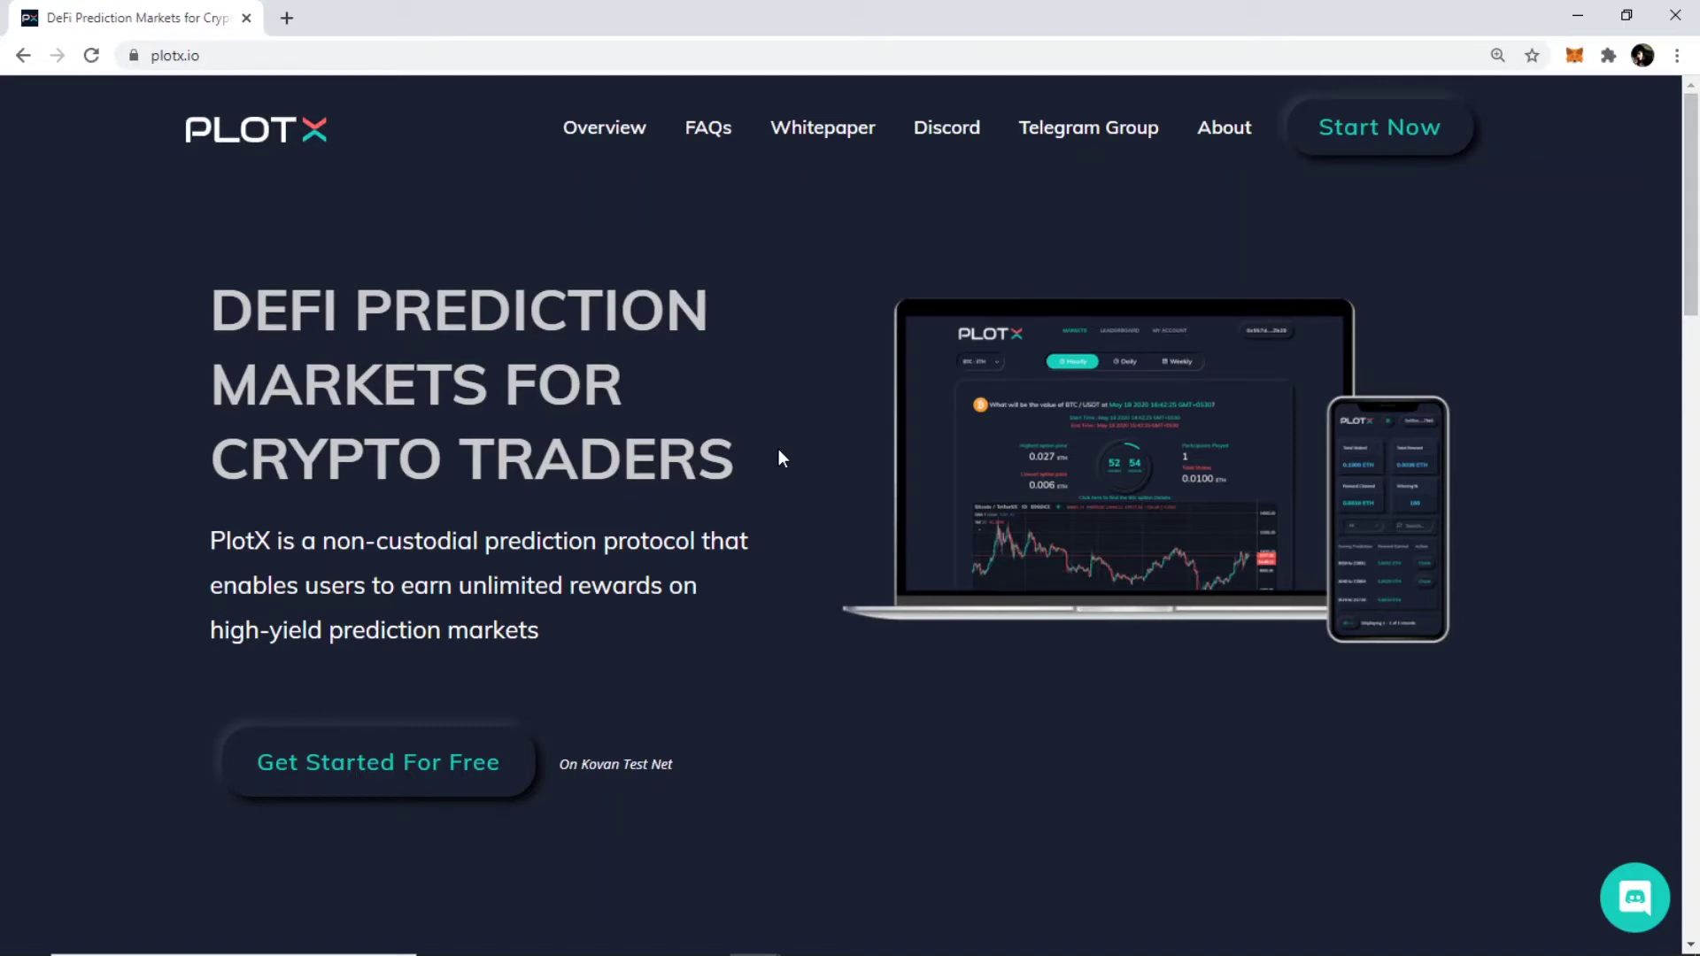
# Start the PlotX app from the homepage and show the weekly BTC - USDT prediction market.
pyautogui.click(1329, 131)
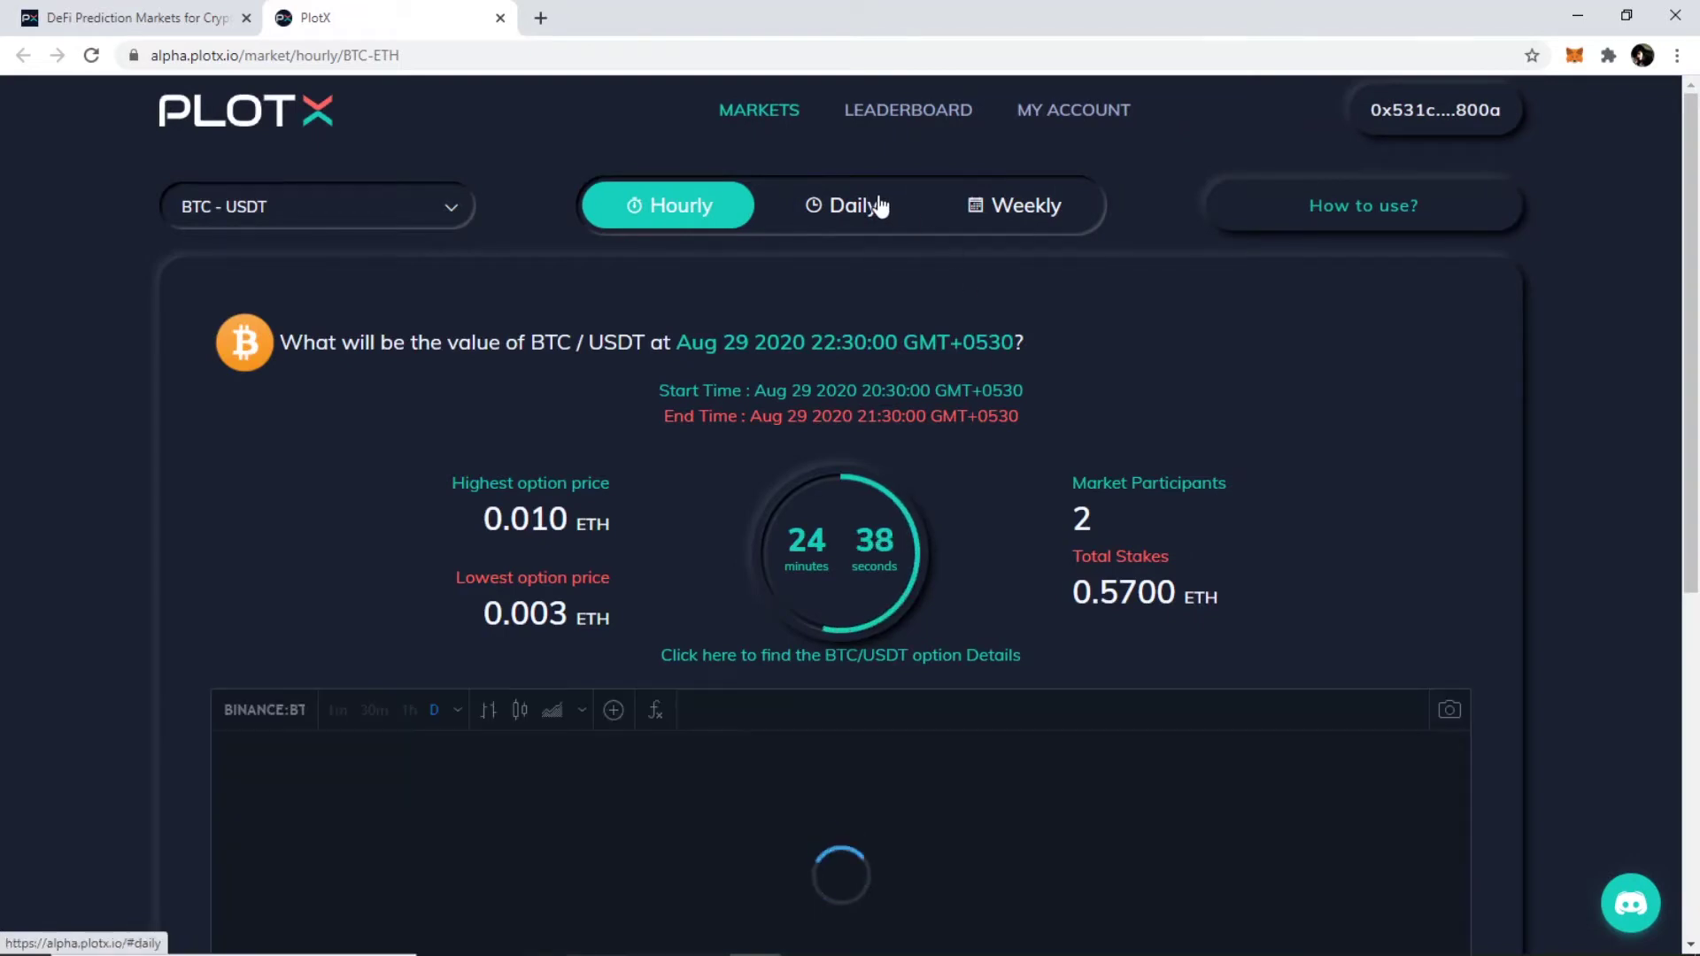
pyautogui.click(872, 204)
pyautogui.click(1036, 219)
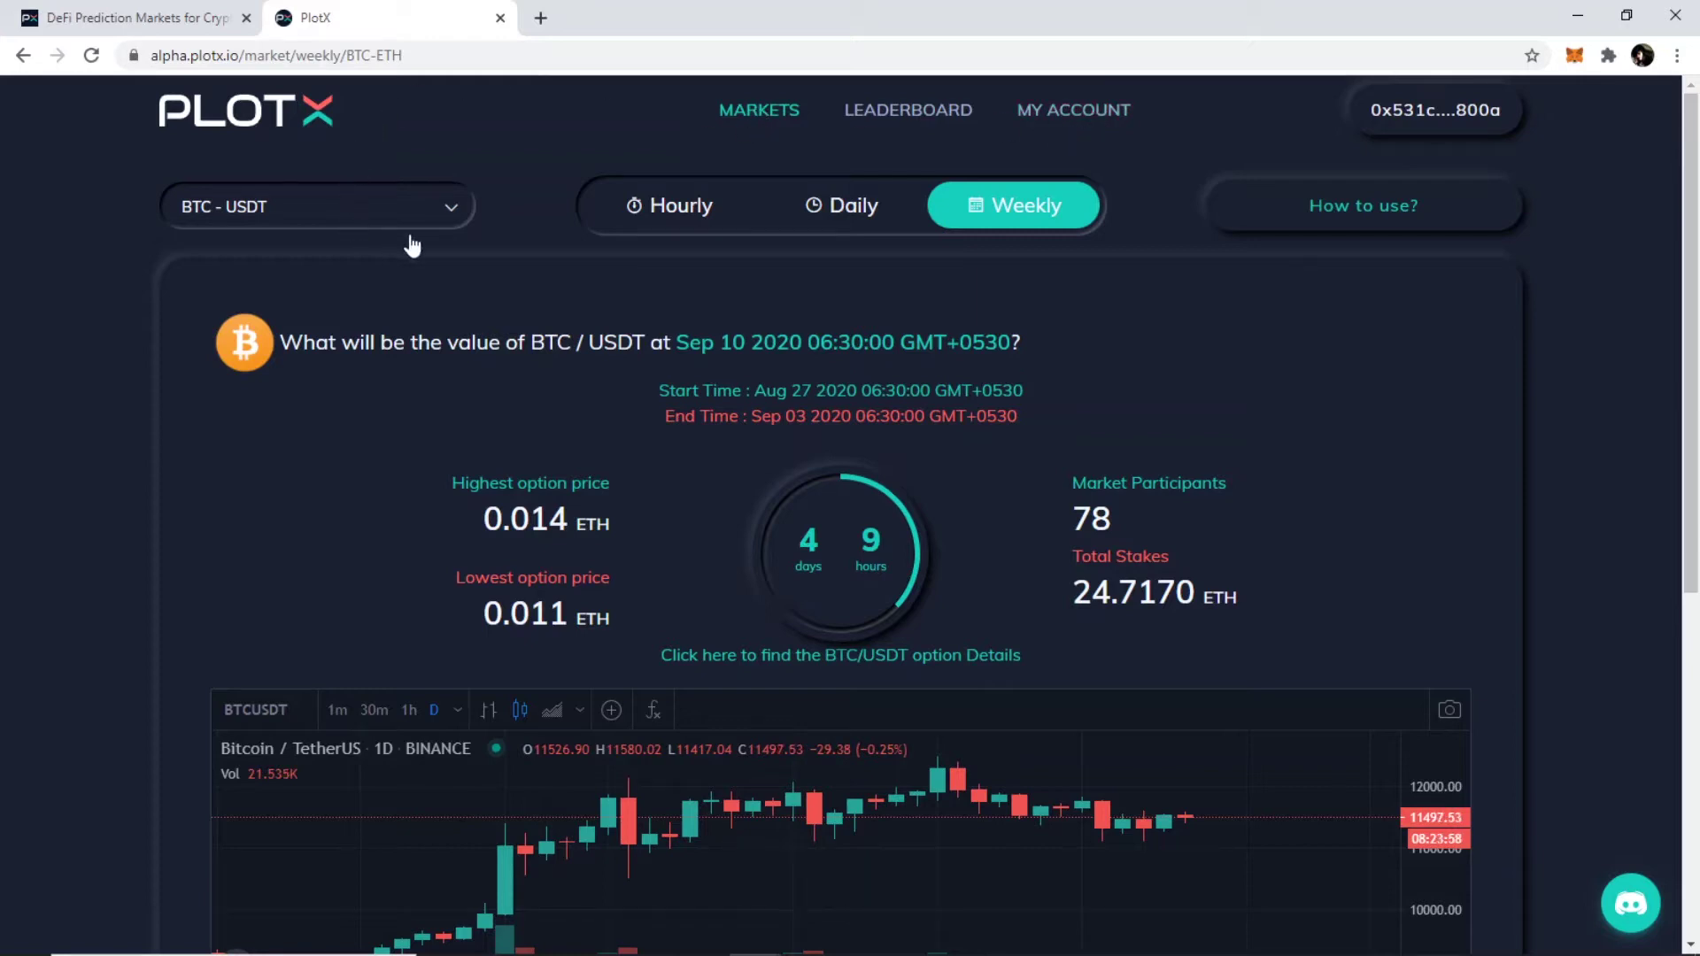
# Check the available currency pairs, view the hourly market, and return to the weekly market.
pyautogui.click(428, 205)
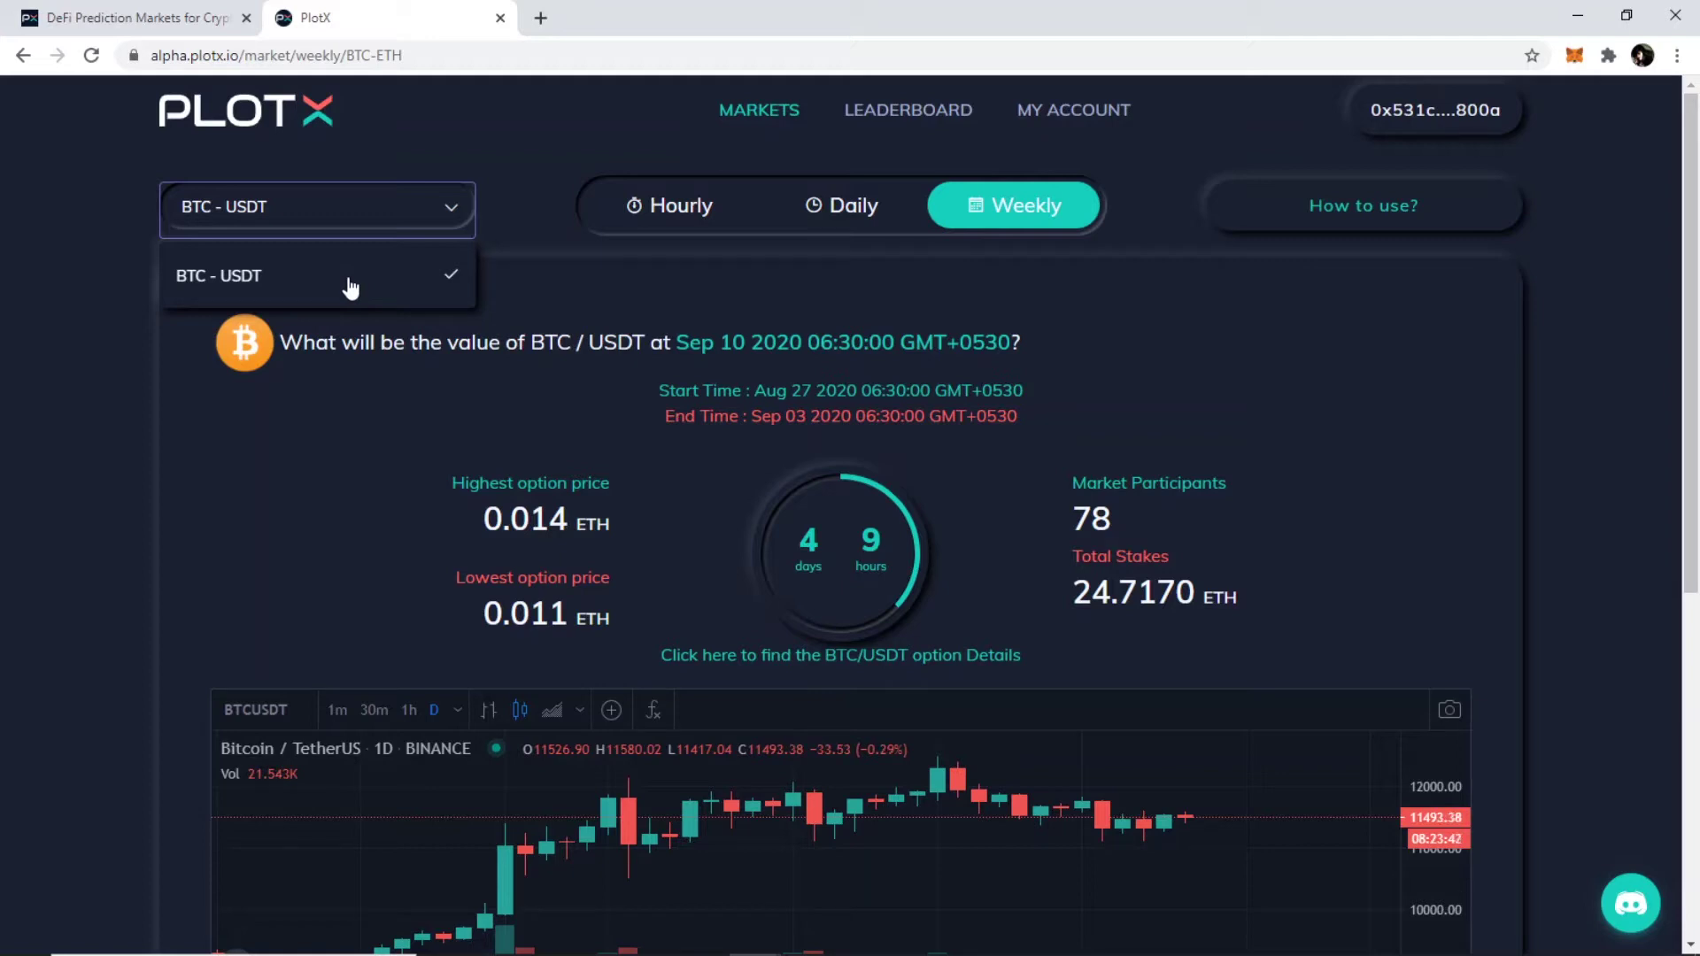
pyautogui.click(404, 205)
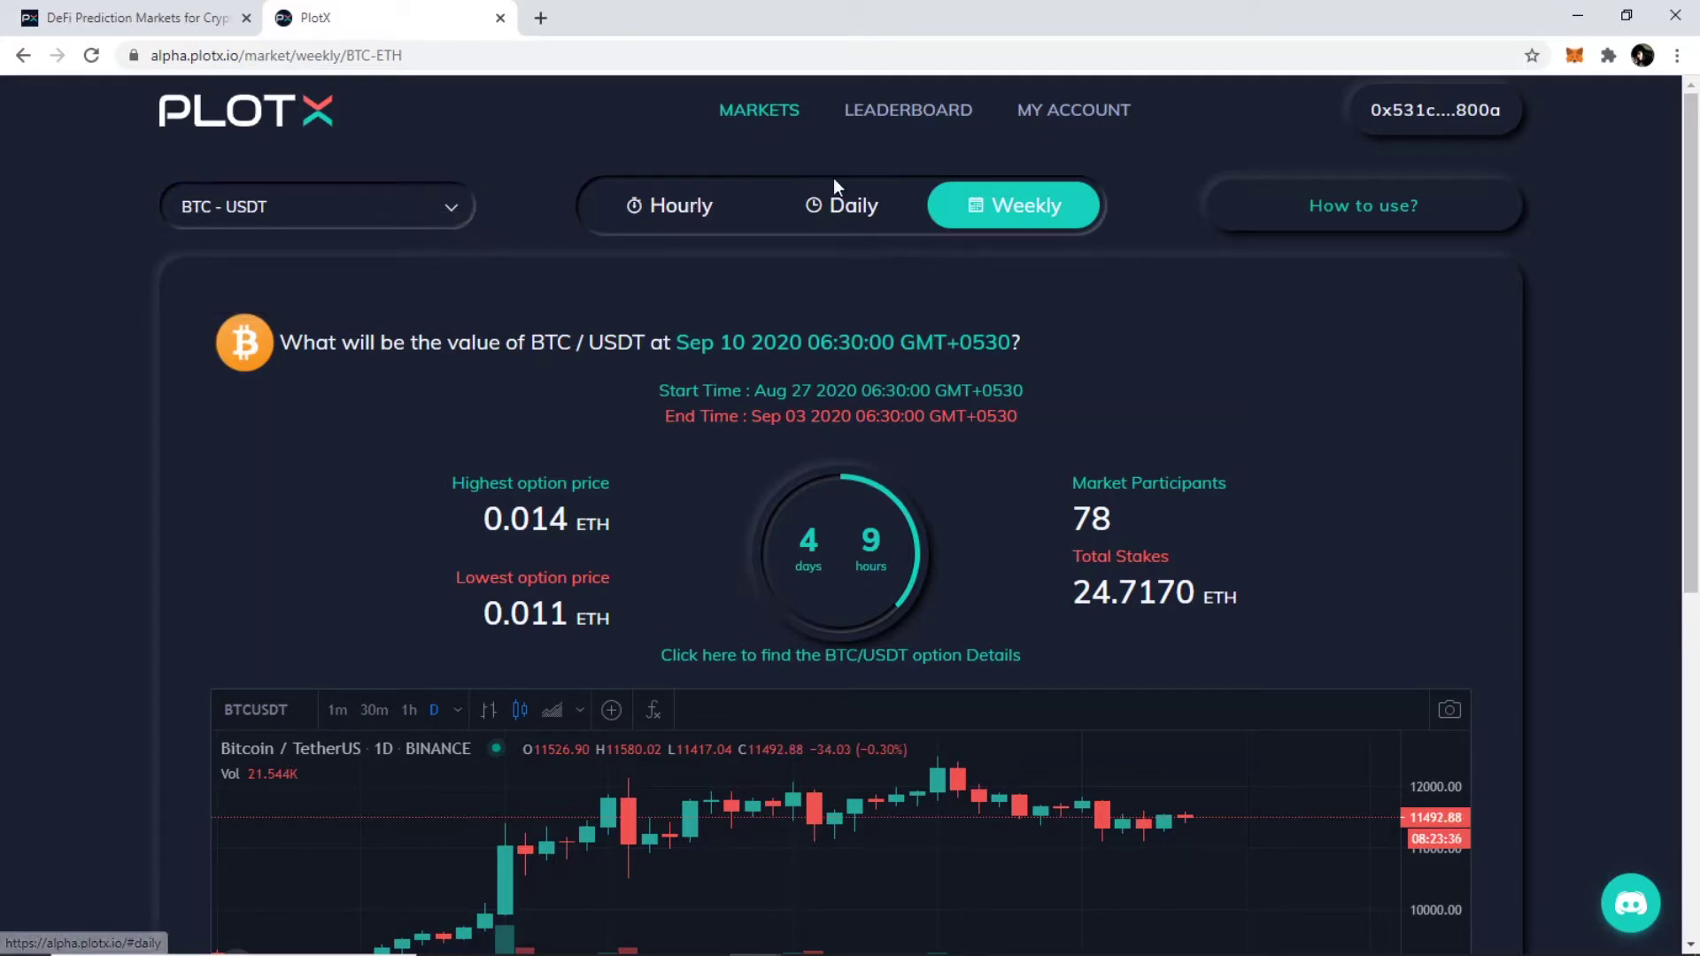
pyautogui.click(649, 208)
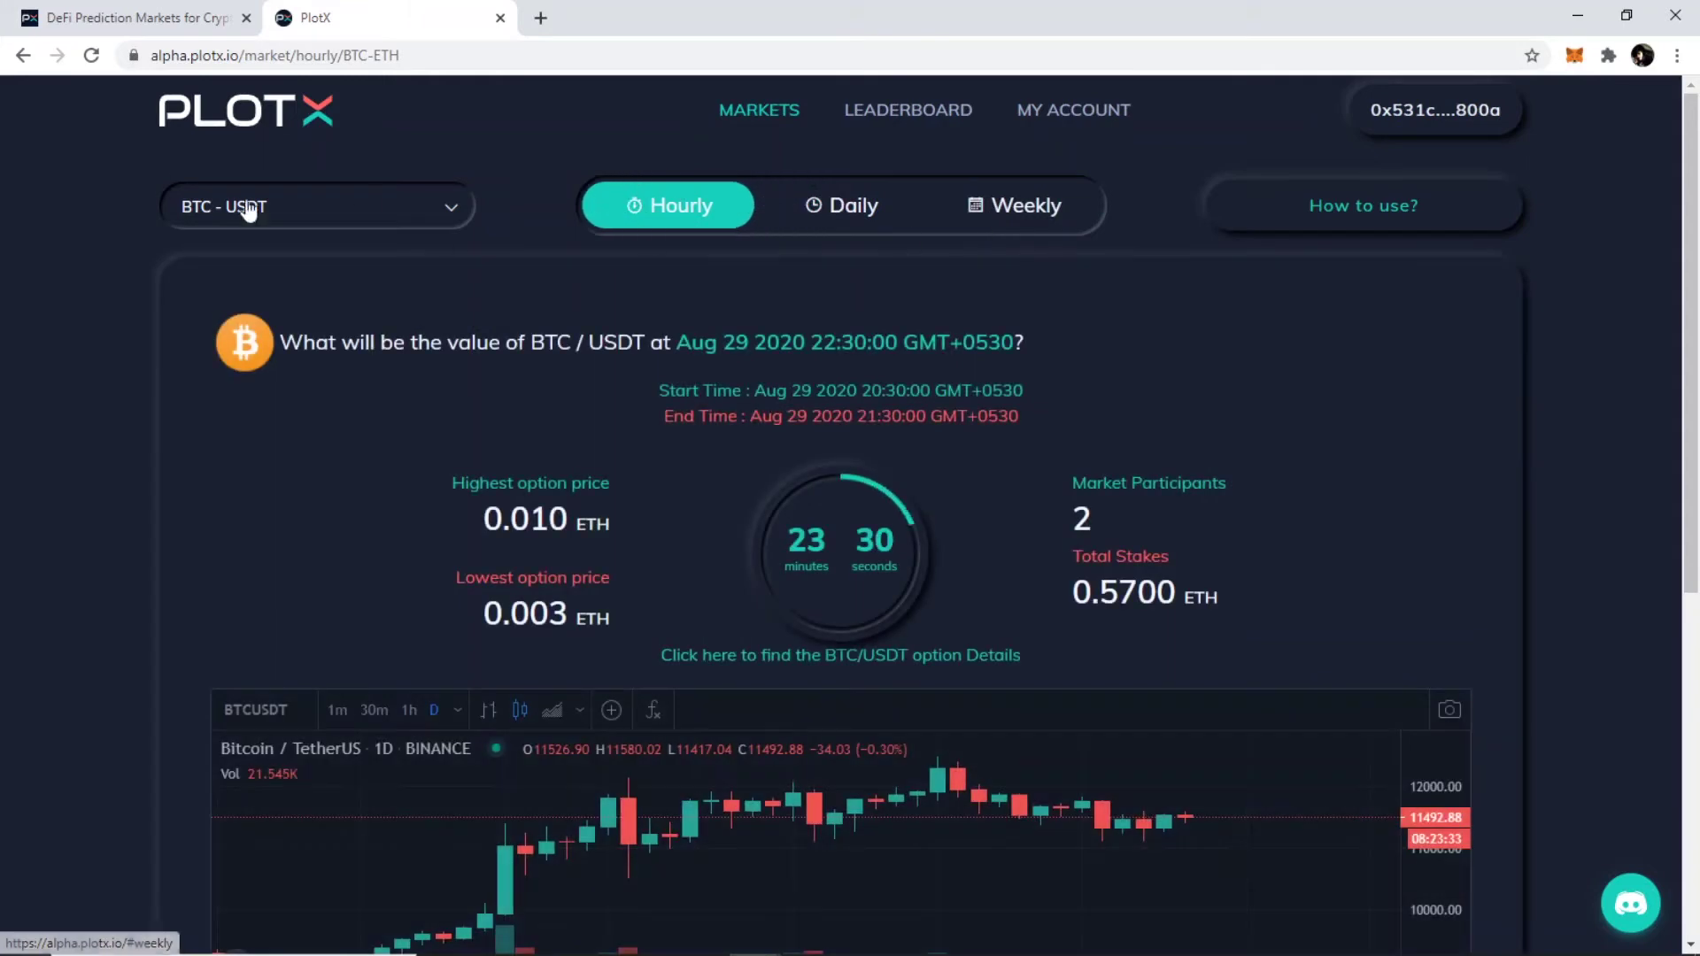
pyautogui.click(984, 204)
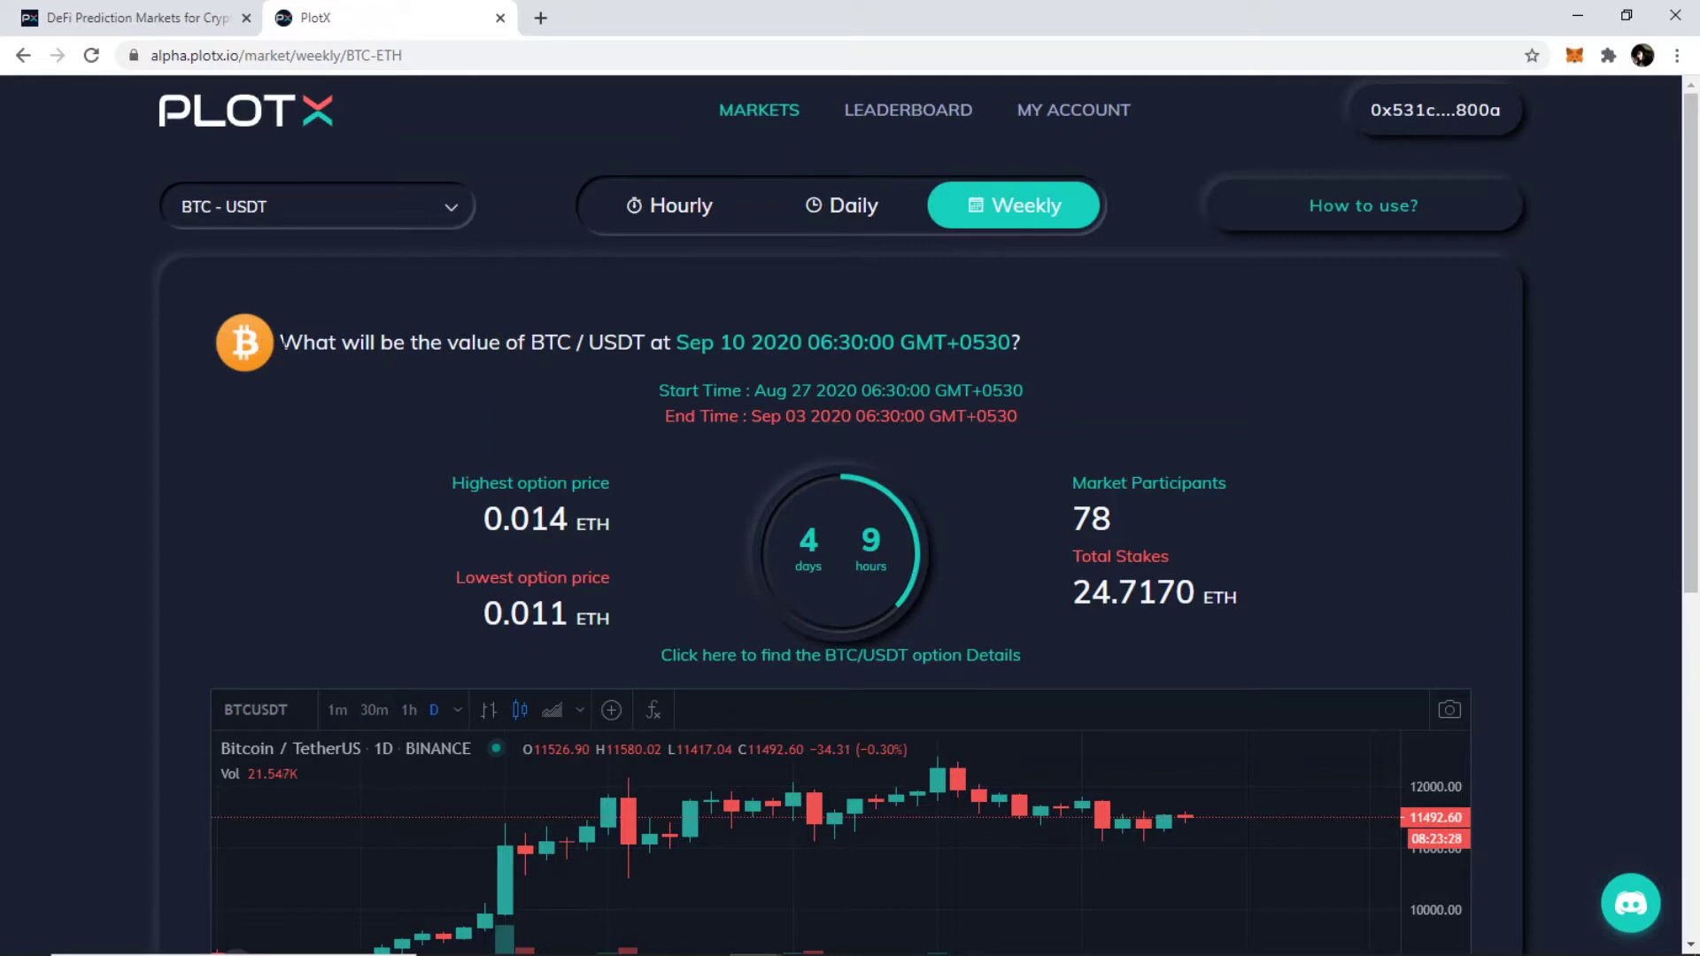
# Examine the weekly market's prediction question and its start time.
pyautogui.moveTo(279, 341); pyautogui.dragTo(342, 347)
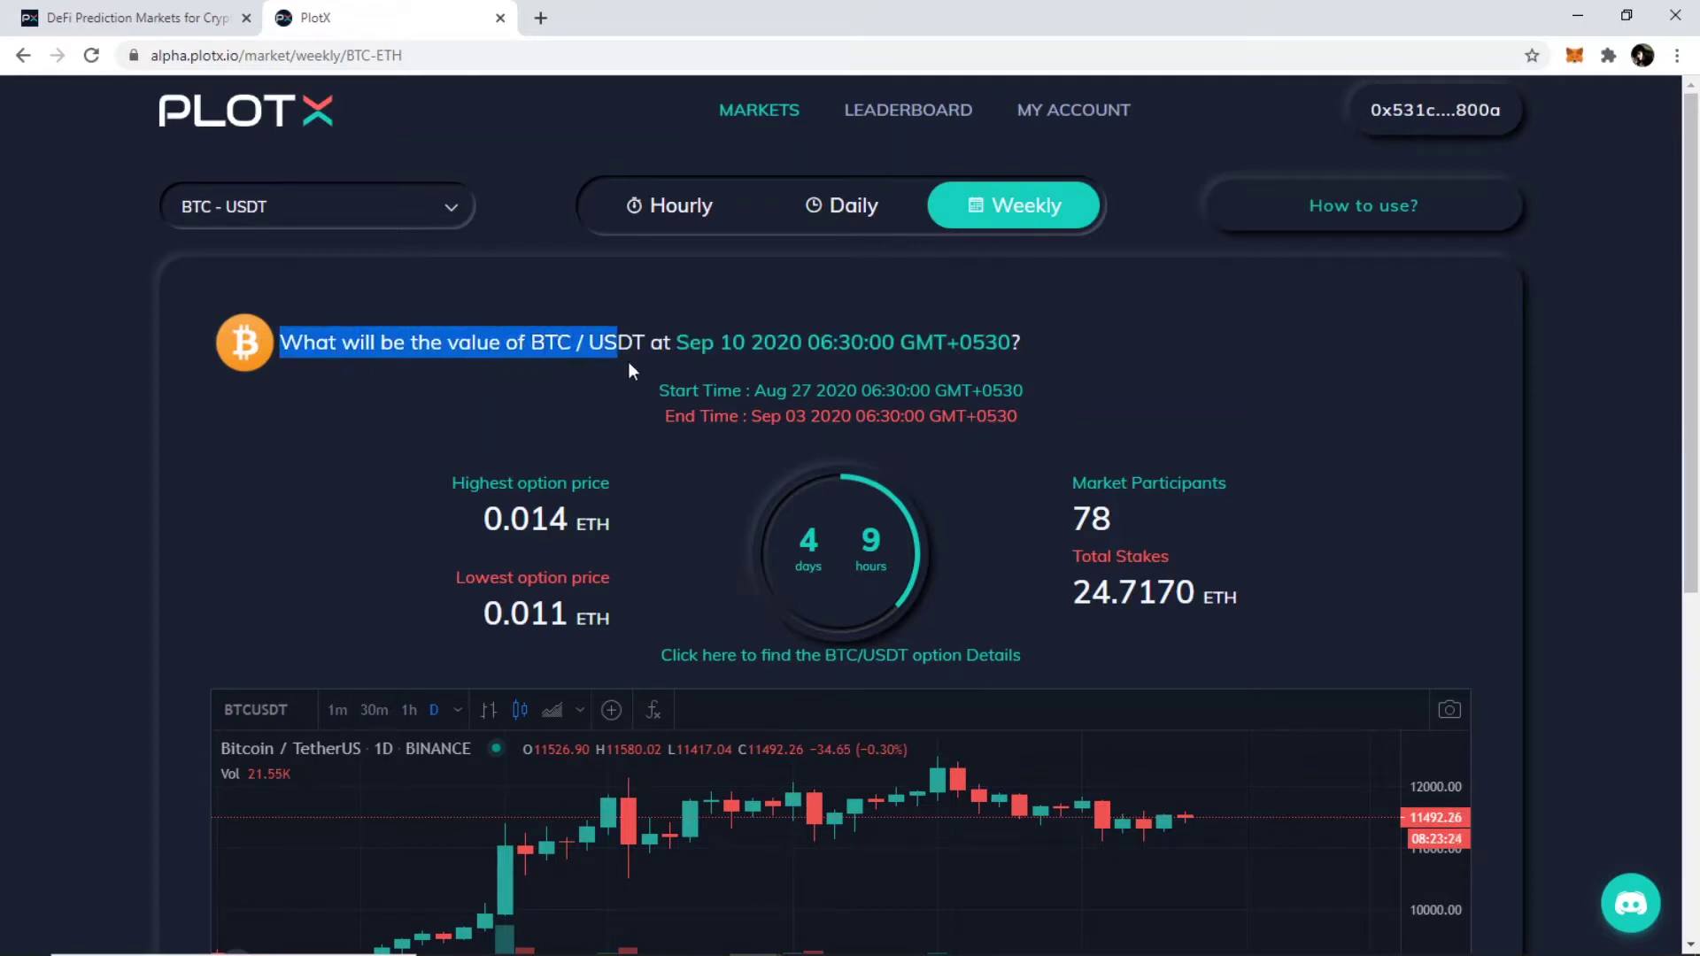
pyautogui.moveTo(775, 363); pyautogui.dragTo(1010, 350)
pyautogui.click(777, 453)
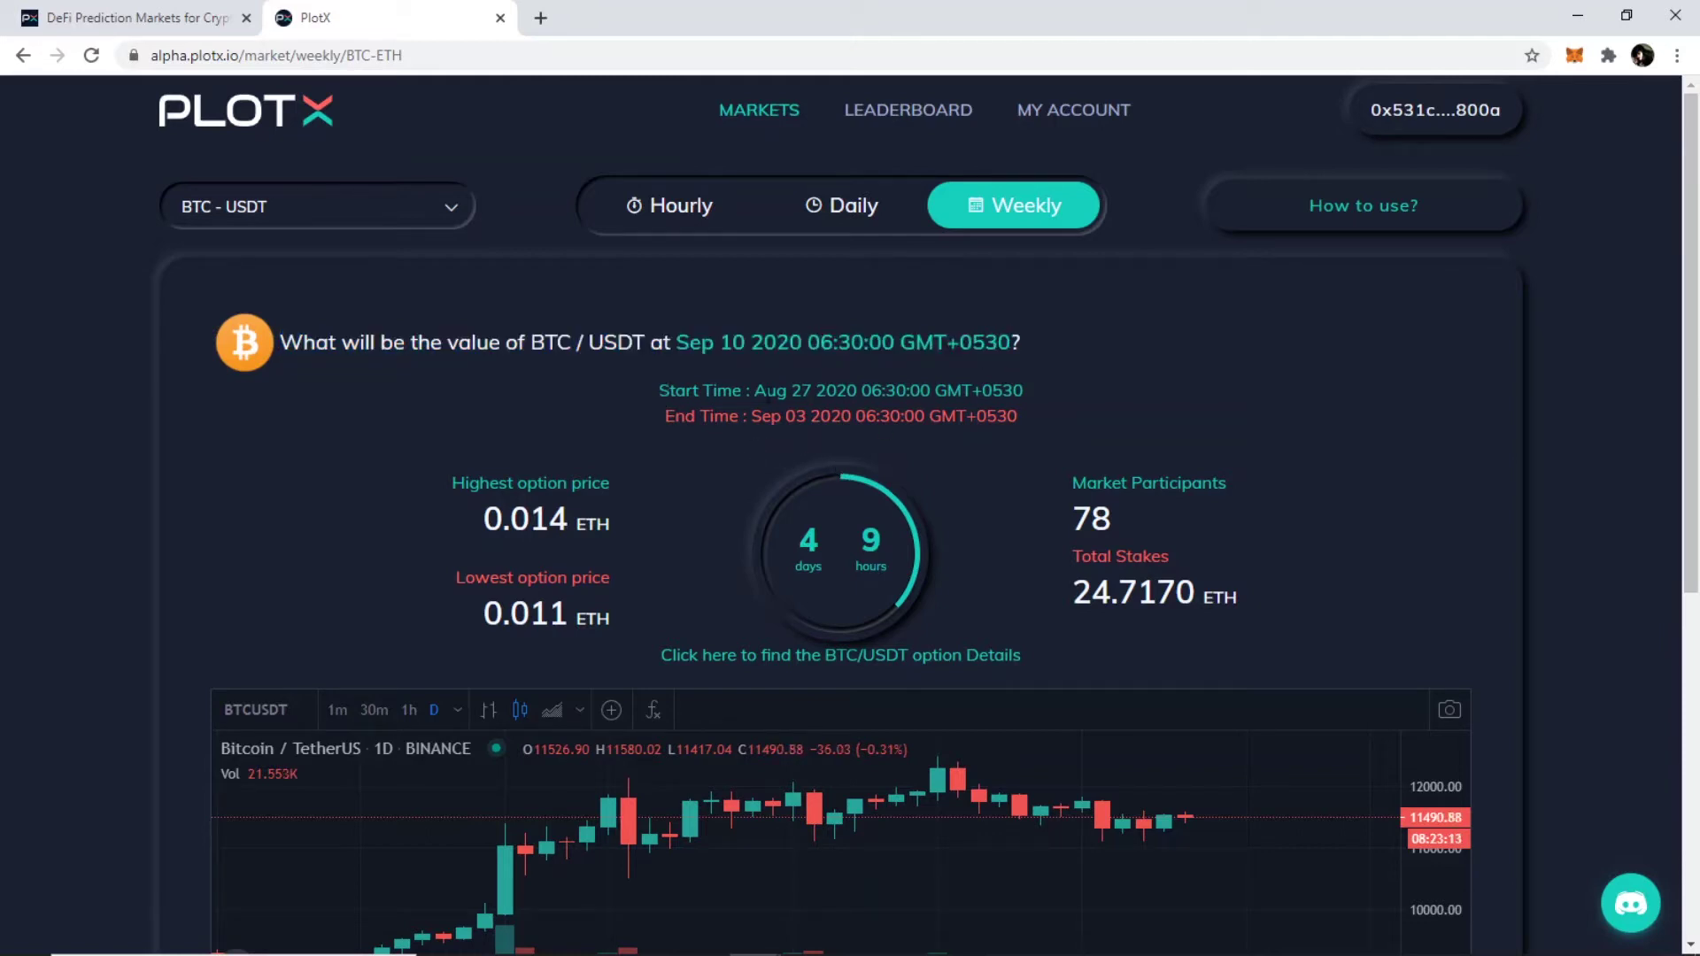
pyautogui.moveTo(754, 390); pyautogui.dragTo(1024, 390)
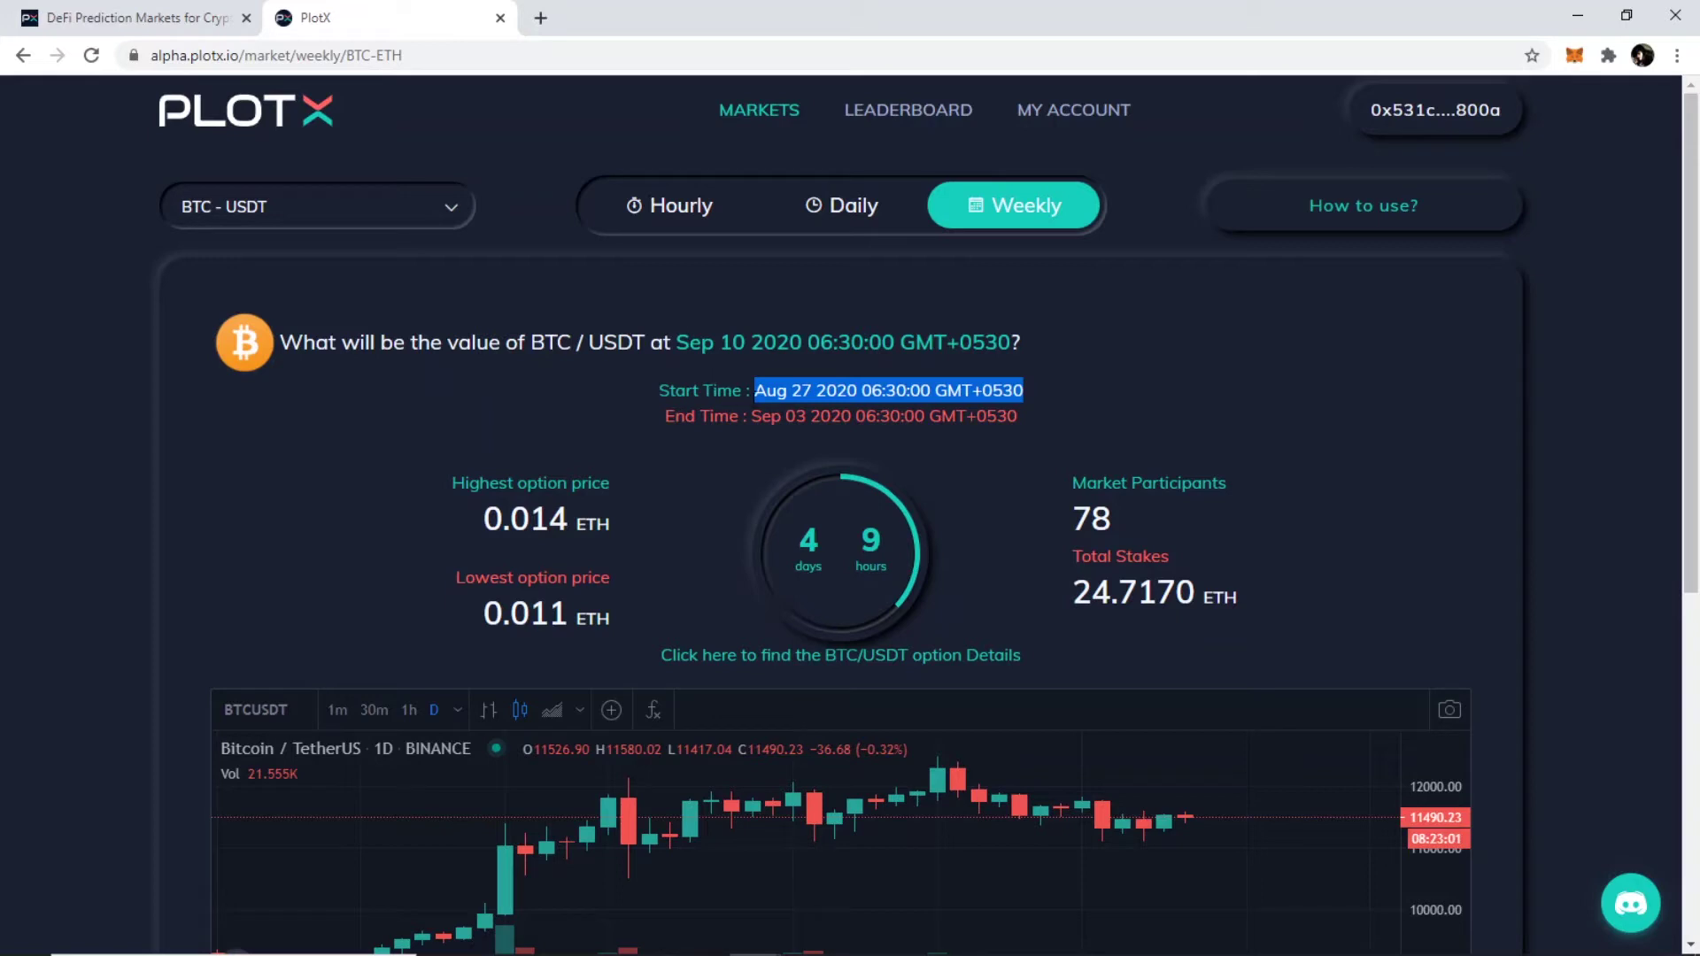
pyautogui.click(754, 398)
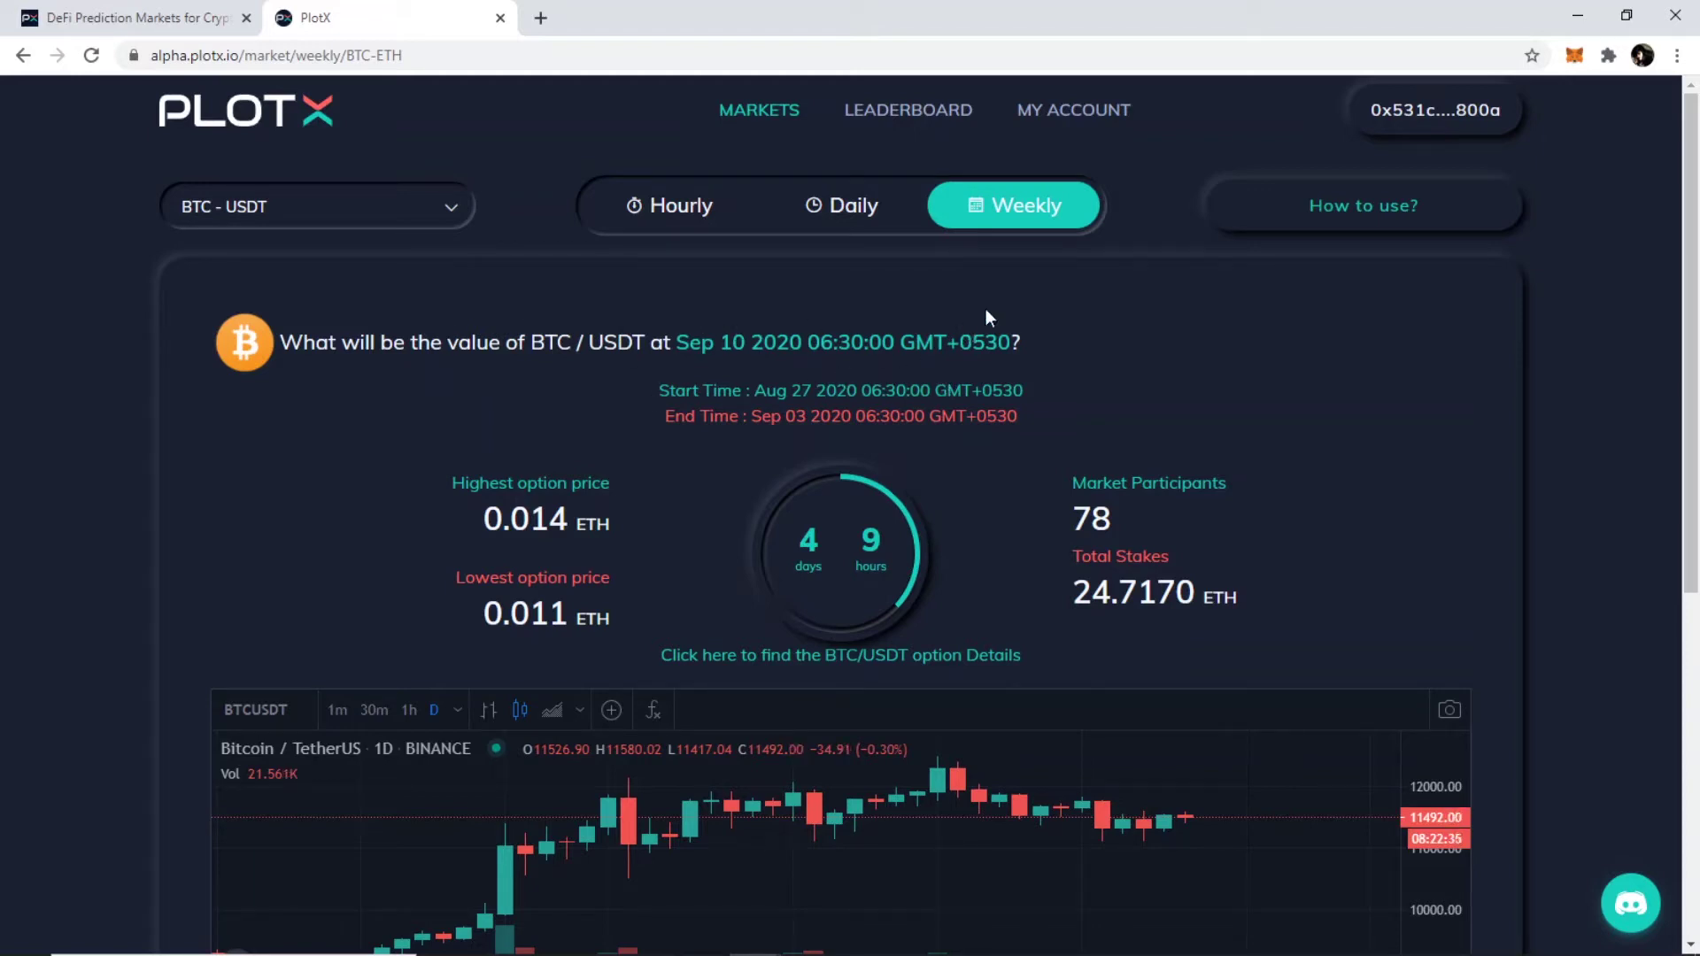
# Show the daily market and examine its prediction question, start time and end time.
pyautogui.click(869, 225)
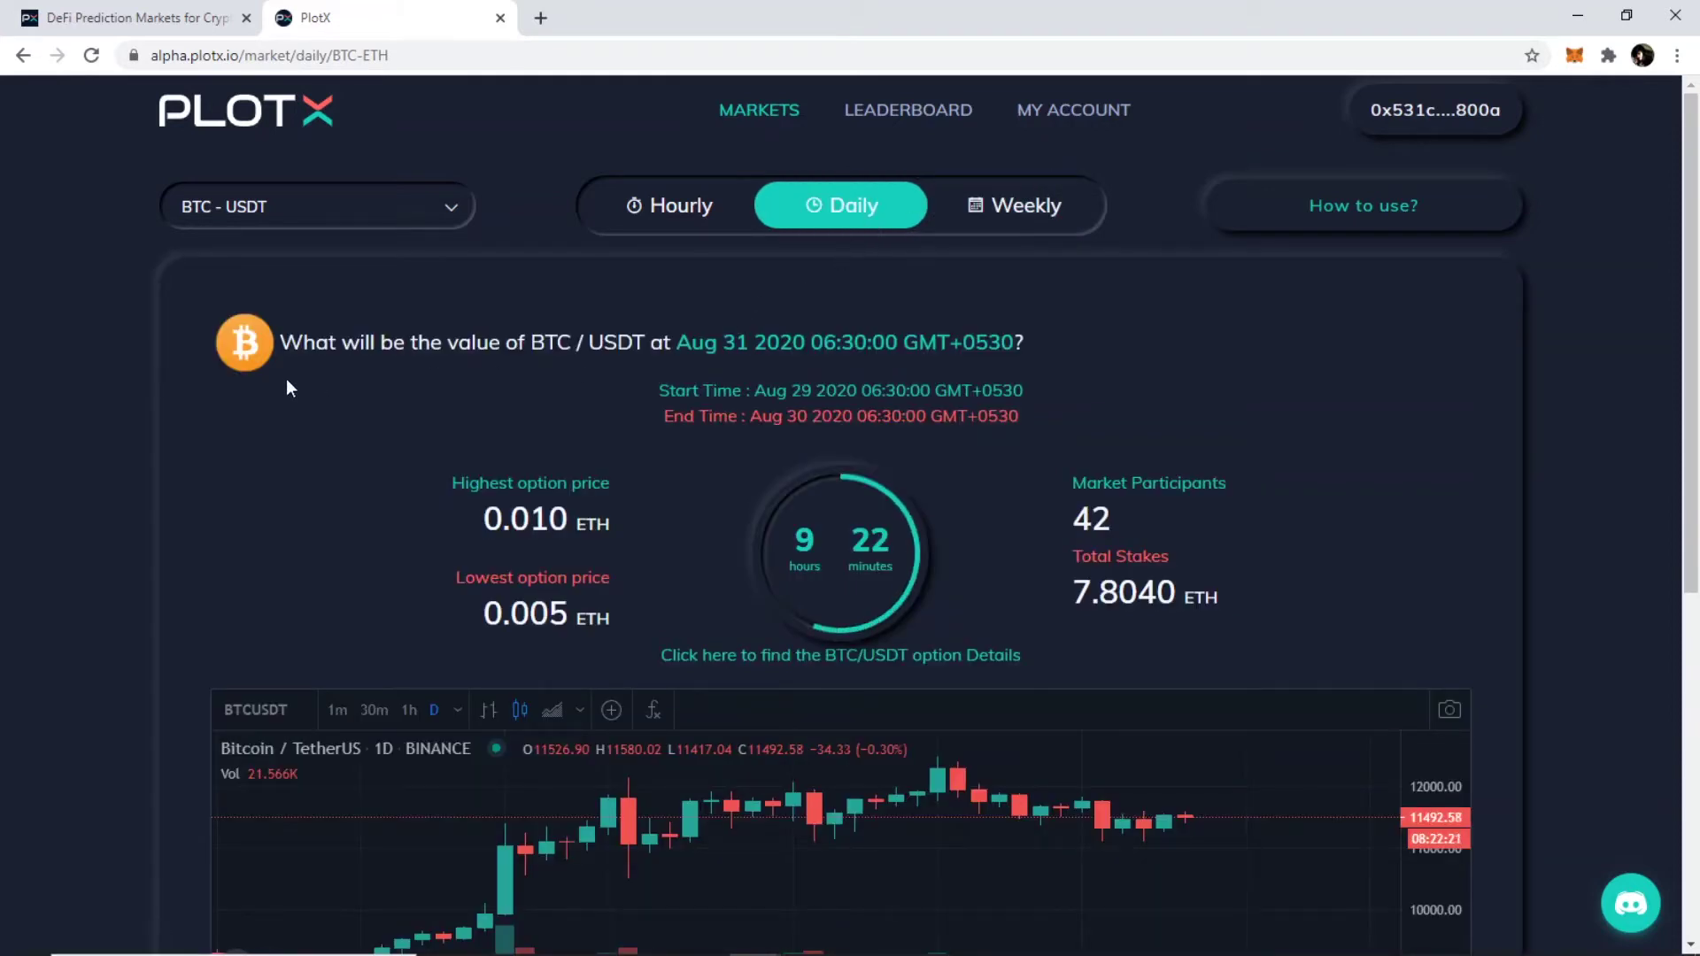
pyautogui.moveTo(281, 344); pyautogui.dragTo(813, 365)
pyautogui.moveTo(933, 355); pyautogui.dragTo(1014, 355)
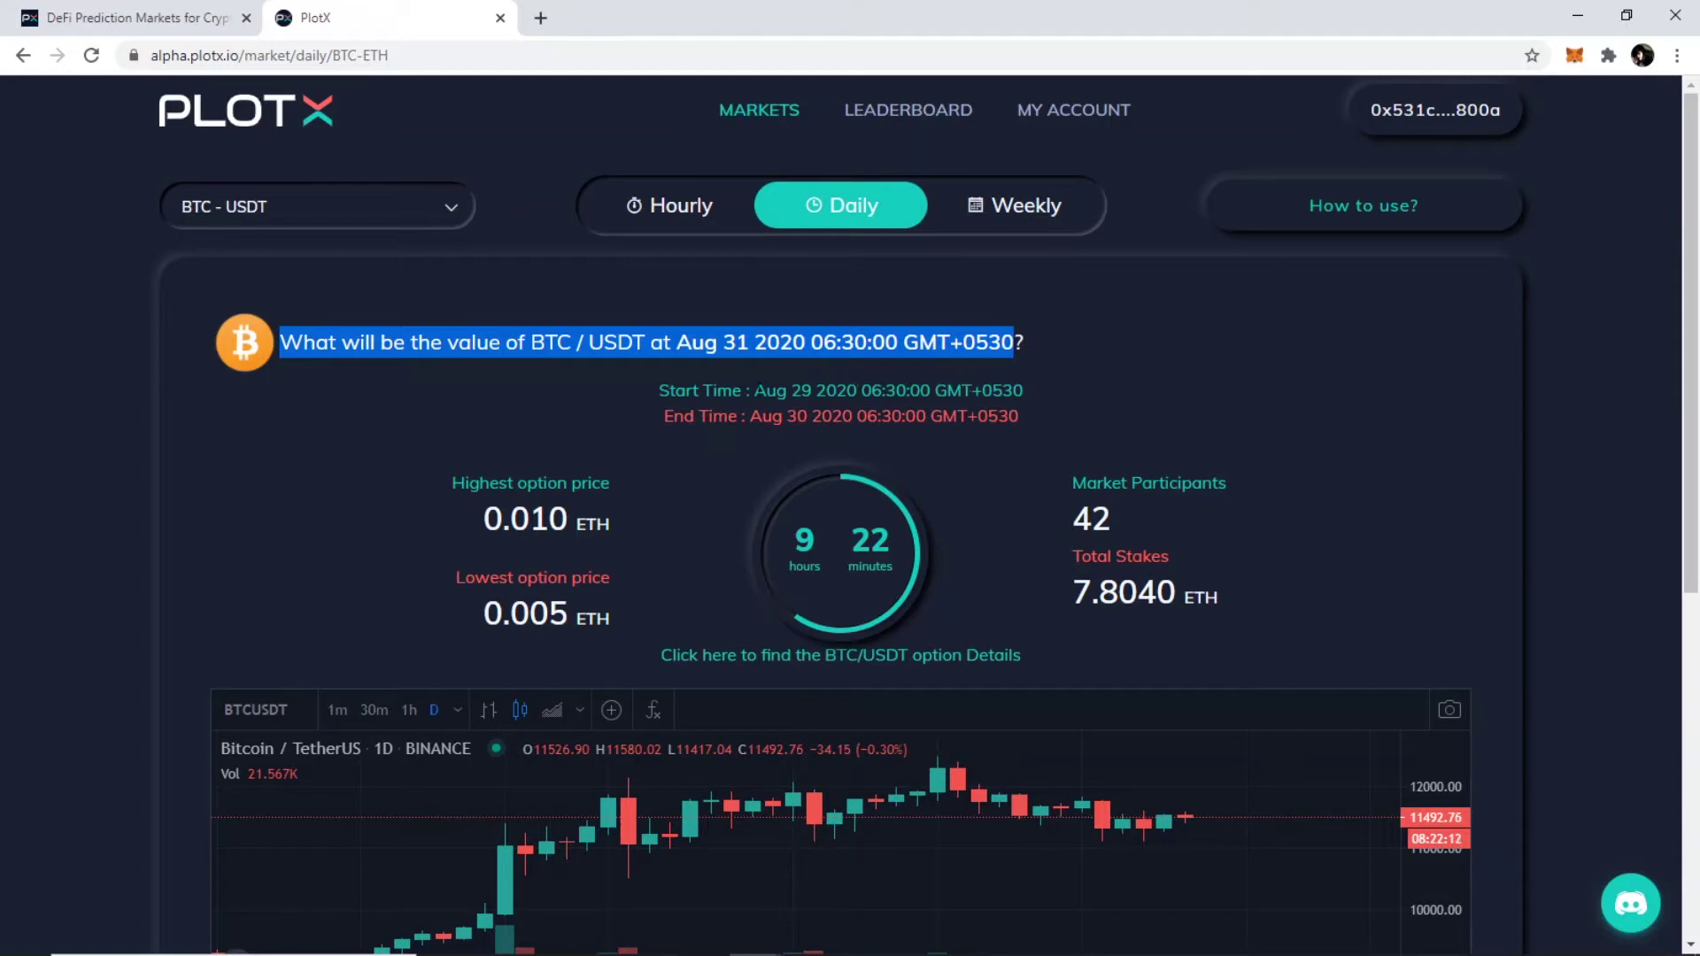
pyautogui.moveTo(755, 390); pyautogui.dragTo(1043, 400)
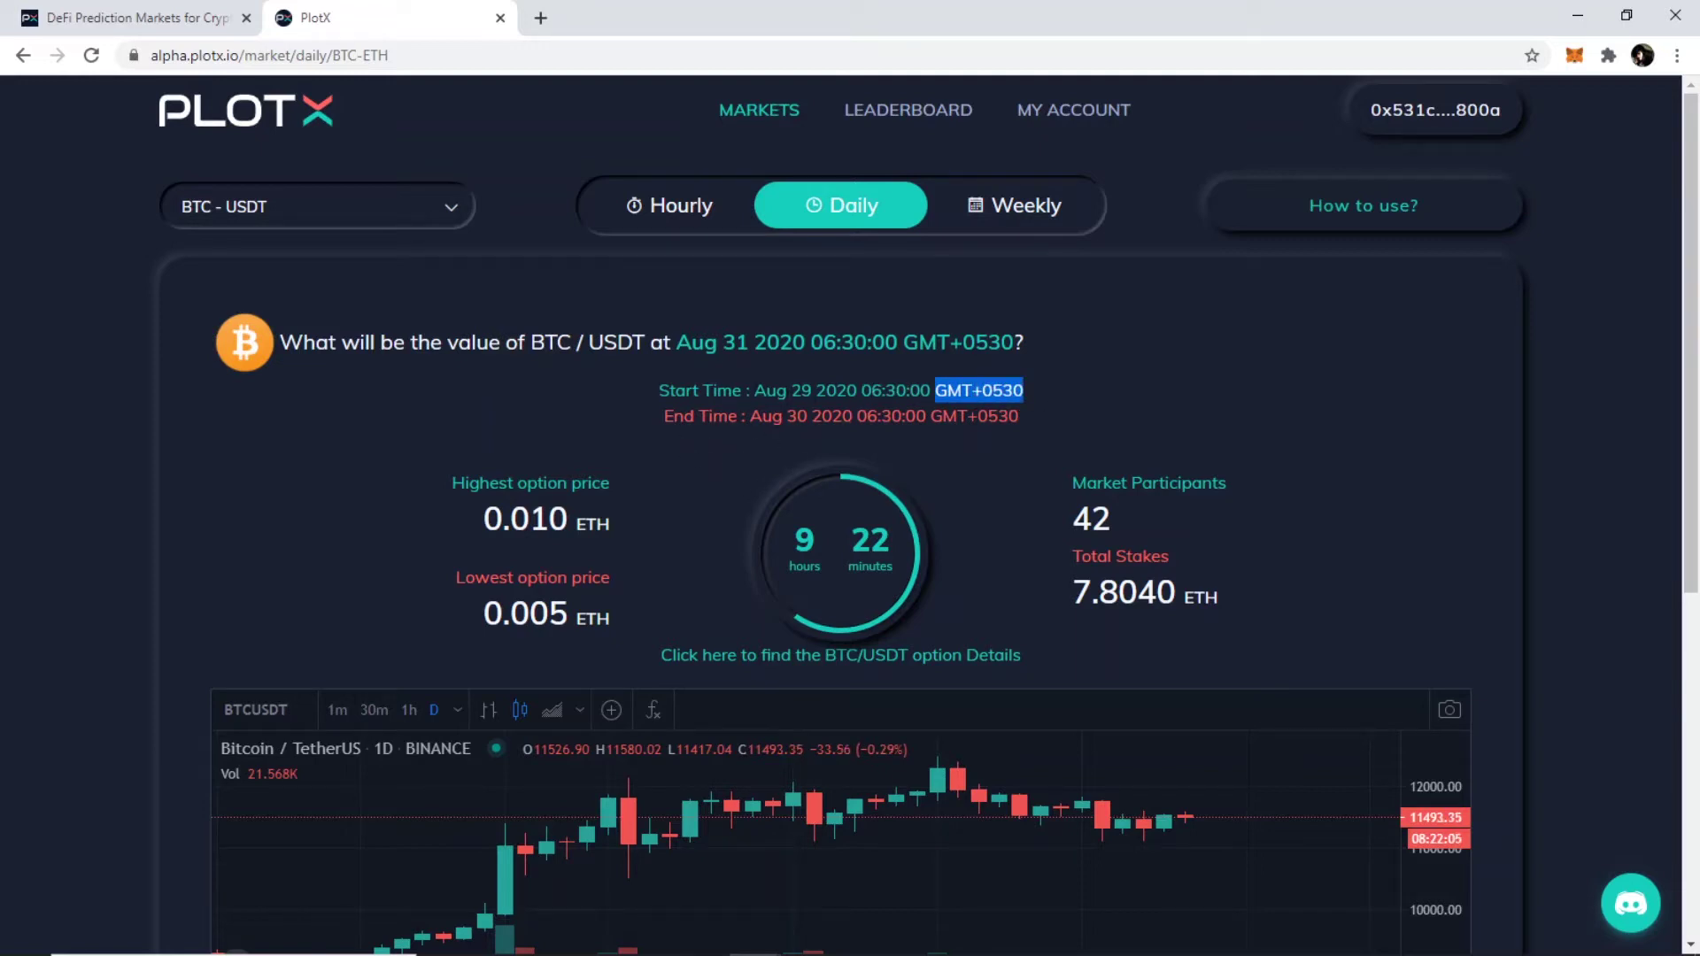
pyautogui.moveTo(749, 417); pyautogui.dragTo(1024, 427)
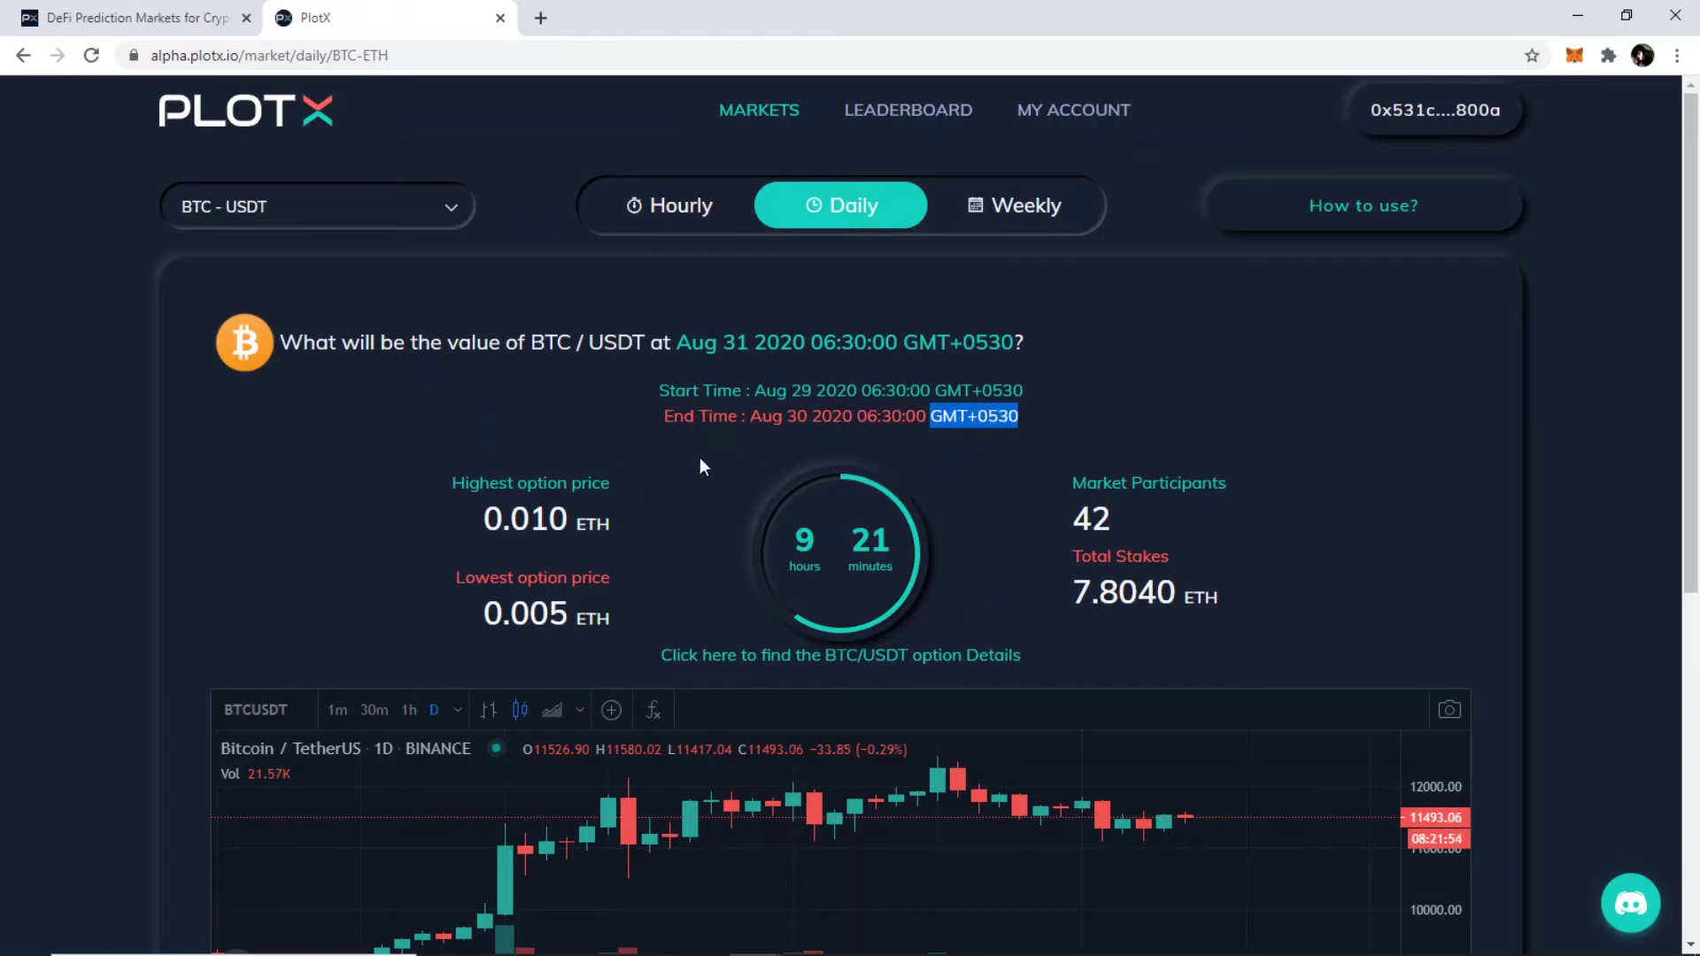
pyautogui.moveTo(672, 342); pyautogui.dragTo(919, 378)
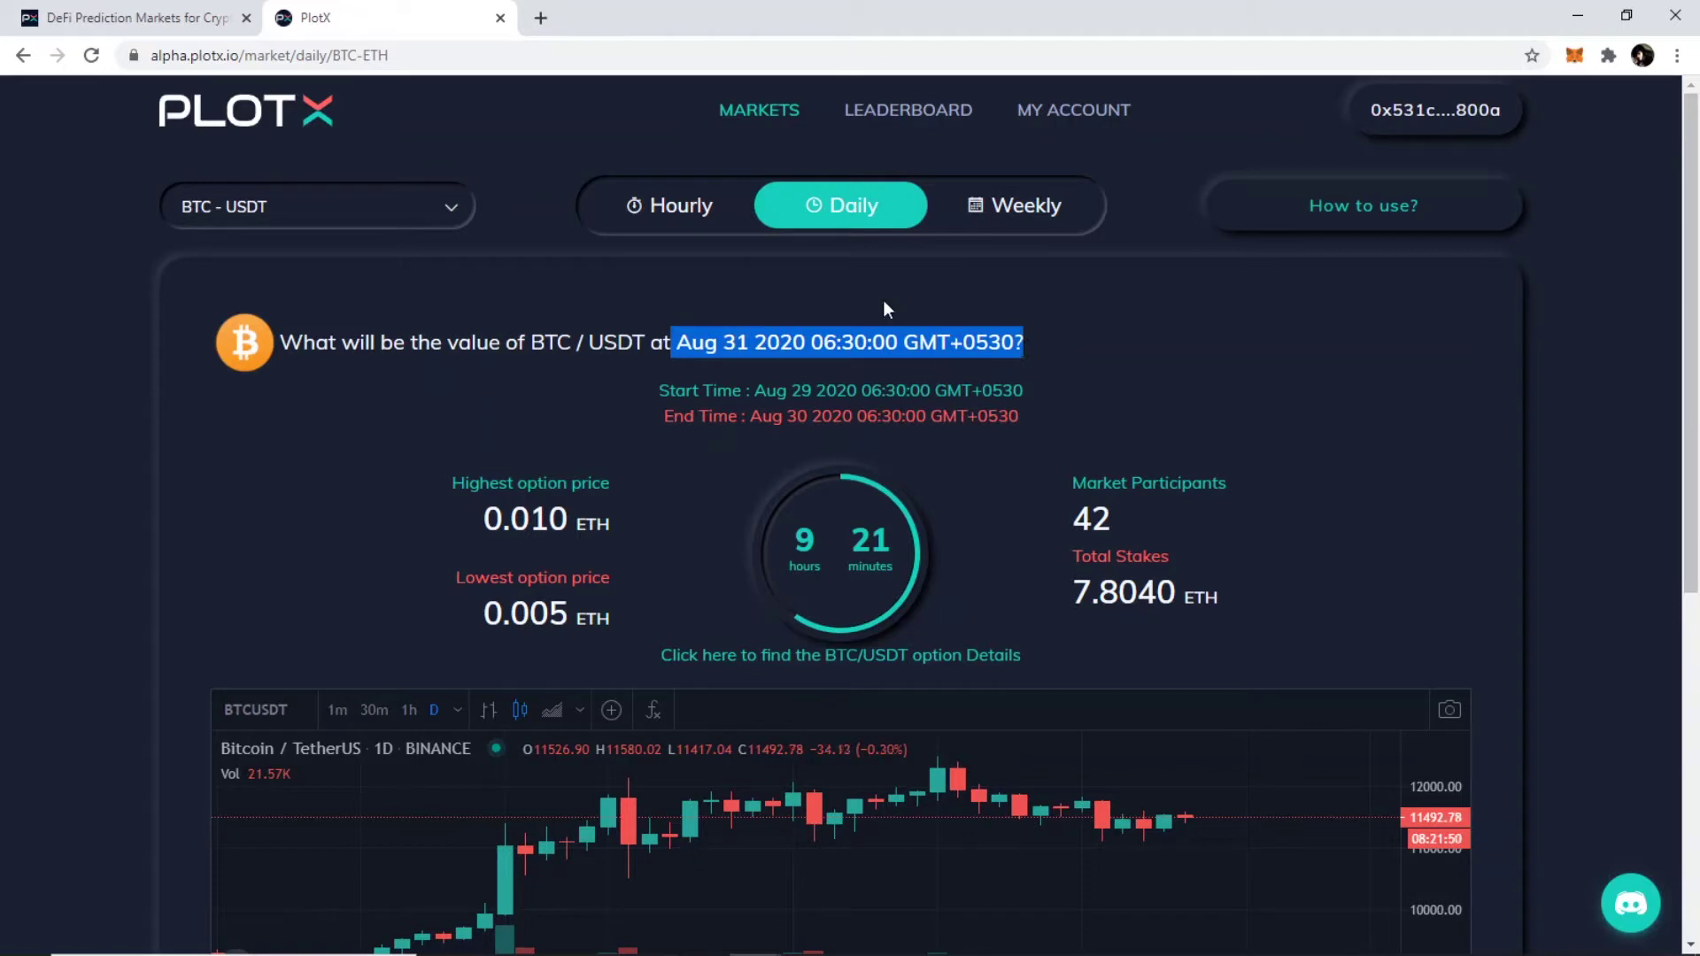
# Show the hourly market and examine its prediction question, start time, end time and settlement time.
pyautogui.click(672, 209)
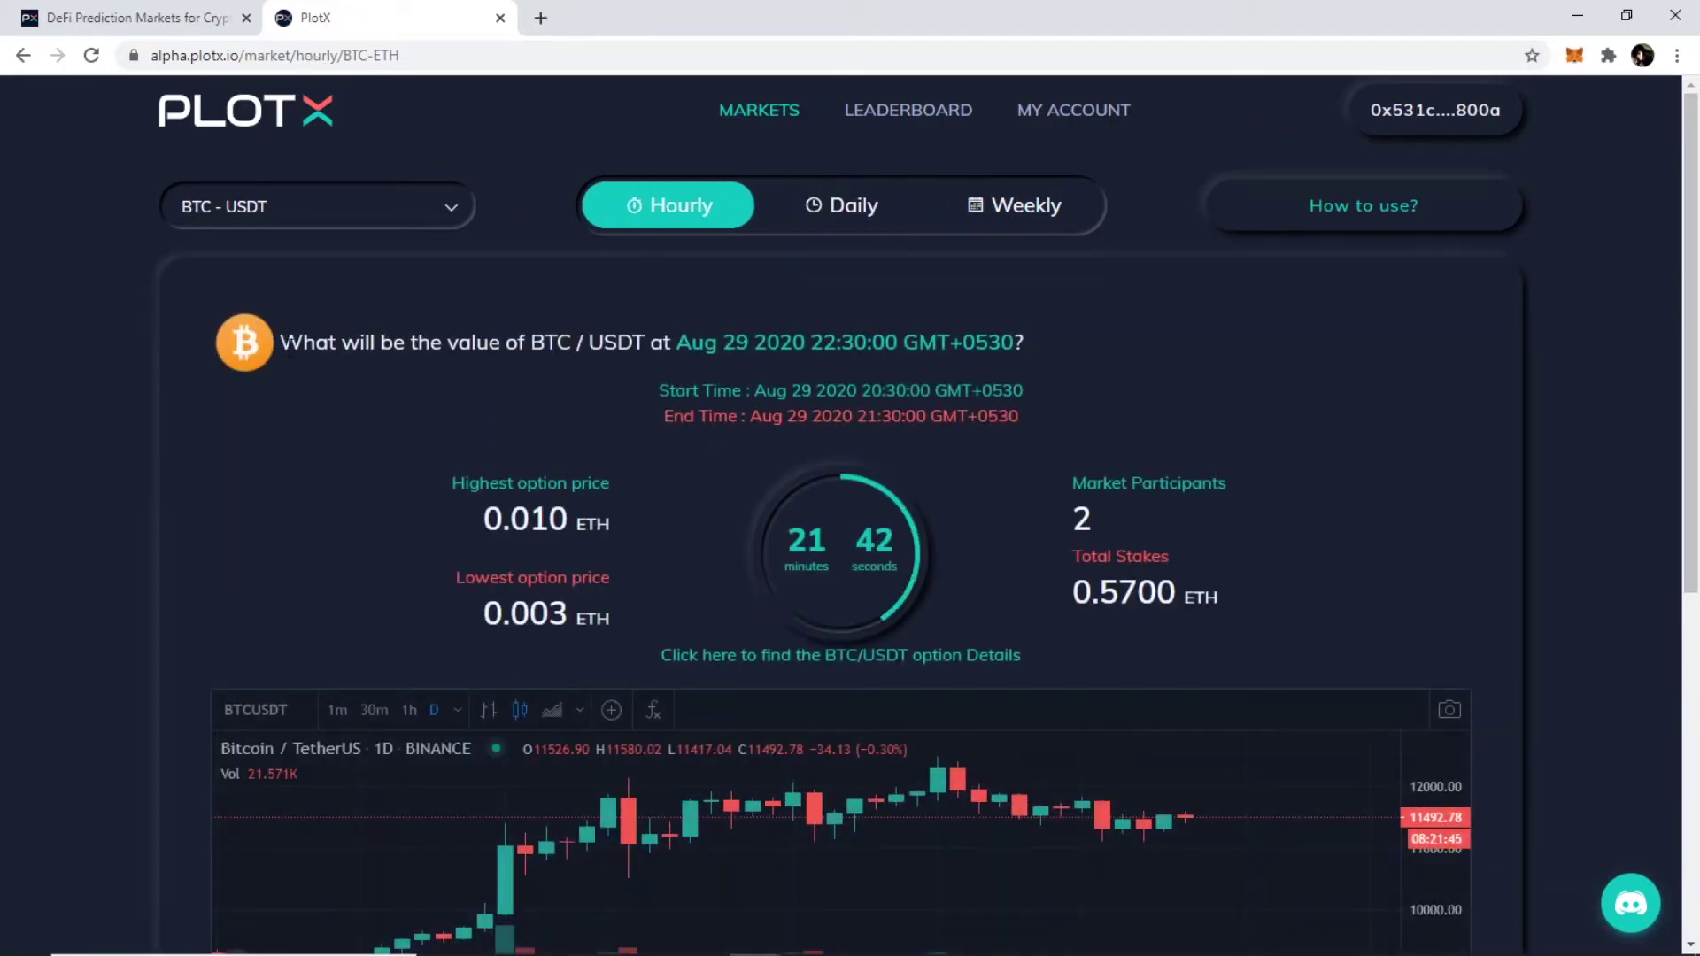
pyautogui.moveTo(280, 342); pyautogui.dragTo(1025, 354)
pyautogui.click(814, 342)
pyautogui.moveTo(814, 342); pyautogui.dragTo(1014, 343)
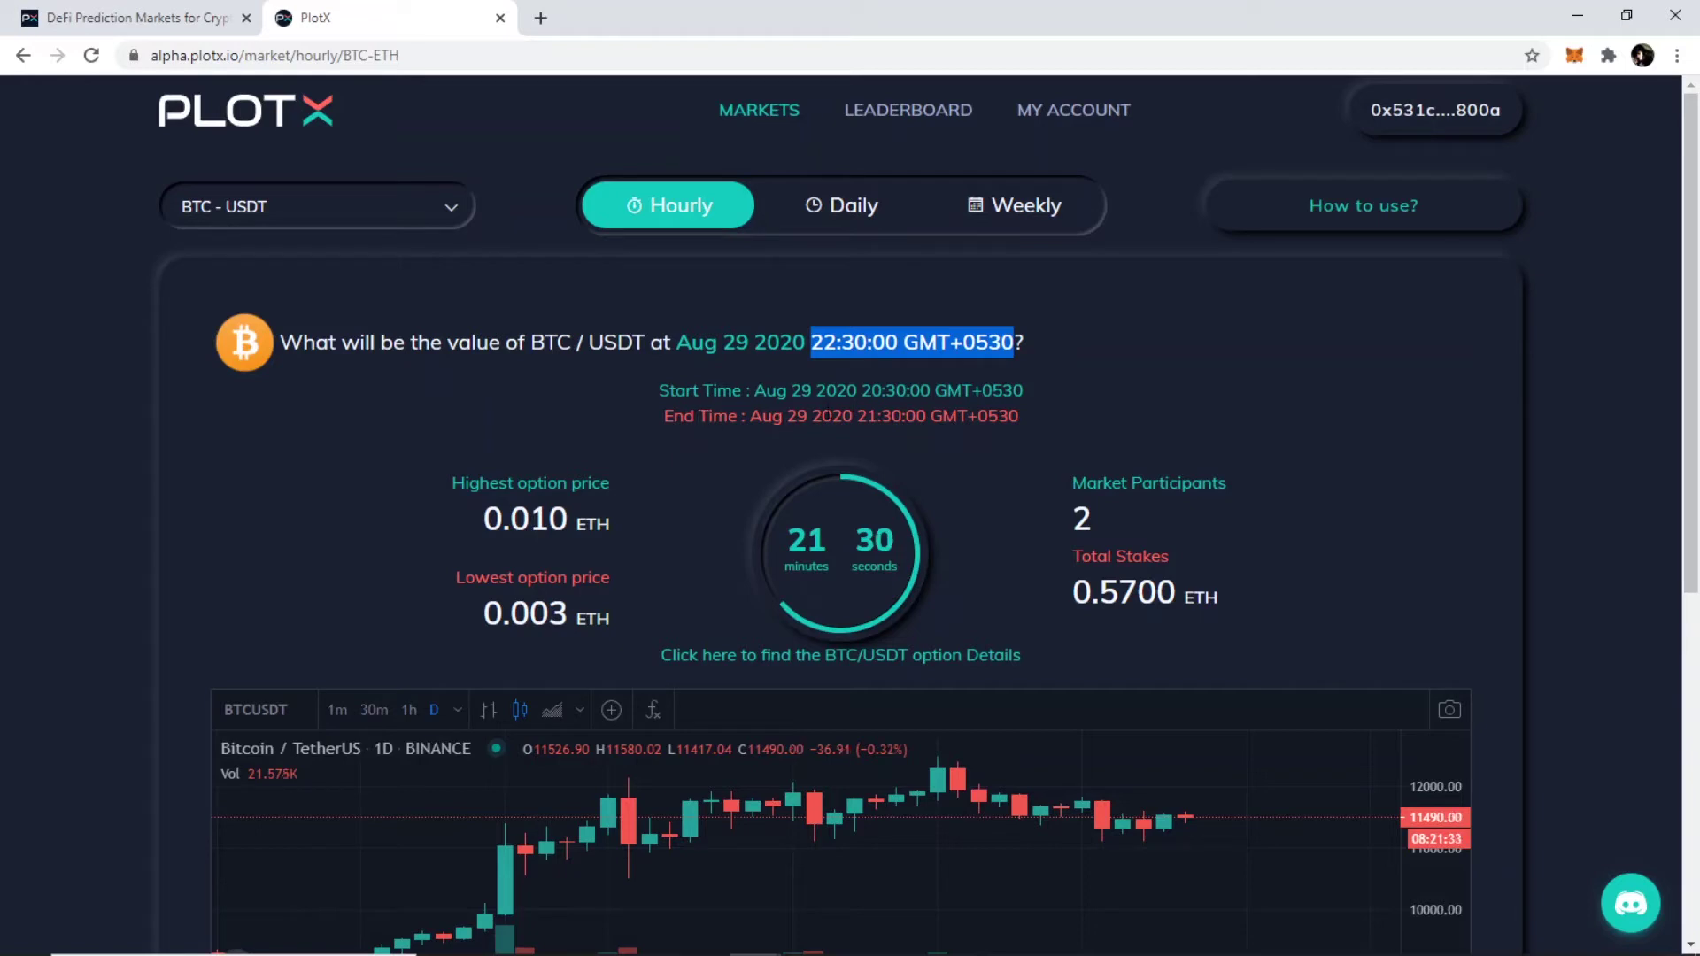
pyautogui.moveTo(862, 391); pyautogui.dragTo(930, 391)
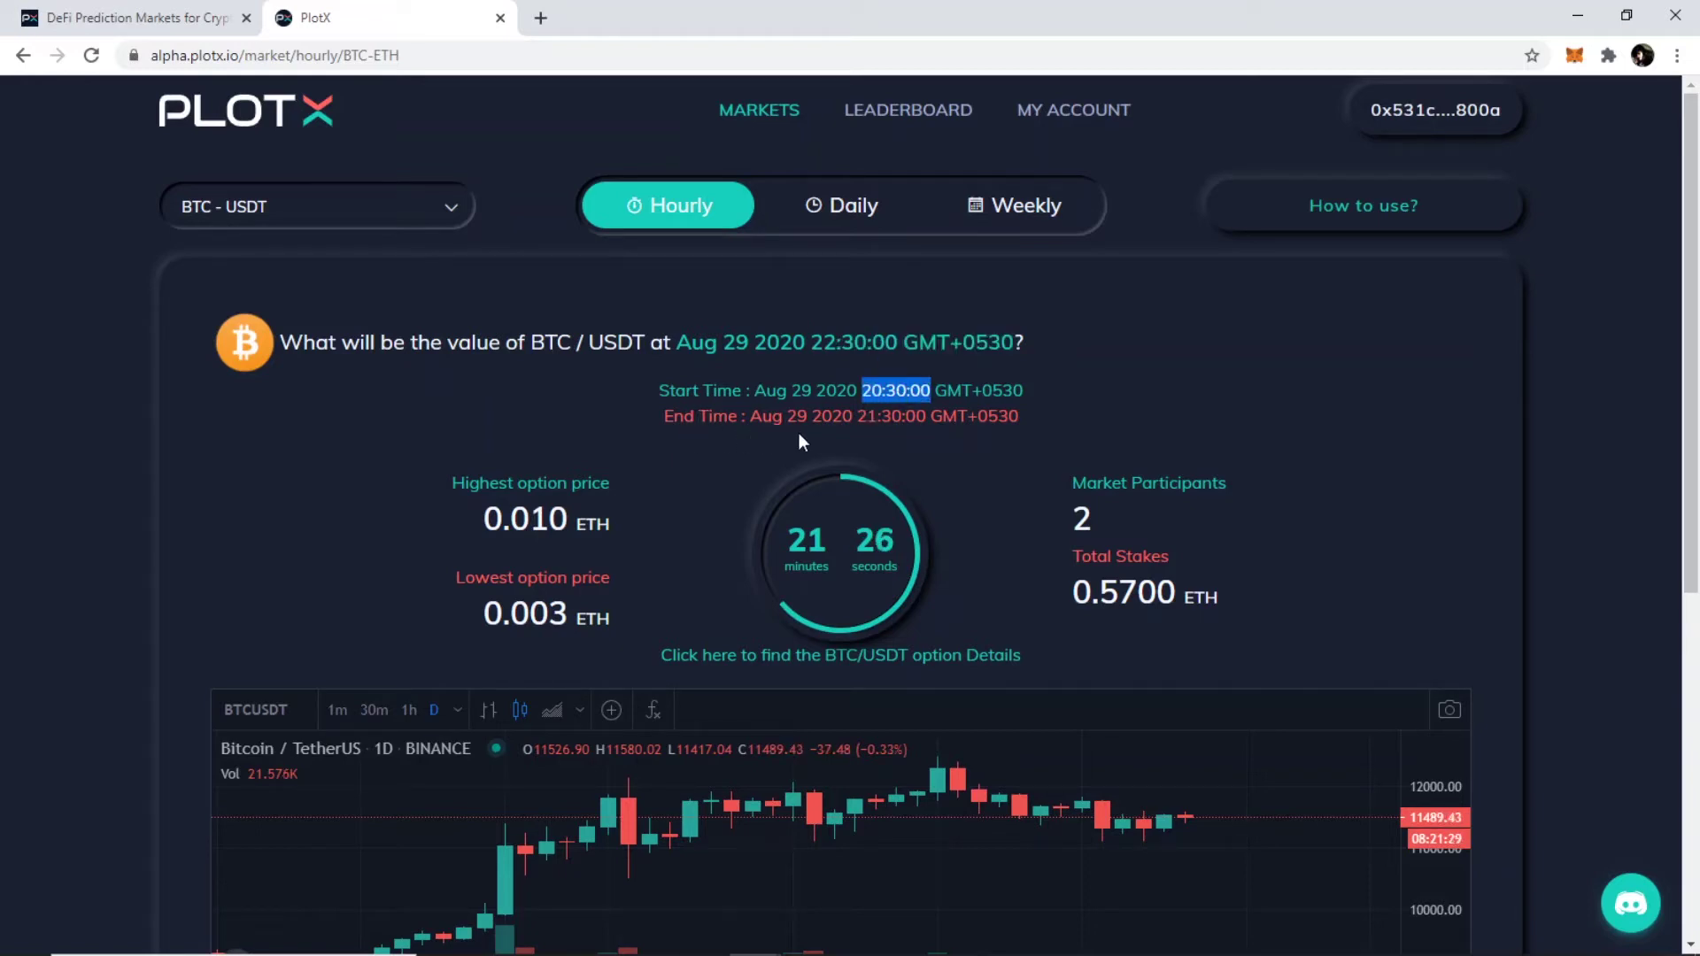
pyautogui.moveTo(857, 416); pyautogui.dragTo(925, 416)
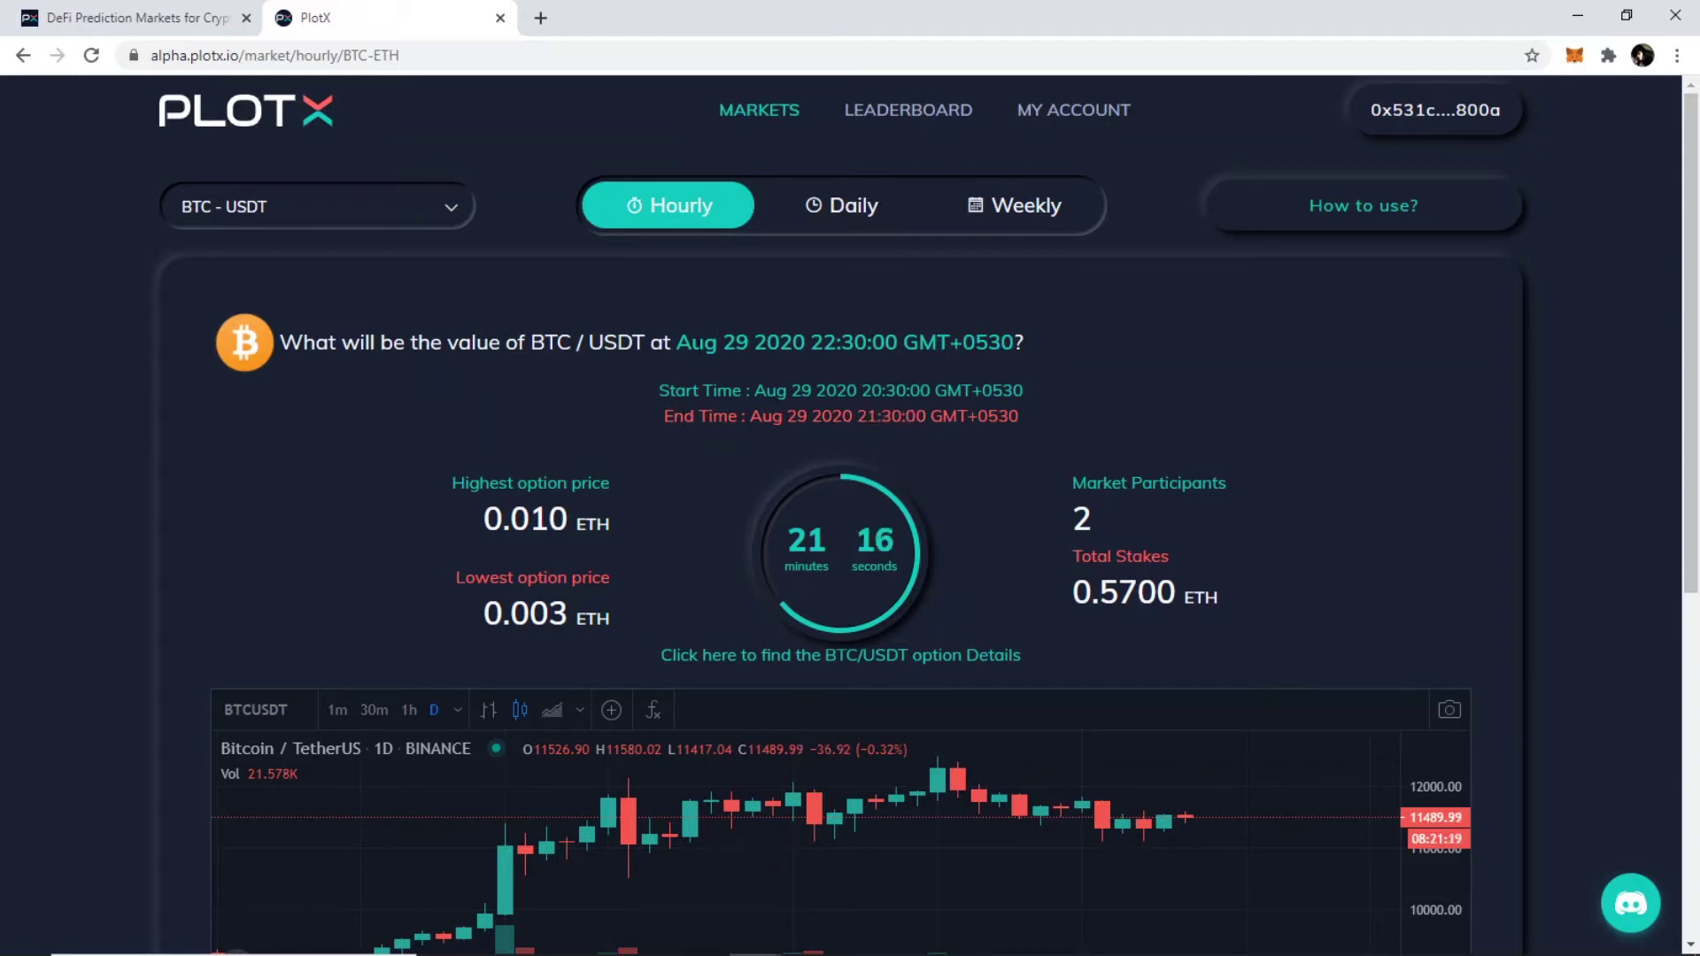
pyautogui.moveTo(805, 343); pyautogui.dragTo(901, 343)
# View the daily market, return to the weekly one, and examine its start date and settlement date.
pyautogui.click(852, 207)
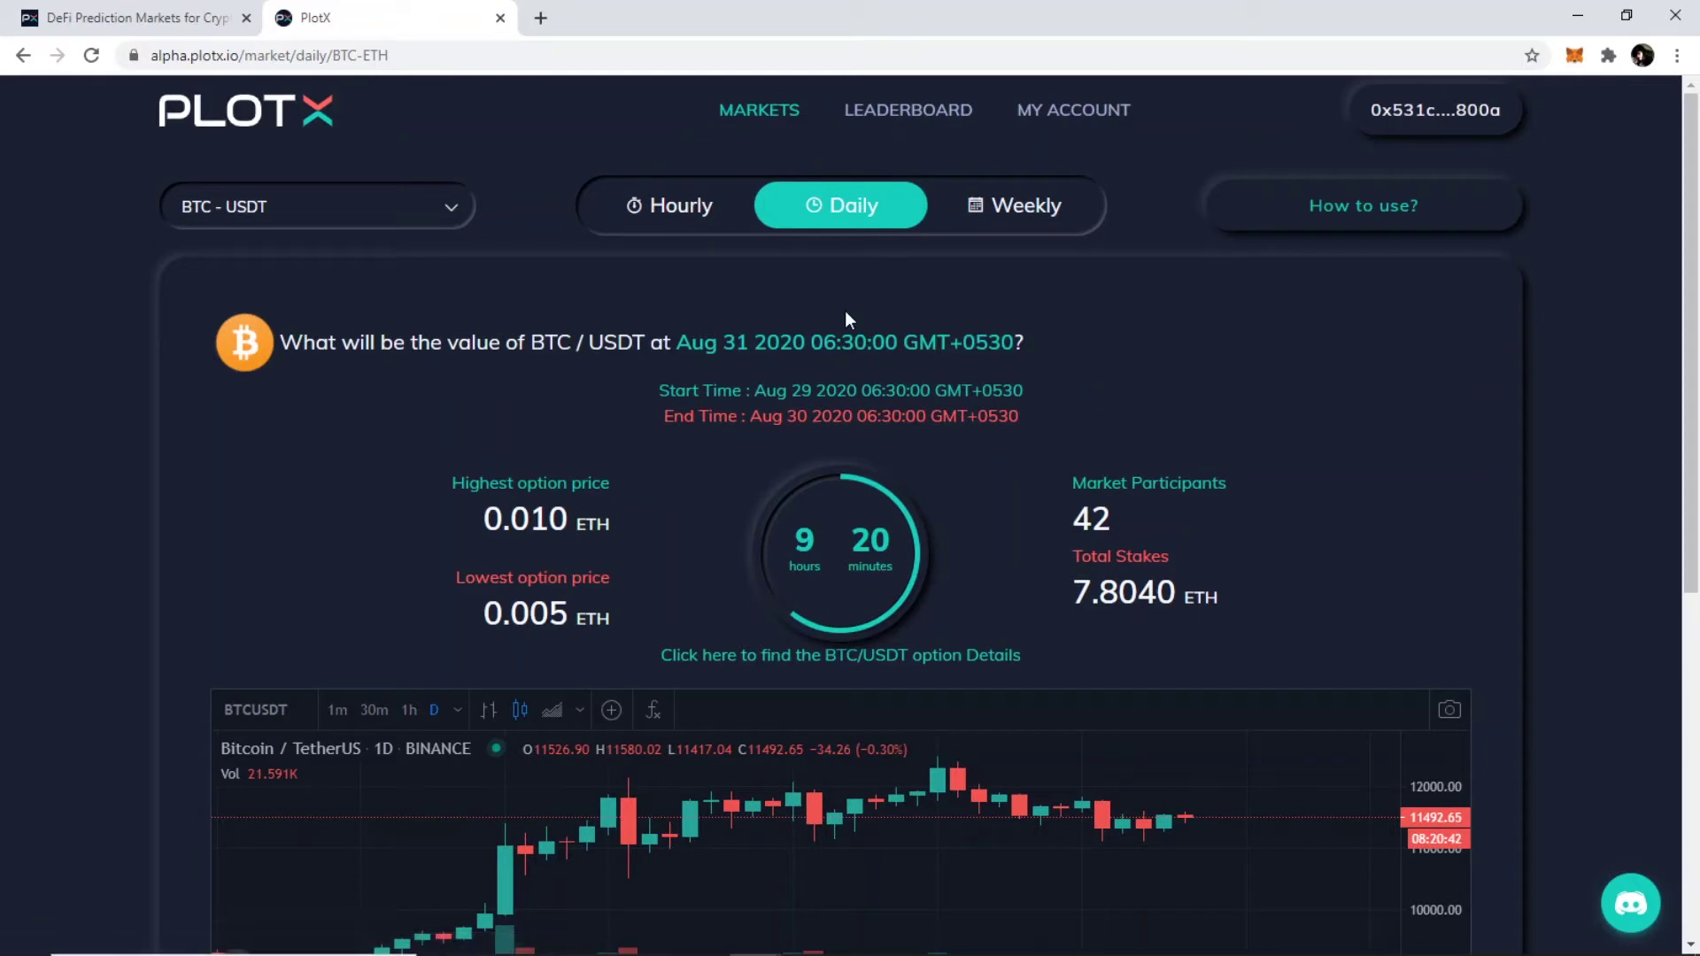
pyautogui.click(1033, 202)
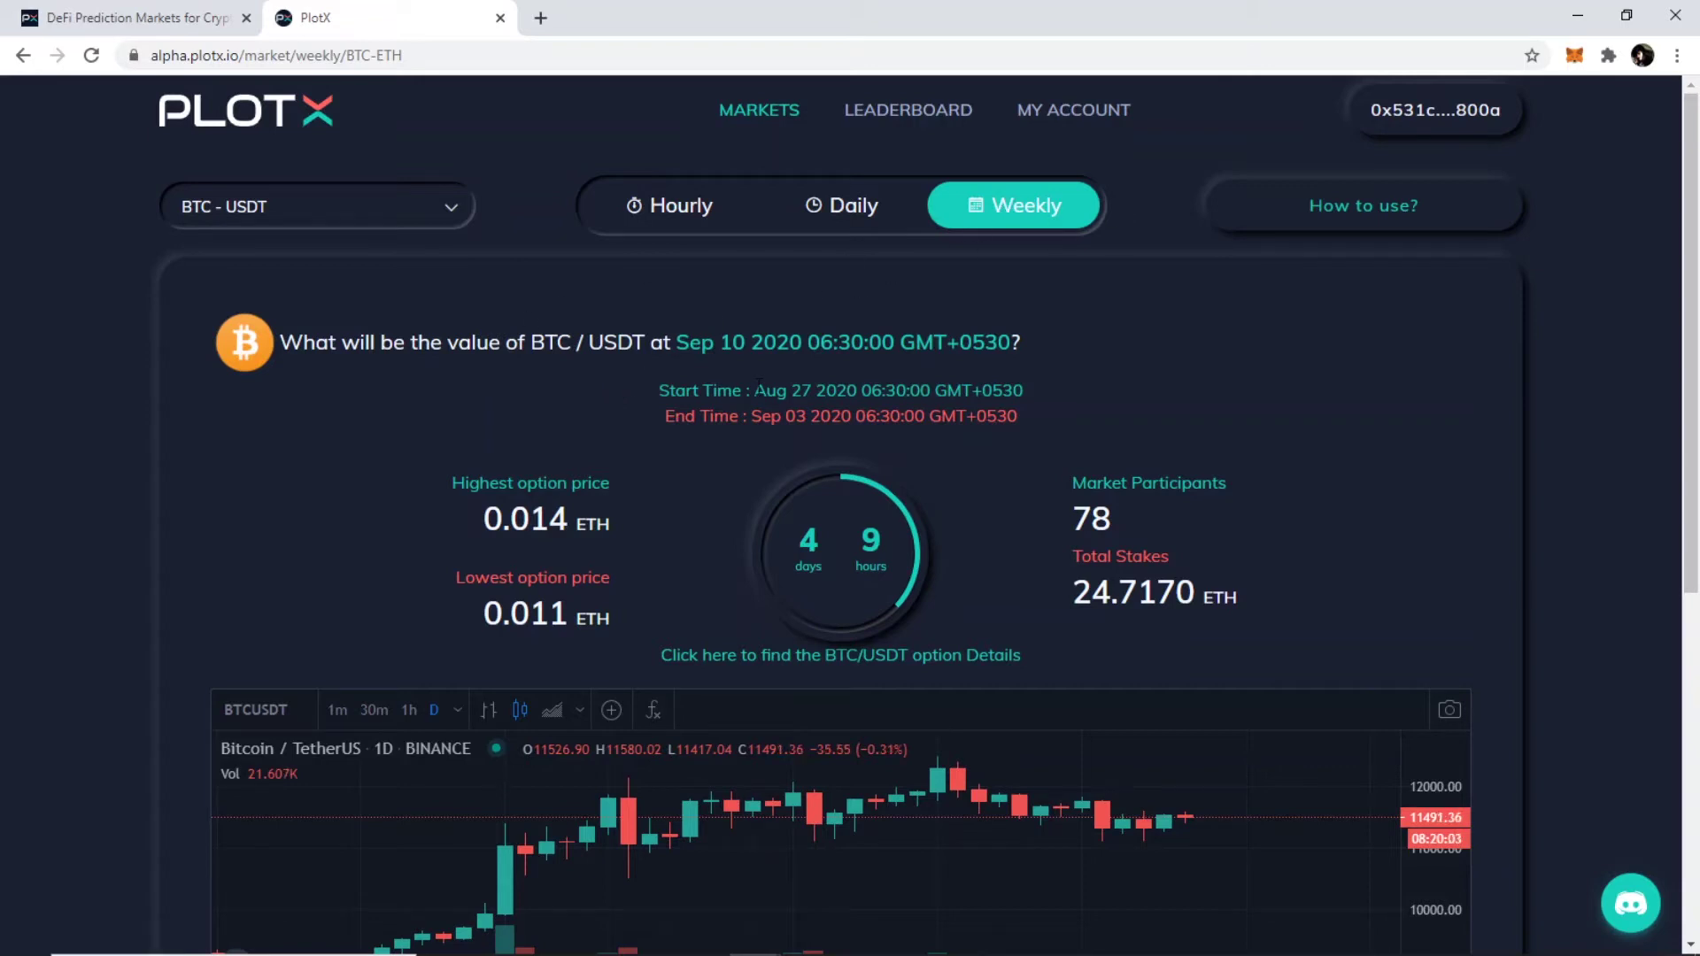
pyautogui.moveTo(755, 390); pyautogui.dragTo(812, 390)
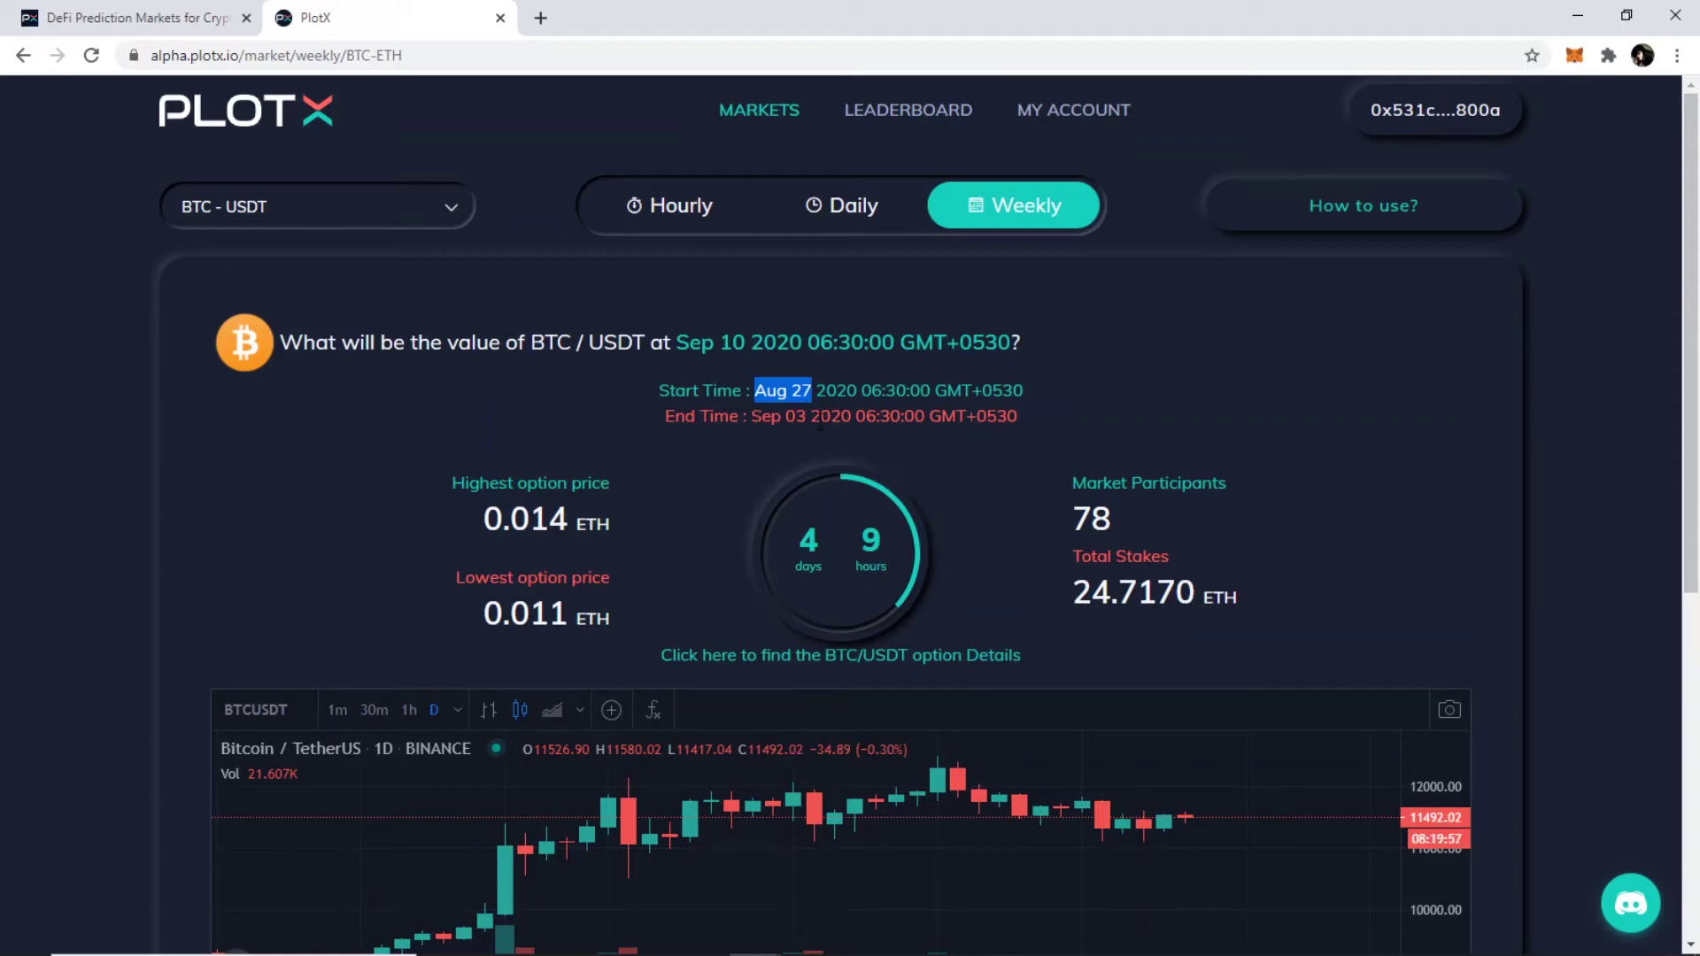
pyautogui.click(773, 412)
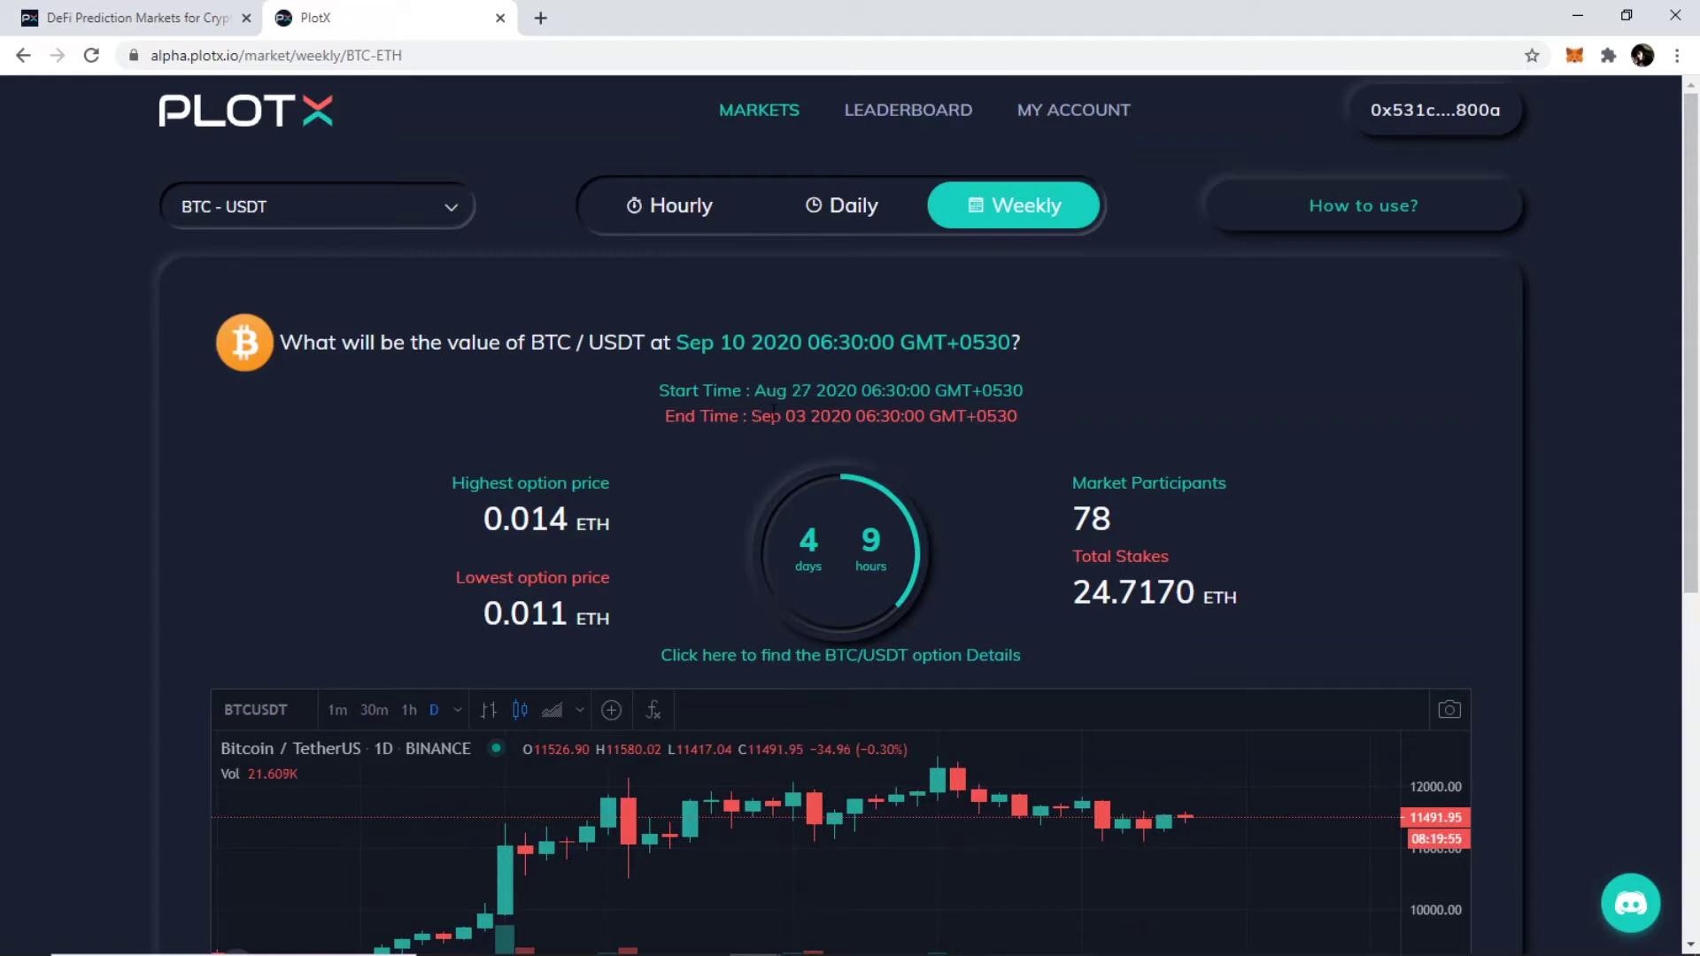
pyautogui.moveTo(676, 342); pyautogui.dragTo(745, 341)
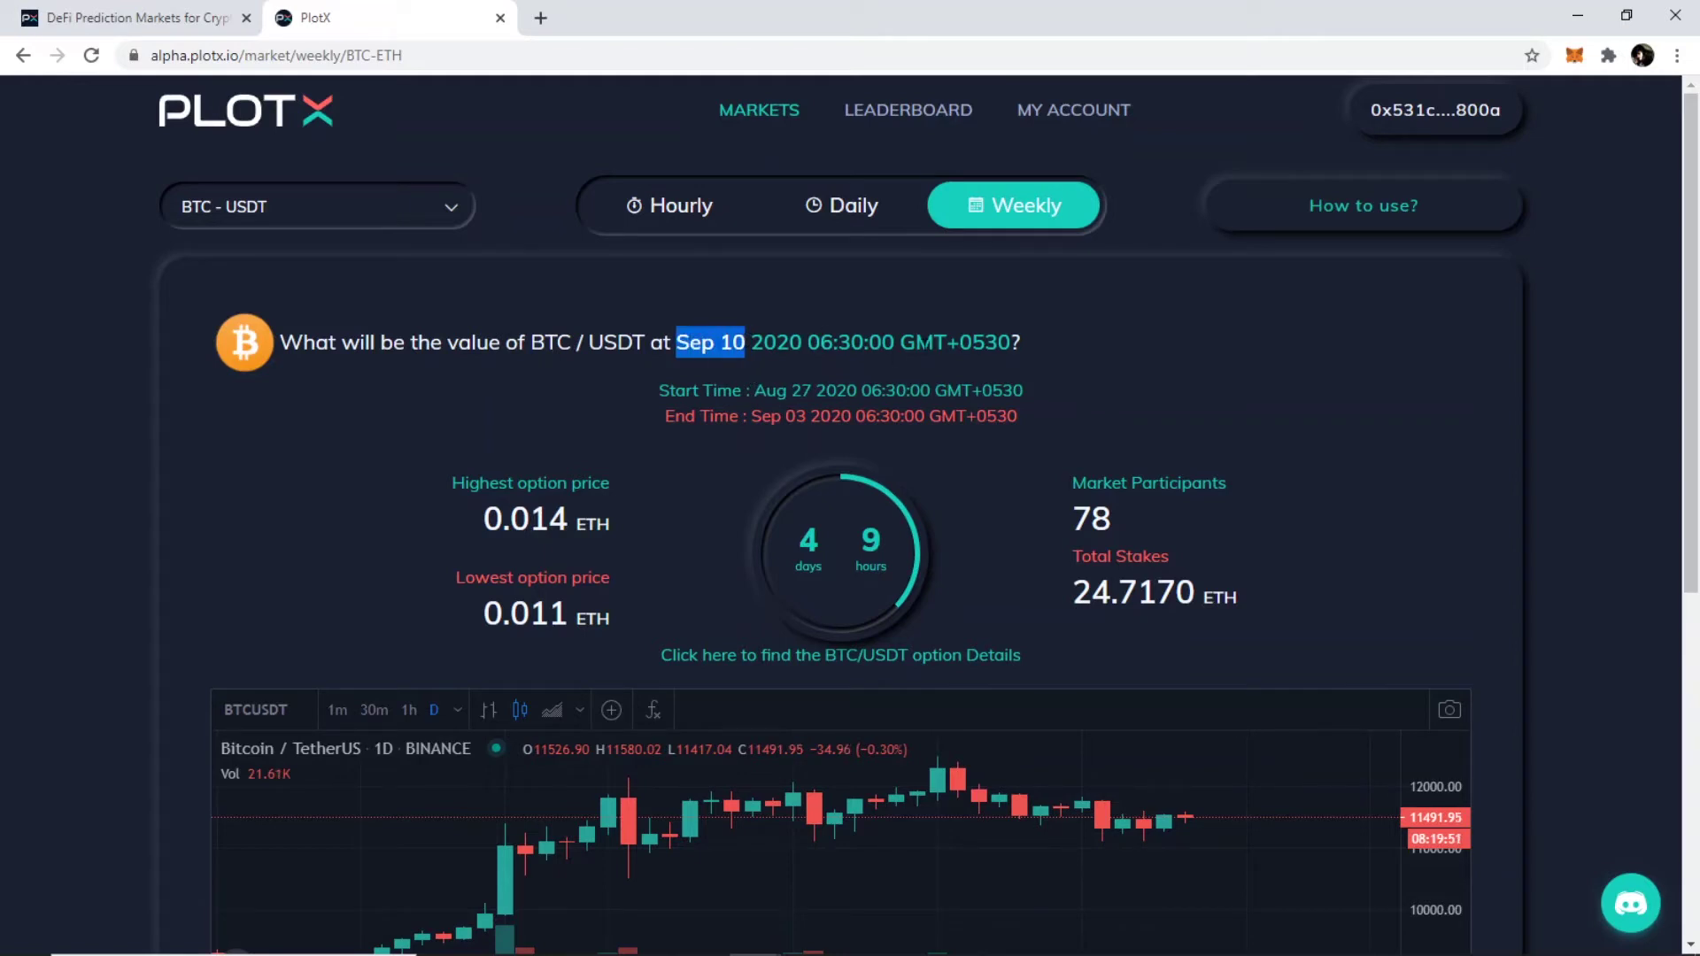
pyautogui.click(1023, 344)
pyautogui.moveTo(1023, 343); pyautogui.dragTo(690, 342)
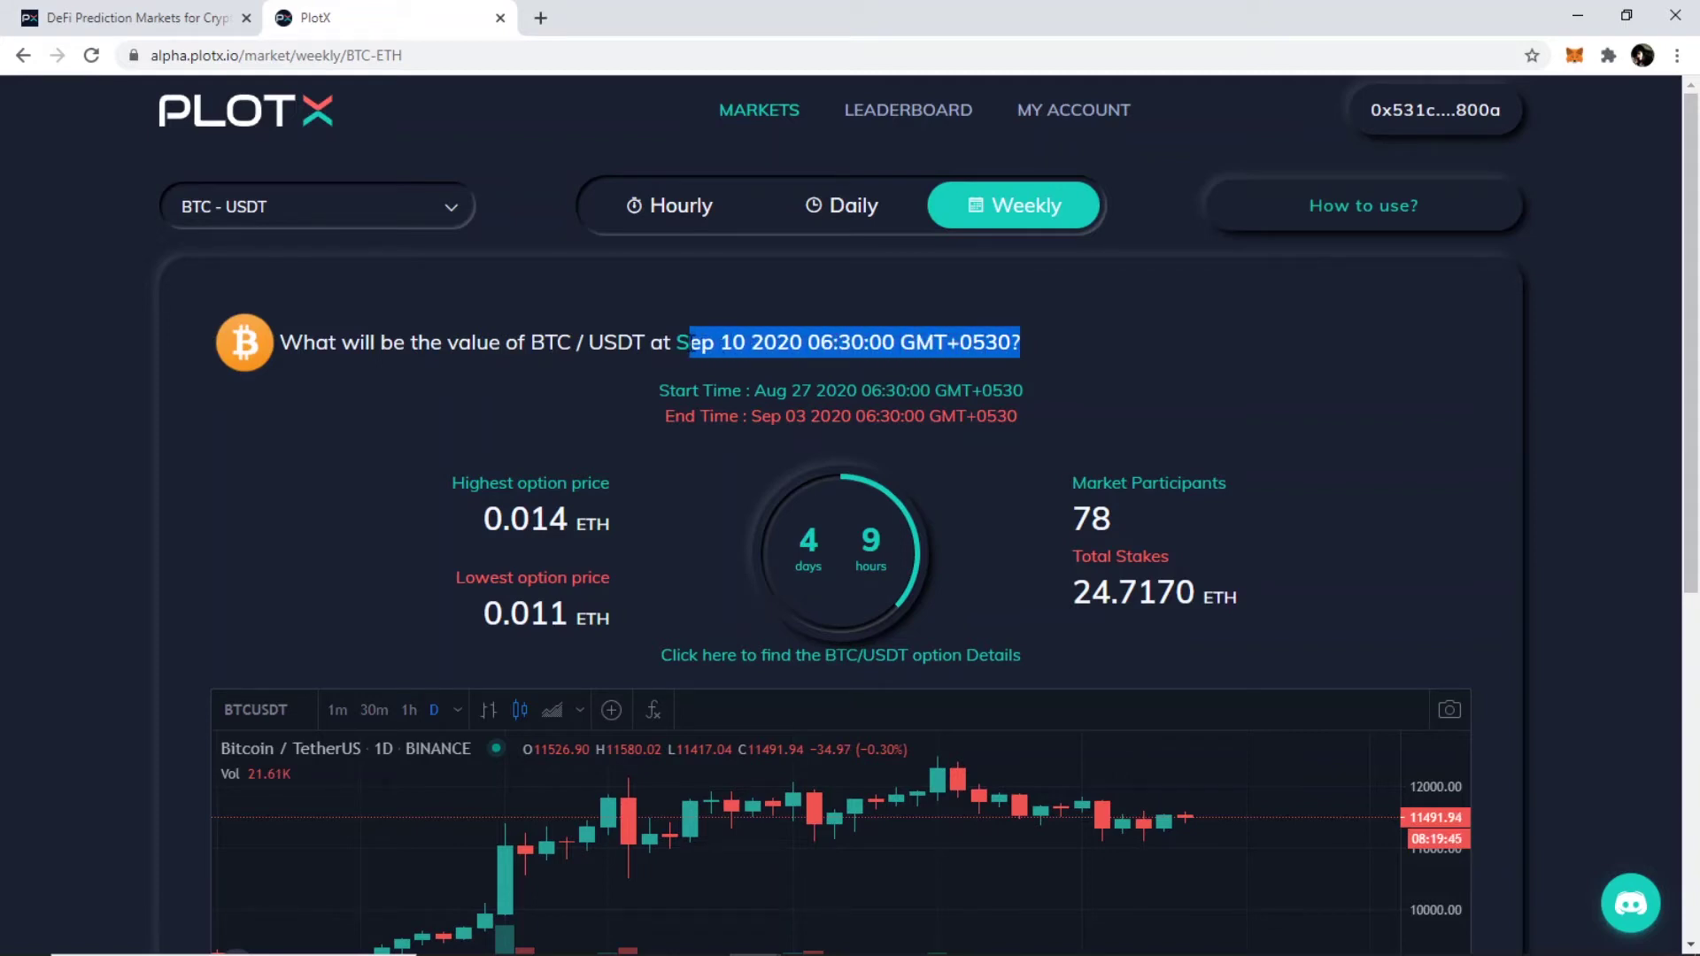
pyautogui.moveTo(690, 342); pyautogui.dragTo(675, 342)
# Go through the daily and hourly markets again and return to the weekly market.
pyautogui.click(857, 219)
pyautogui.click(706, 215)
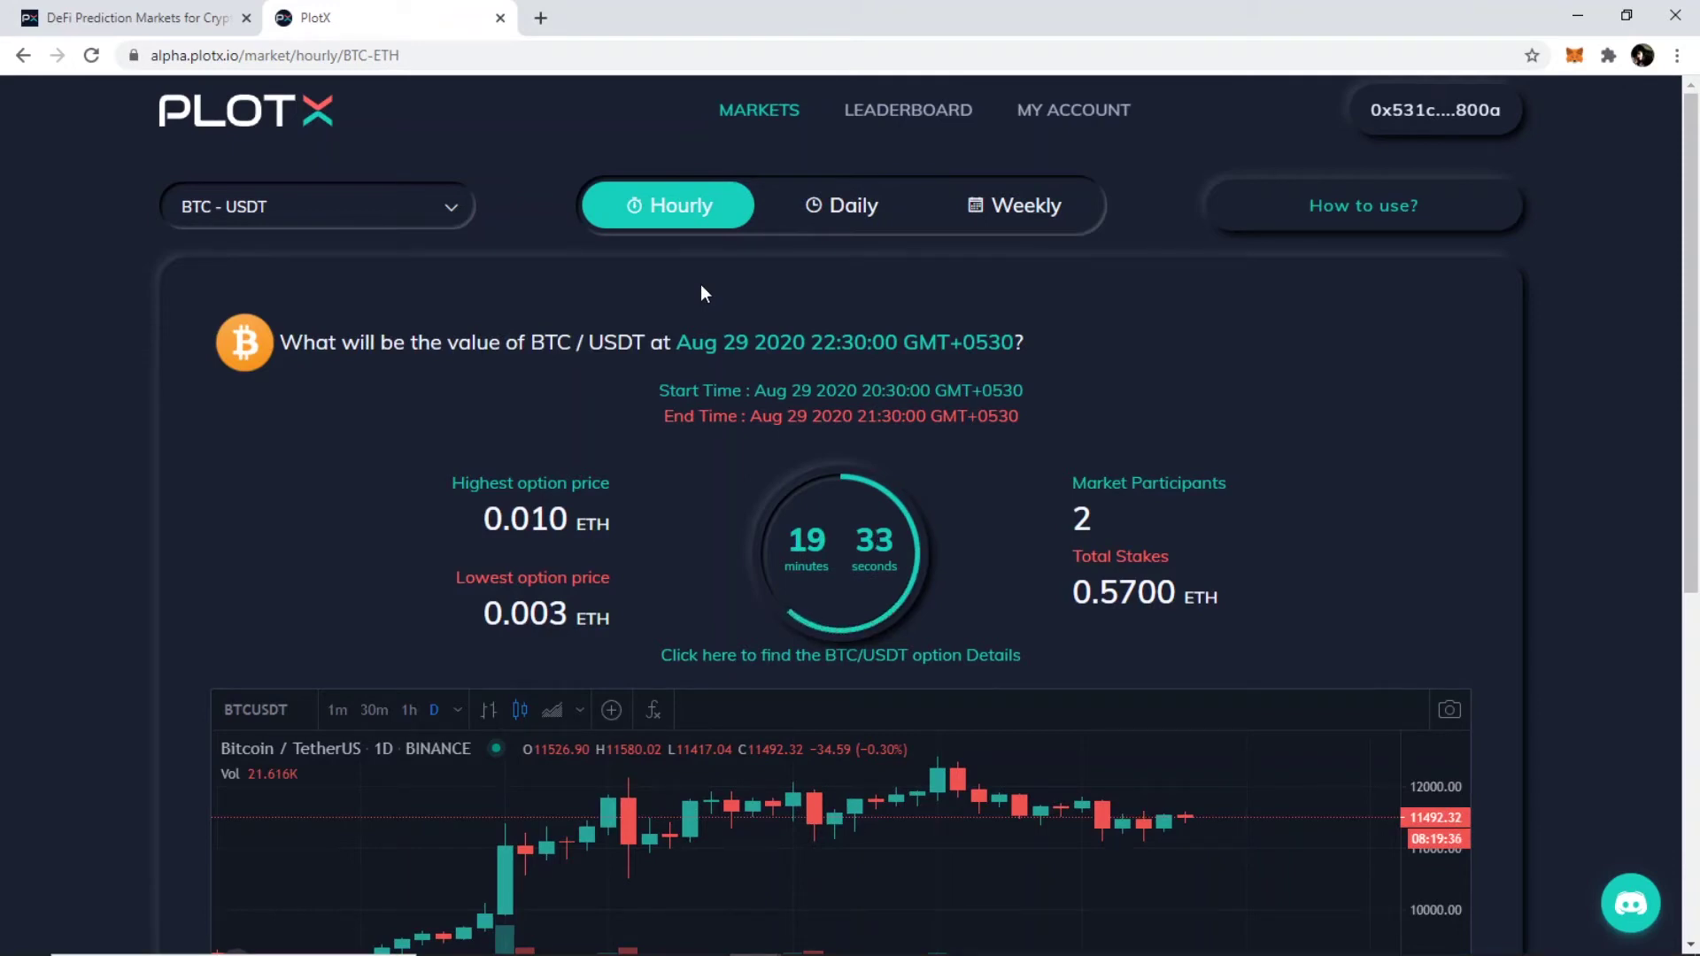
pyautogui.click(838, 202)
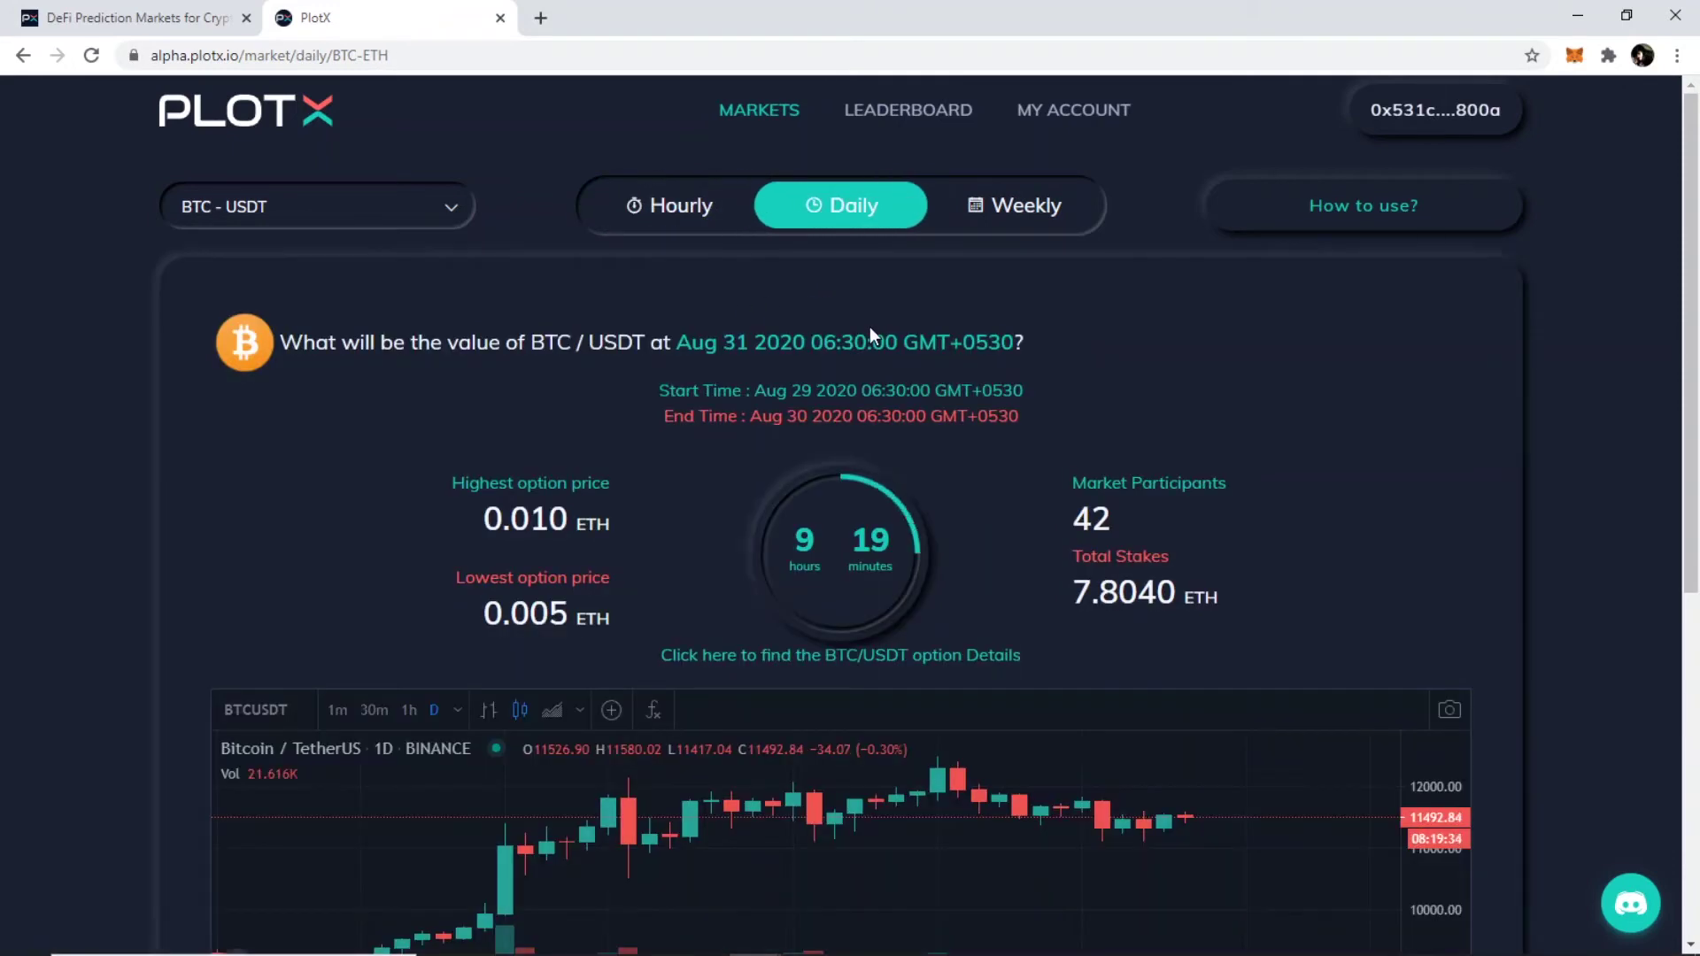
pyautogui.click(1027, 211)
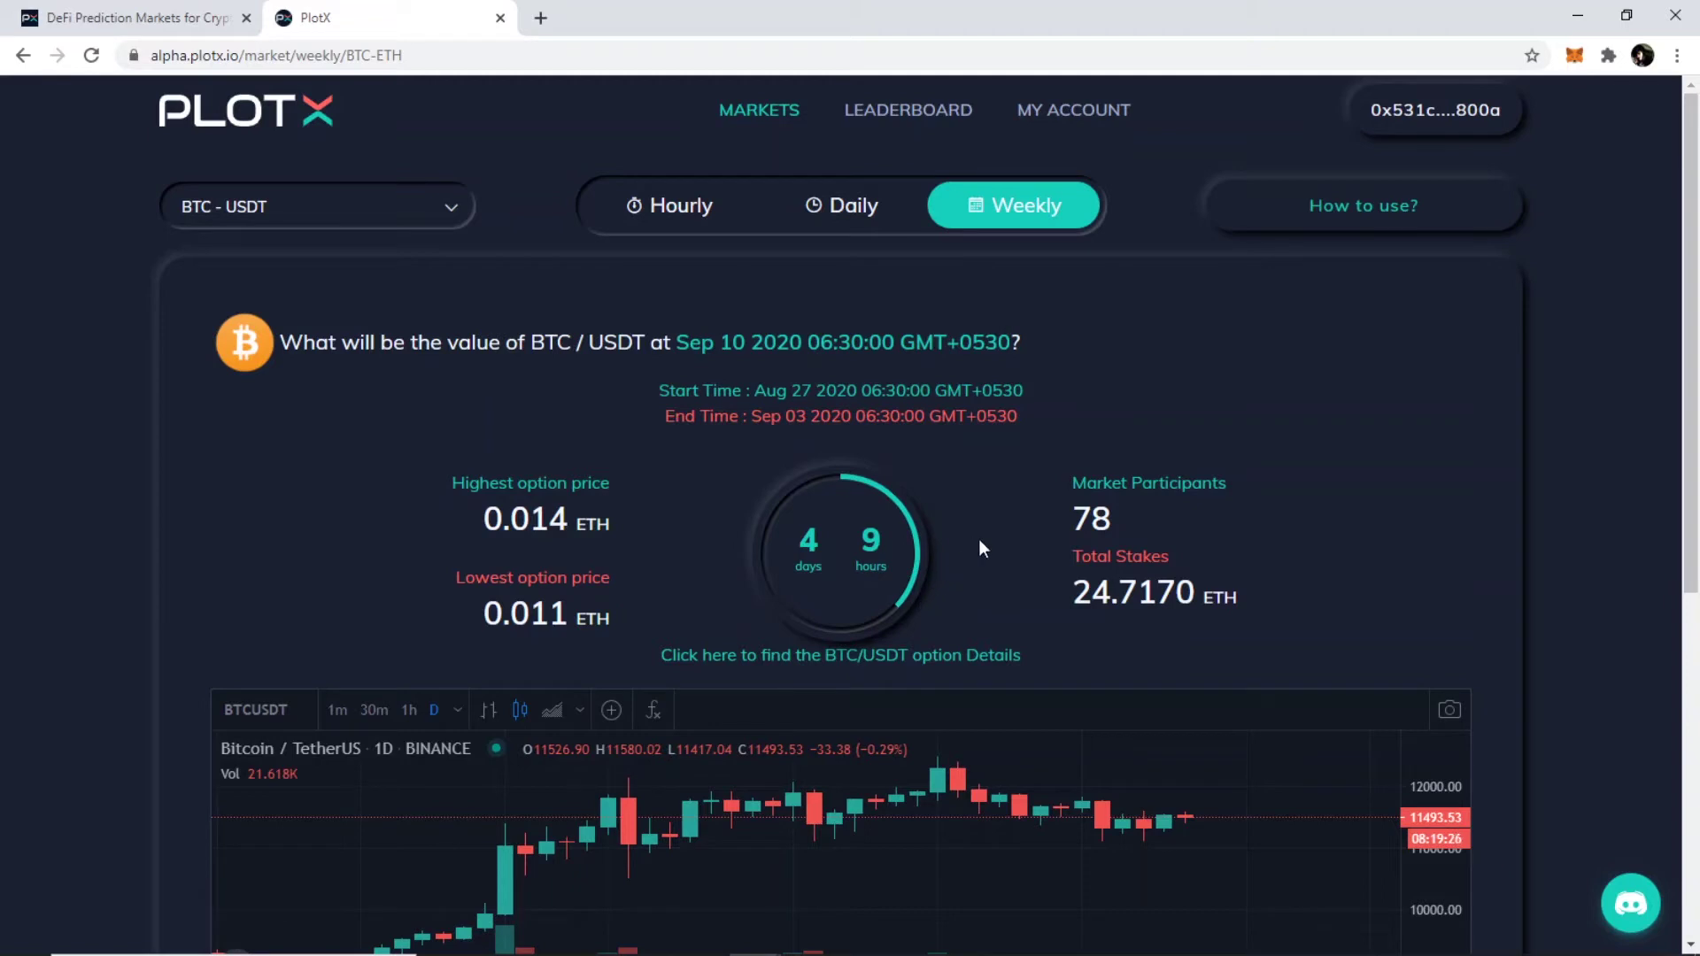
# Examine the weekly market's participant count and total stakes.
pyautogui.moveTo(1118, 518); pyautogui.dragTo(1066, 515)
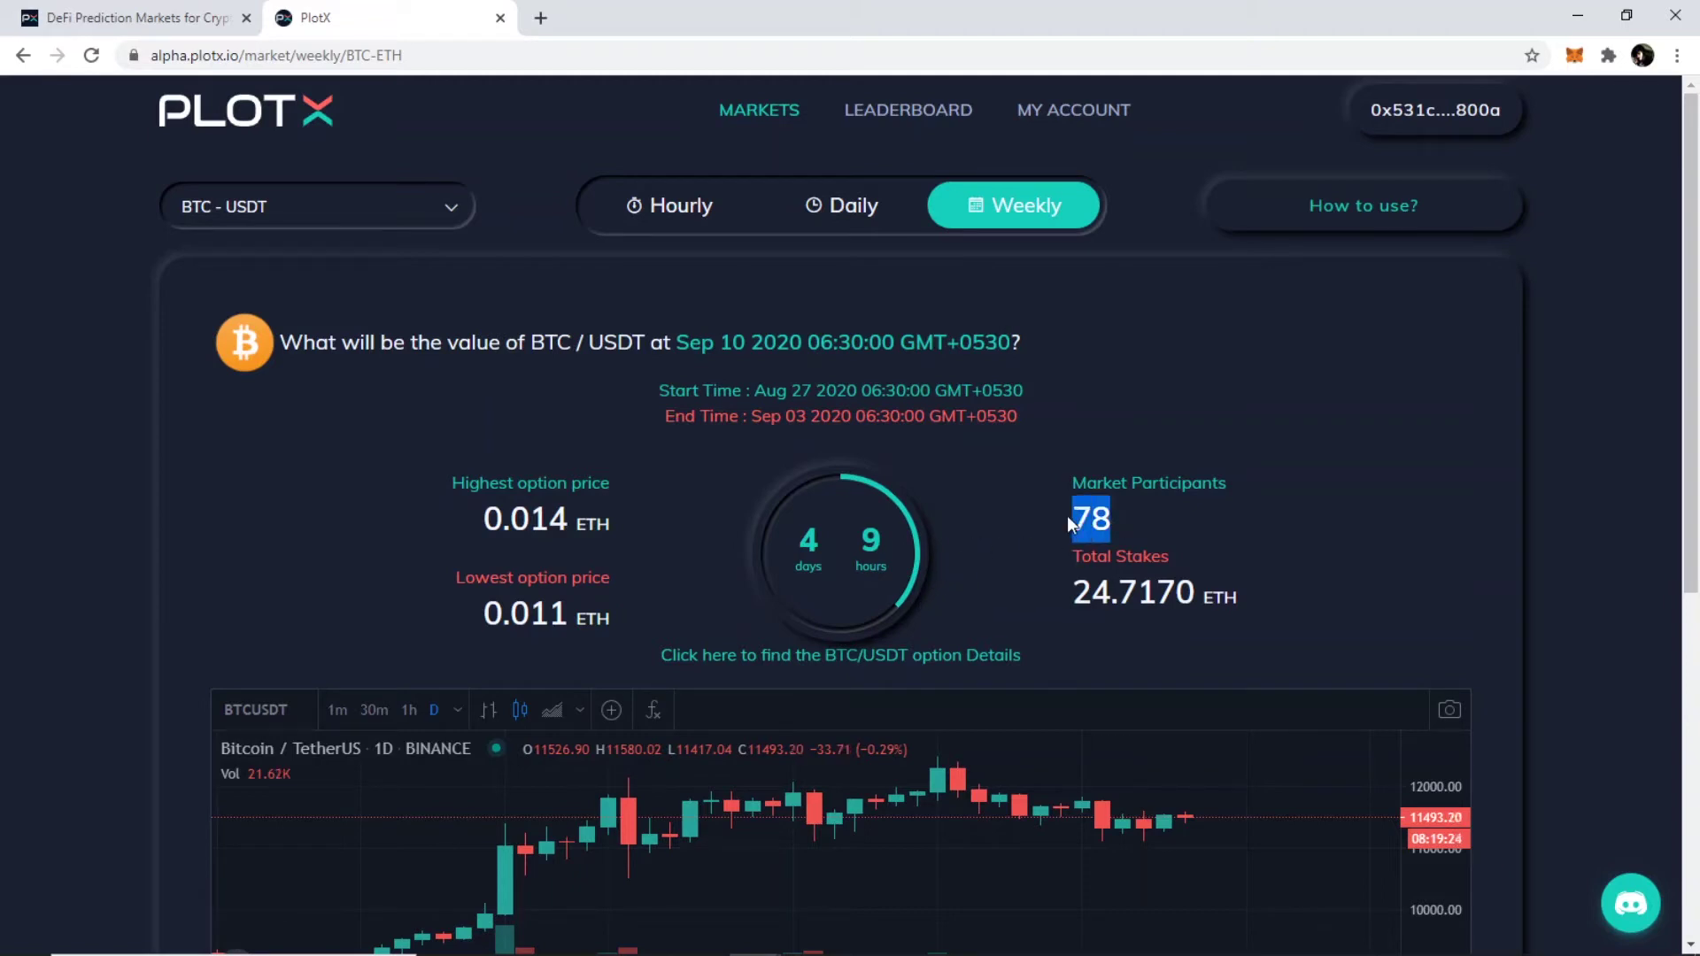
pyautogui.click(1122, 519)
pyautogui.moveTo(1073, 557); pyautogui.dragTo(1171, 559)
pyautogui.moveTo(1074, 592); pyautogui.dragTo(1238, 598)
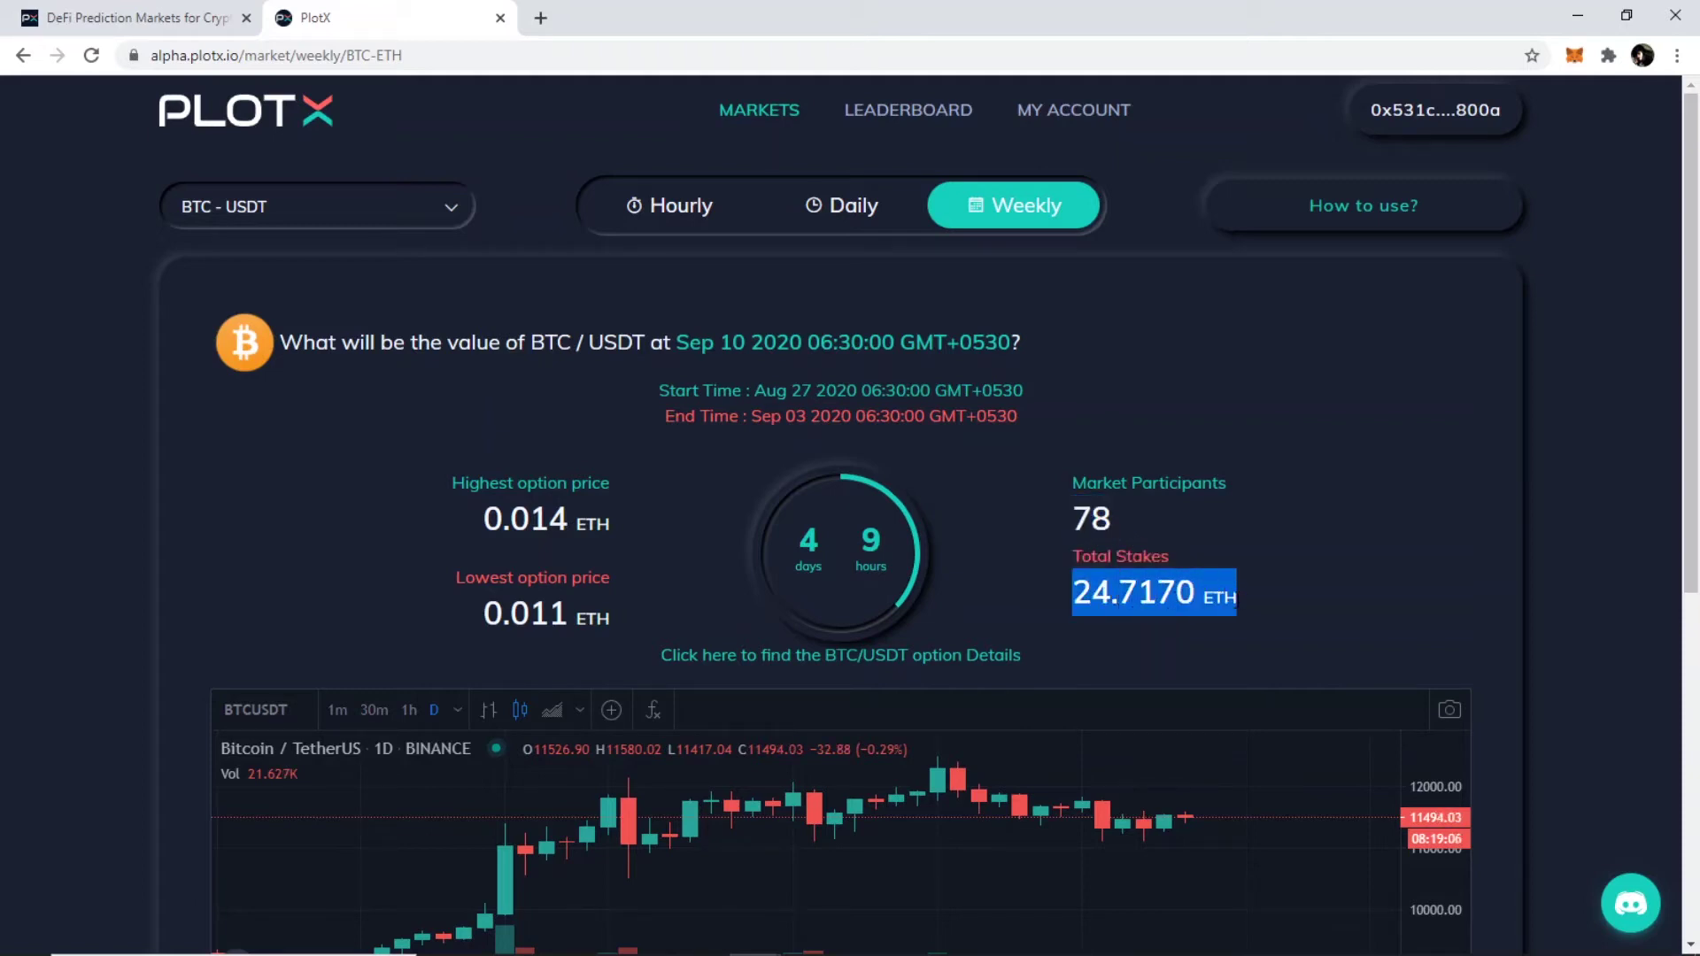
pyautogui.click(473, 513)
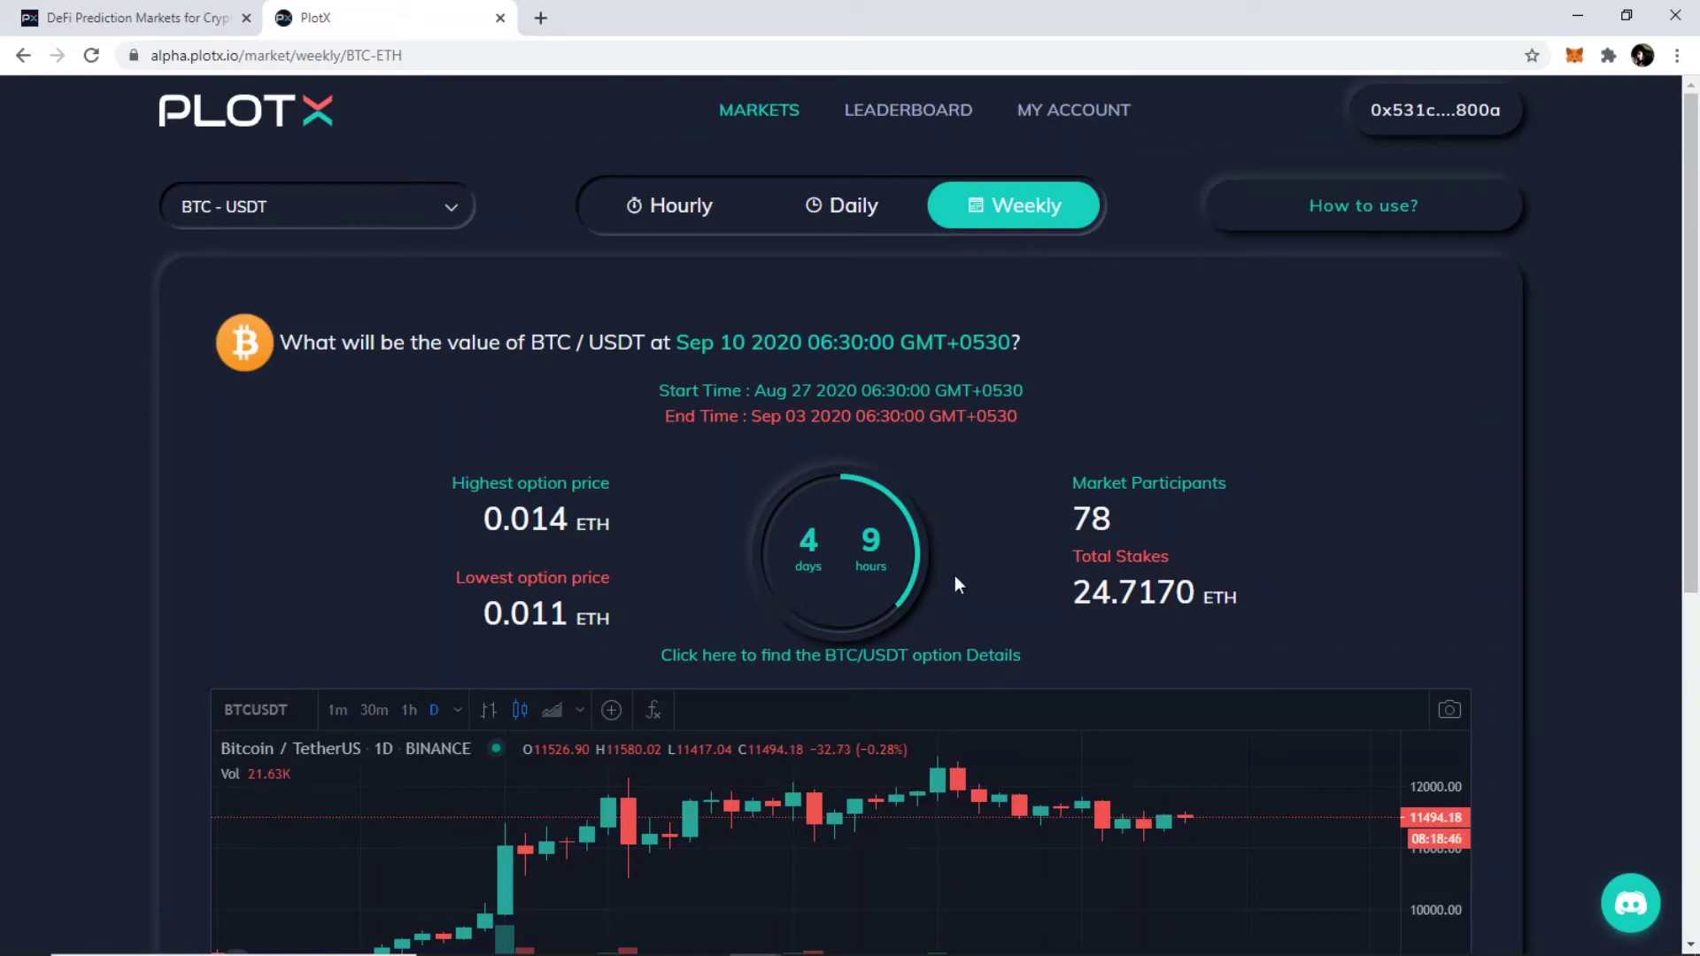
# Compare the daily and hourly markets' overview figures and price charts, finishing on the daily market.
pyautogui.click(851, 223)
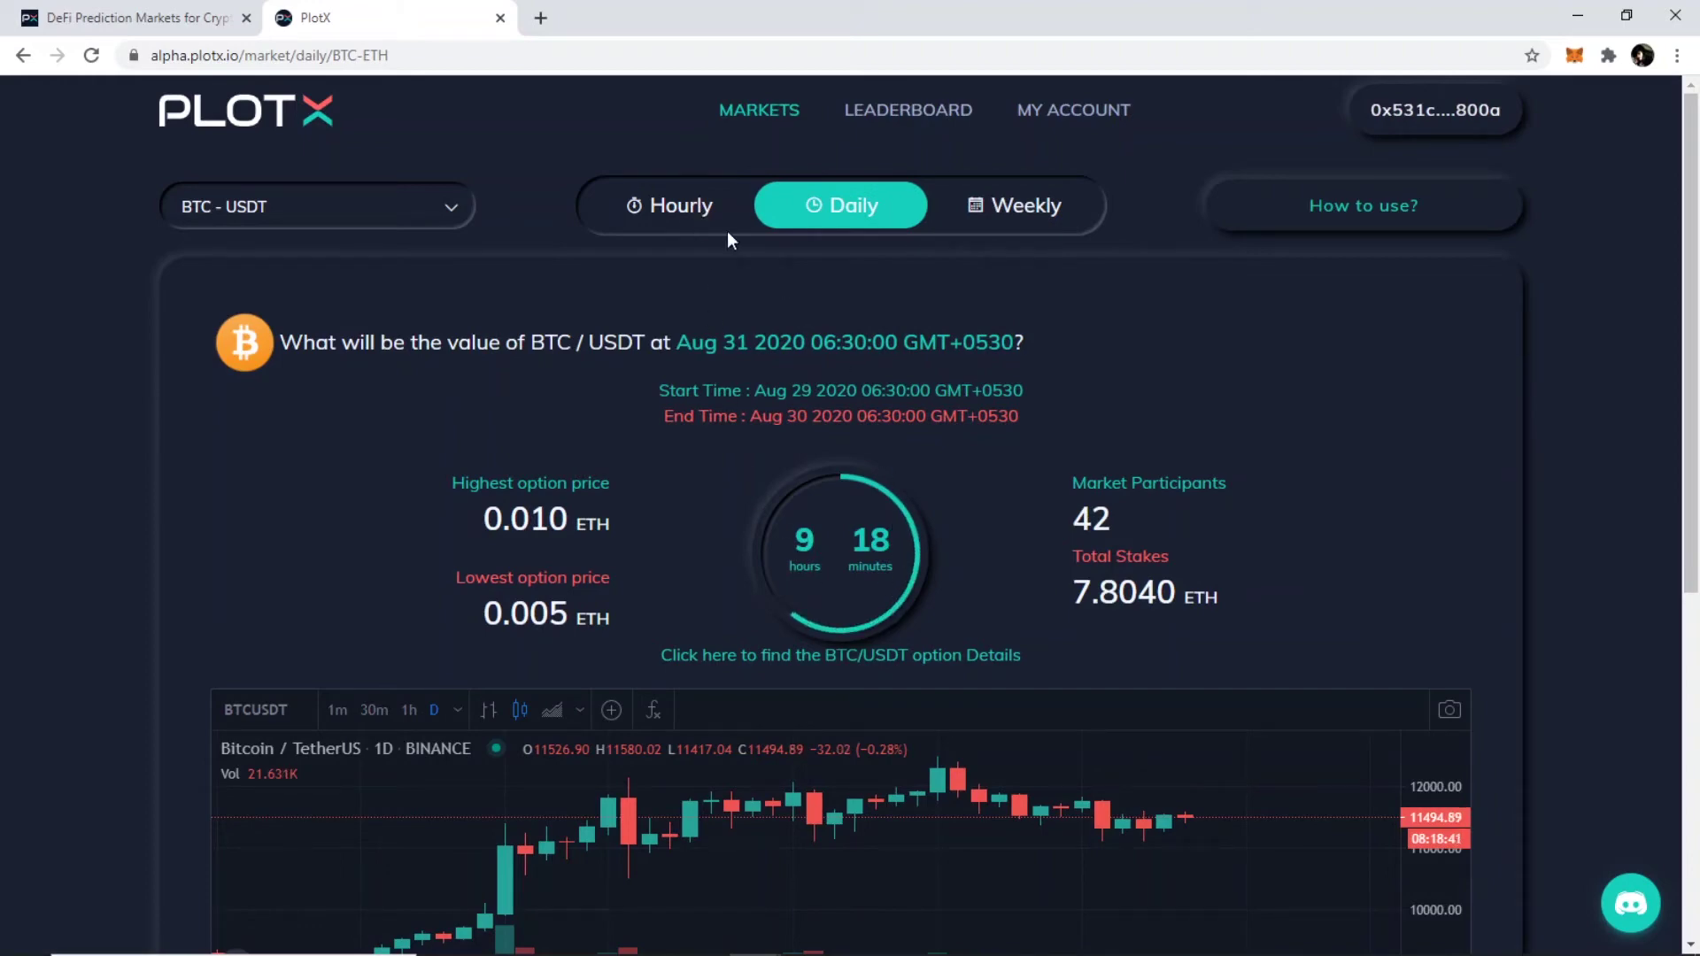
pyautogui.click(666, 206)
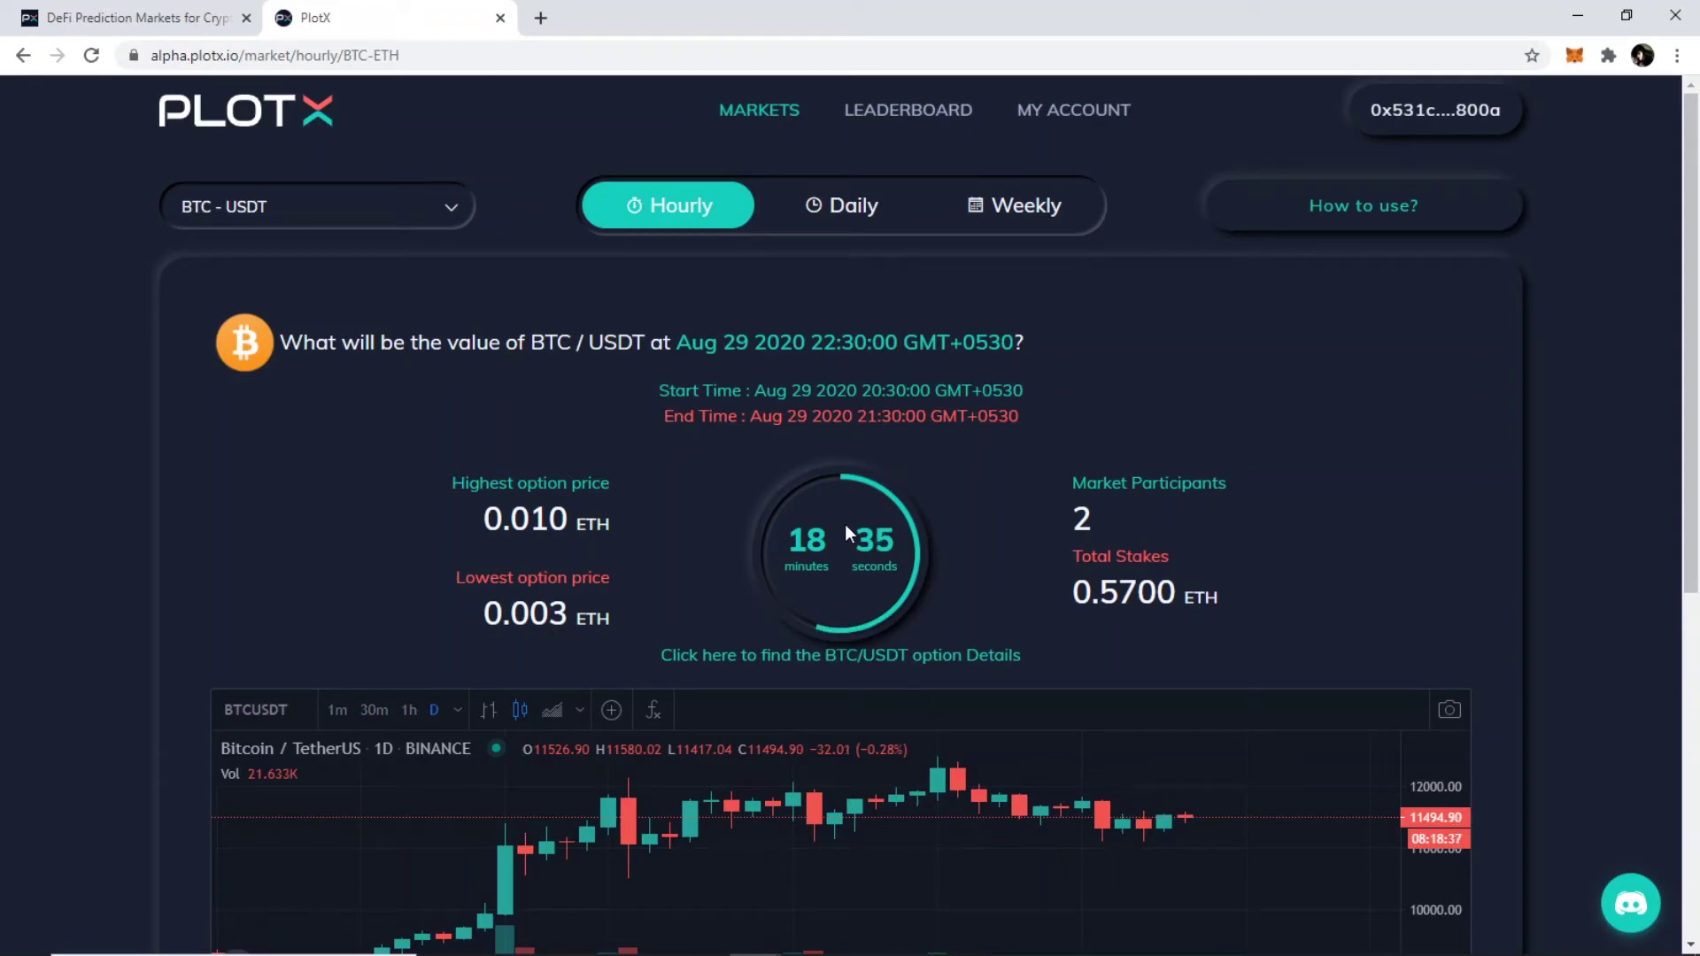
pyautogui.scroll(-2, 845, 524)
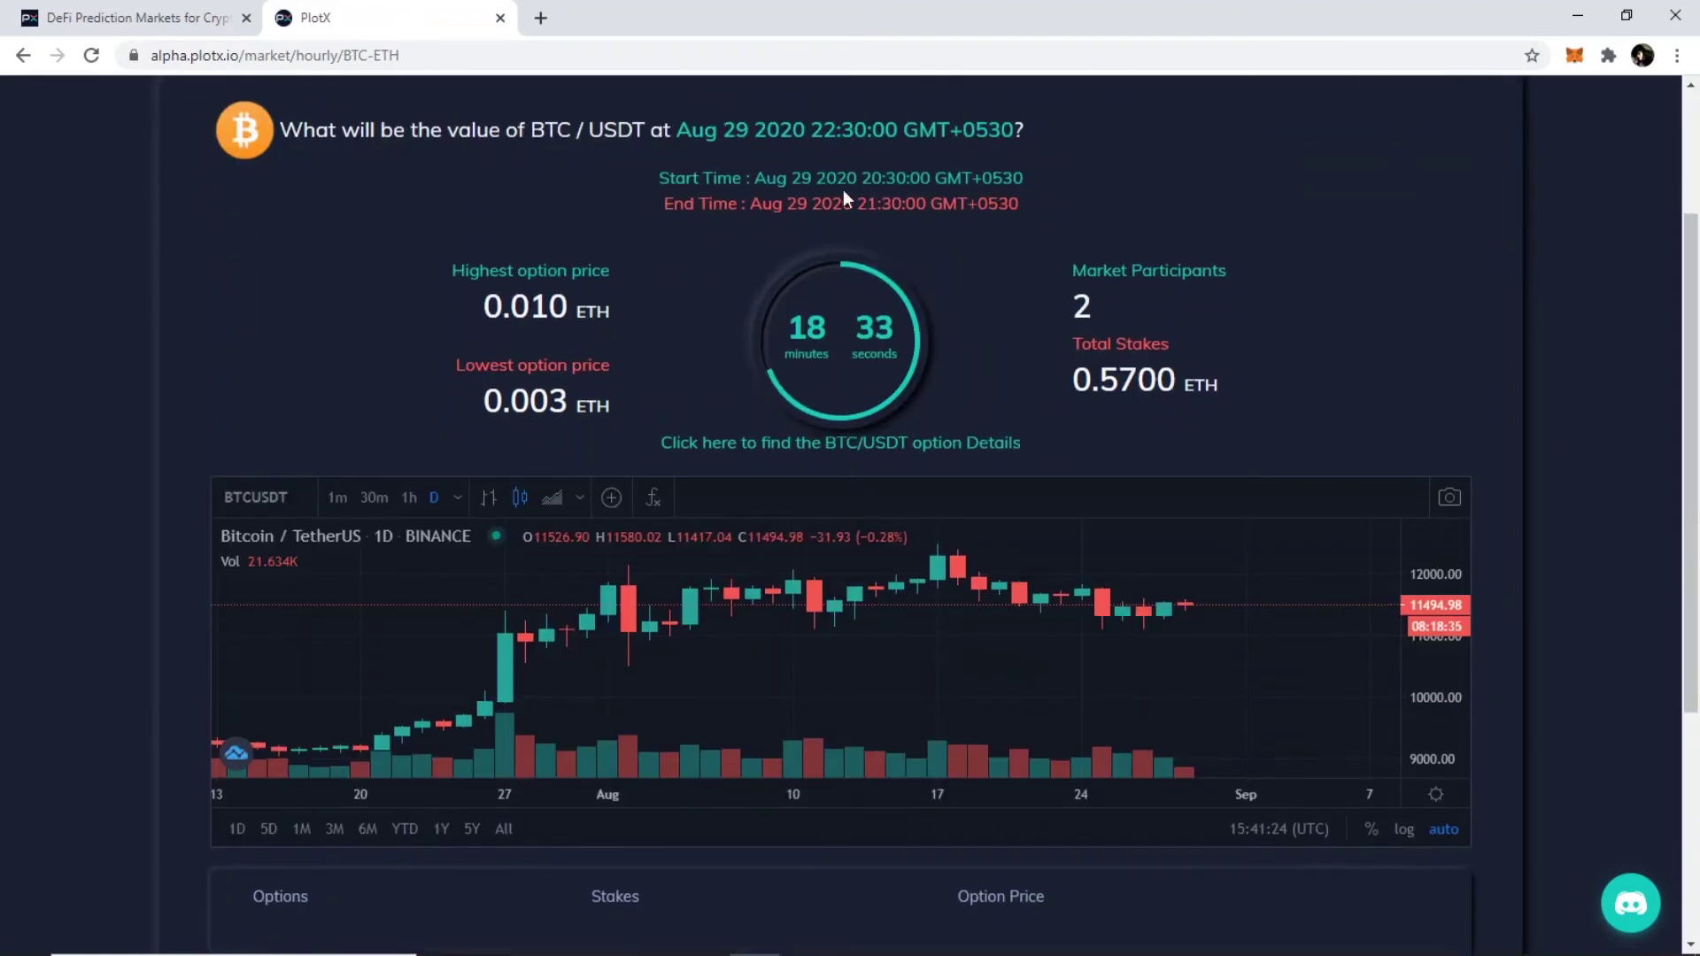
pyautogui.scroll(2, 843, 195)
pyautogui.click(851, 207)
pyautogui.scroll(-1, 991, 418)
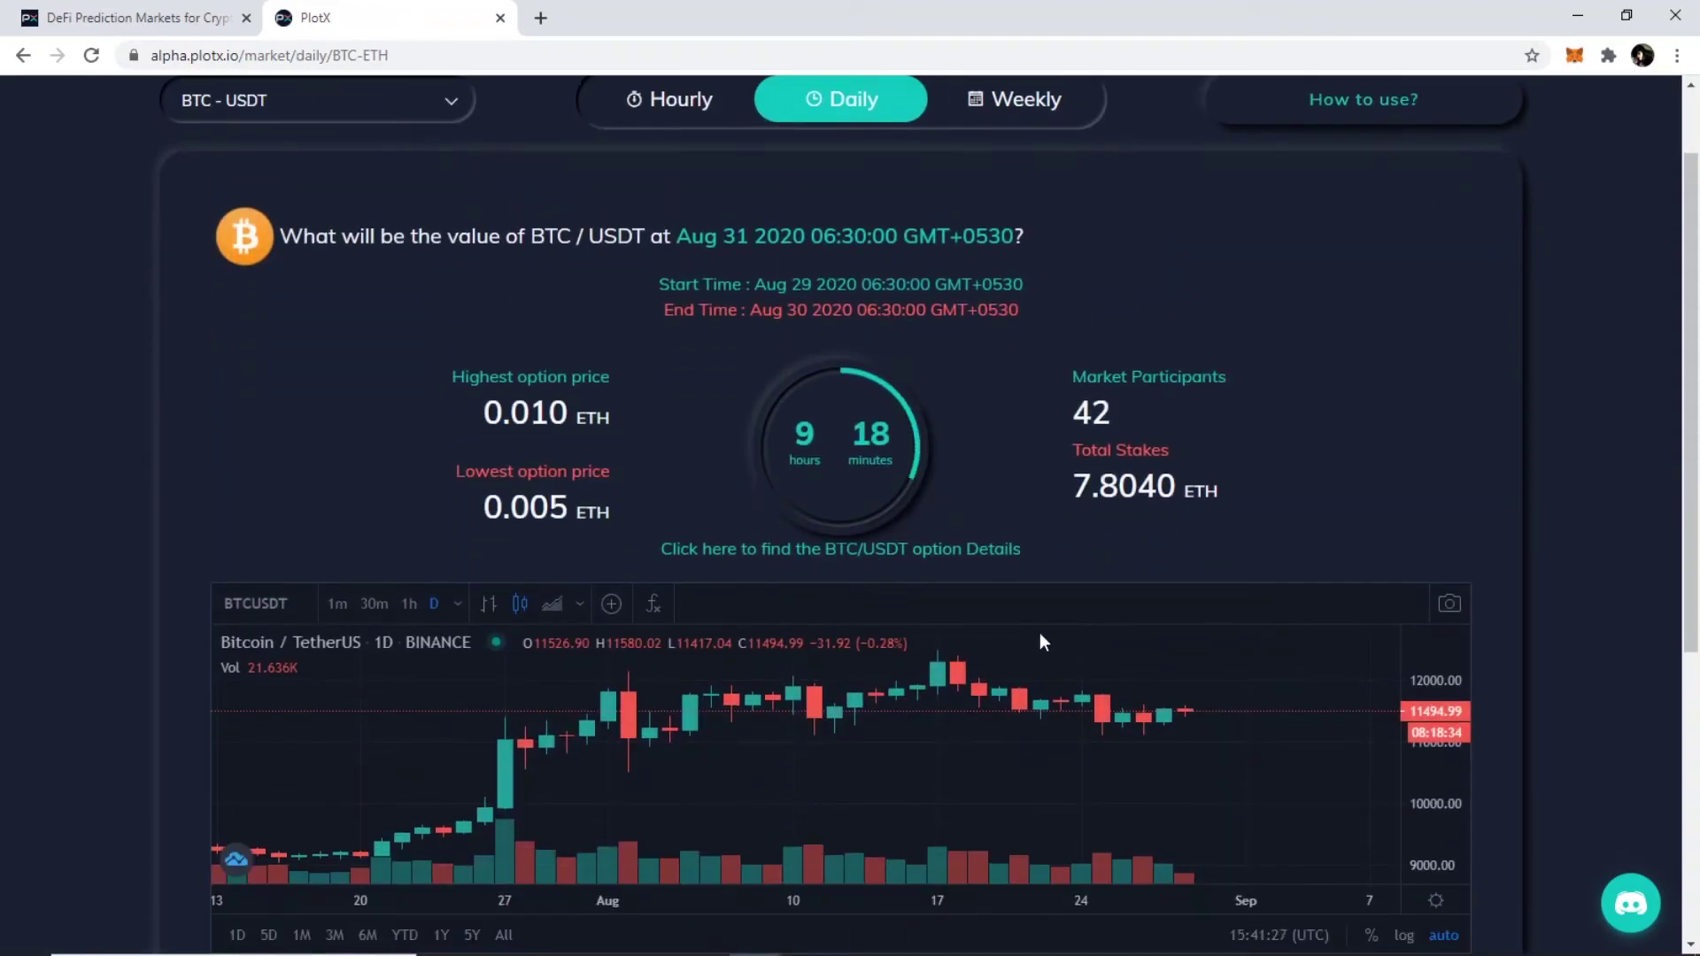
# Examine the daily market's prediction options and check which currency pairs are available.
pyautogui.scroll(-2, 522, 496)
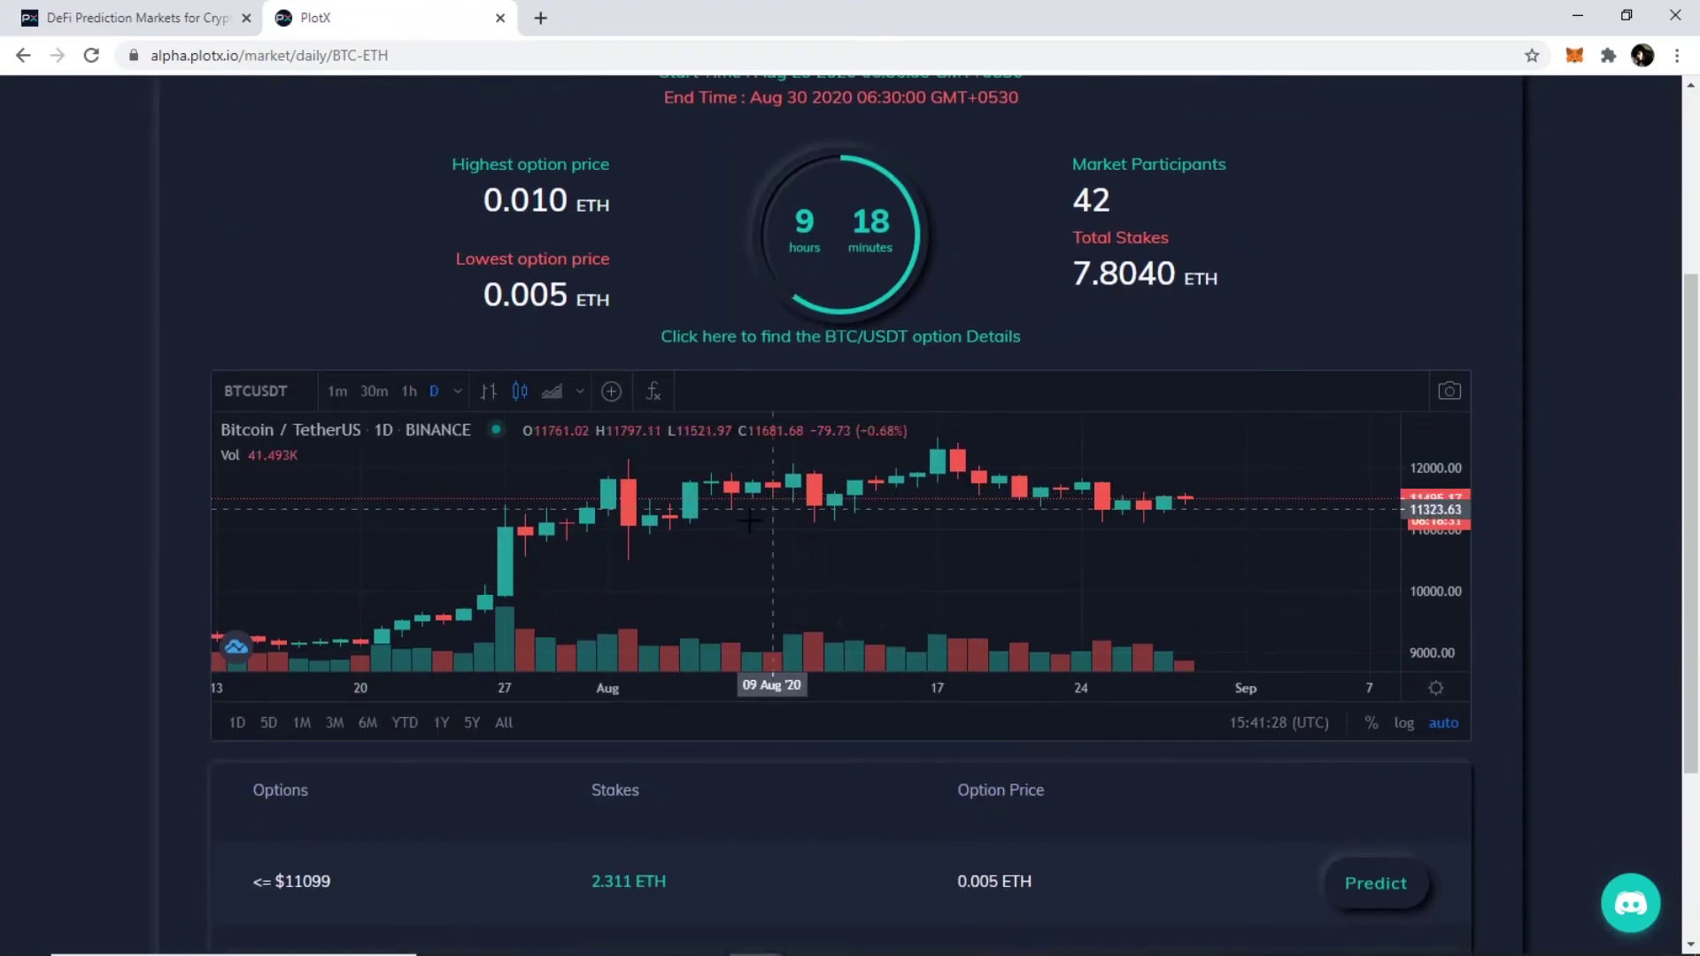
pyautogui.scroll(-3, 921, 752)
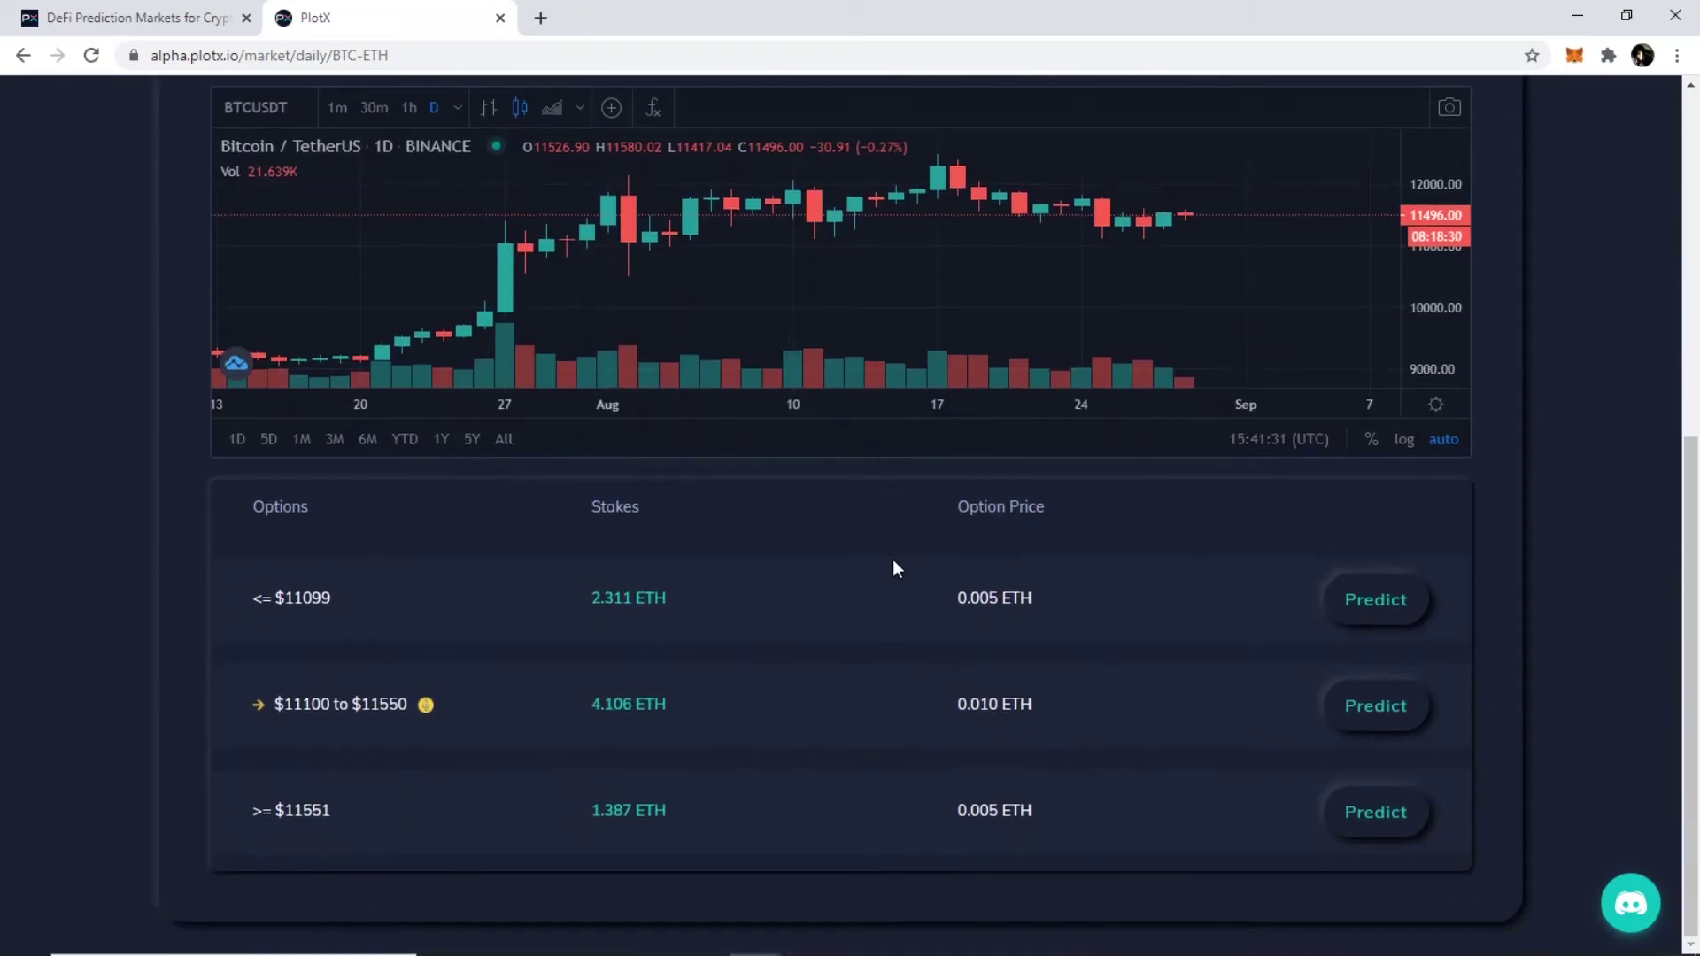
pyautogui.scroll(5, 1650, 361)
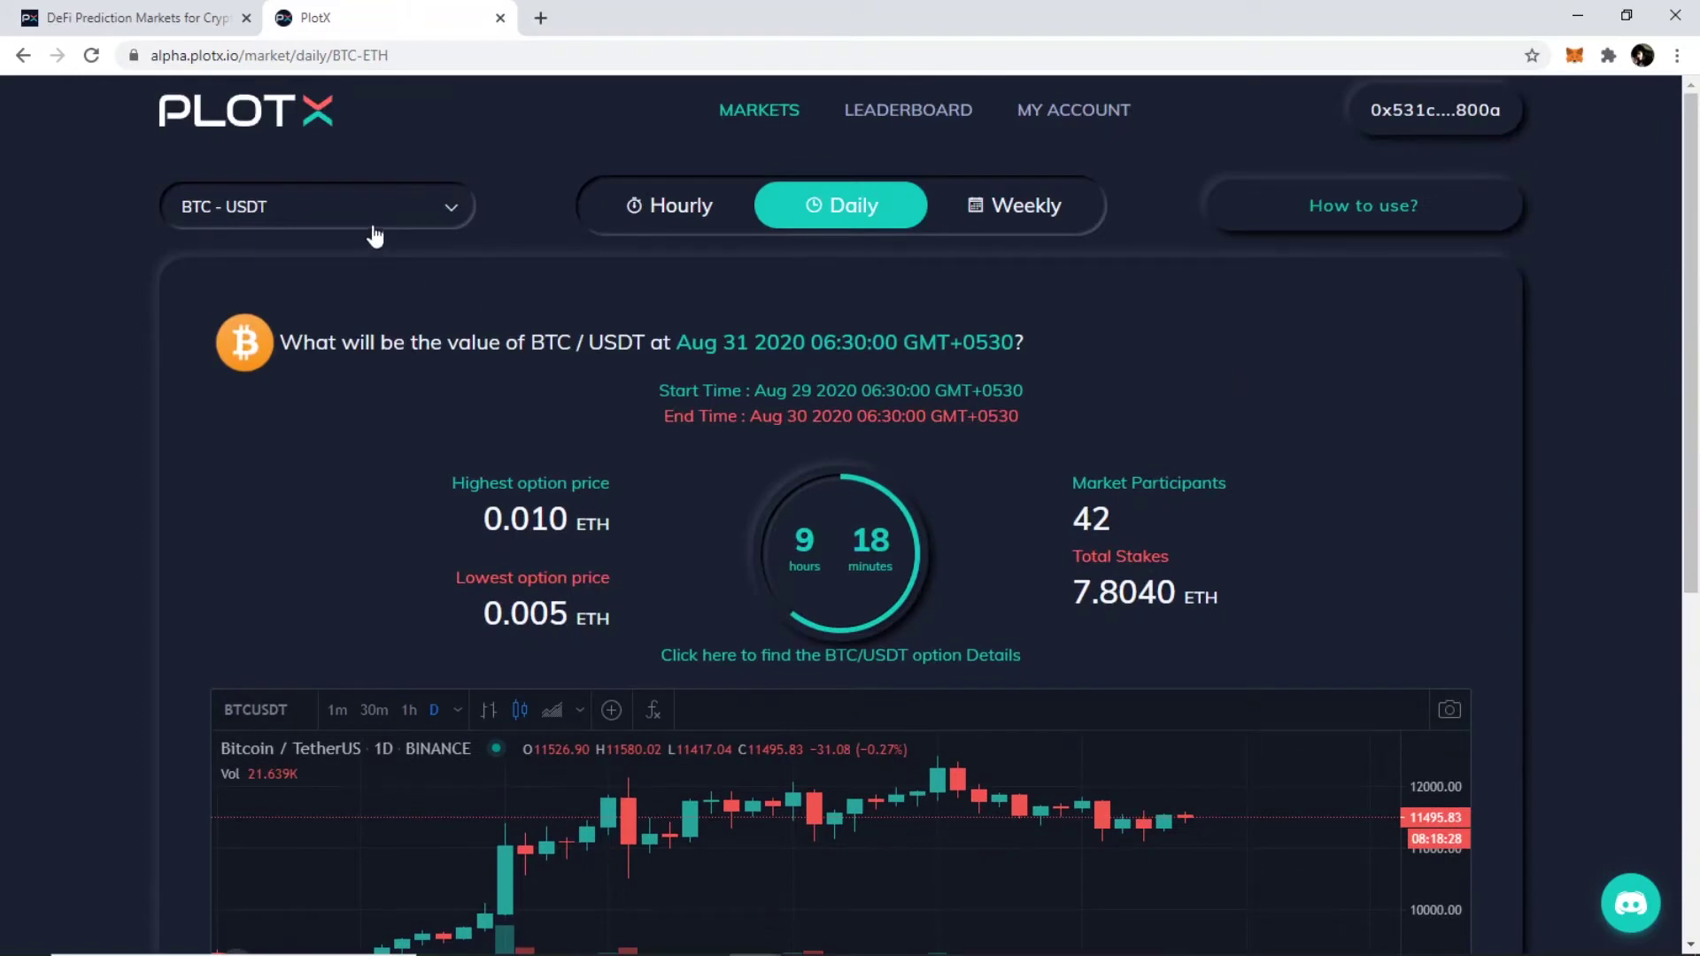
pyautogui.click(372, 228)
pyautogui.scroll(-5, 80, 542)
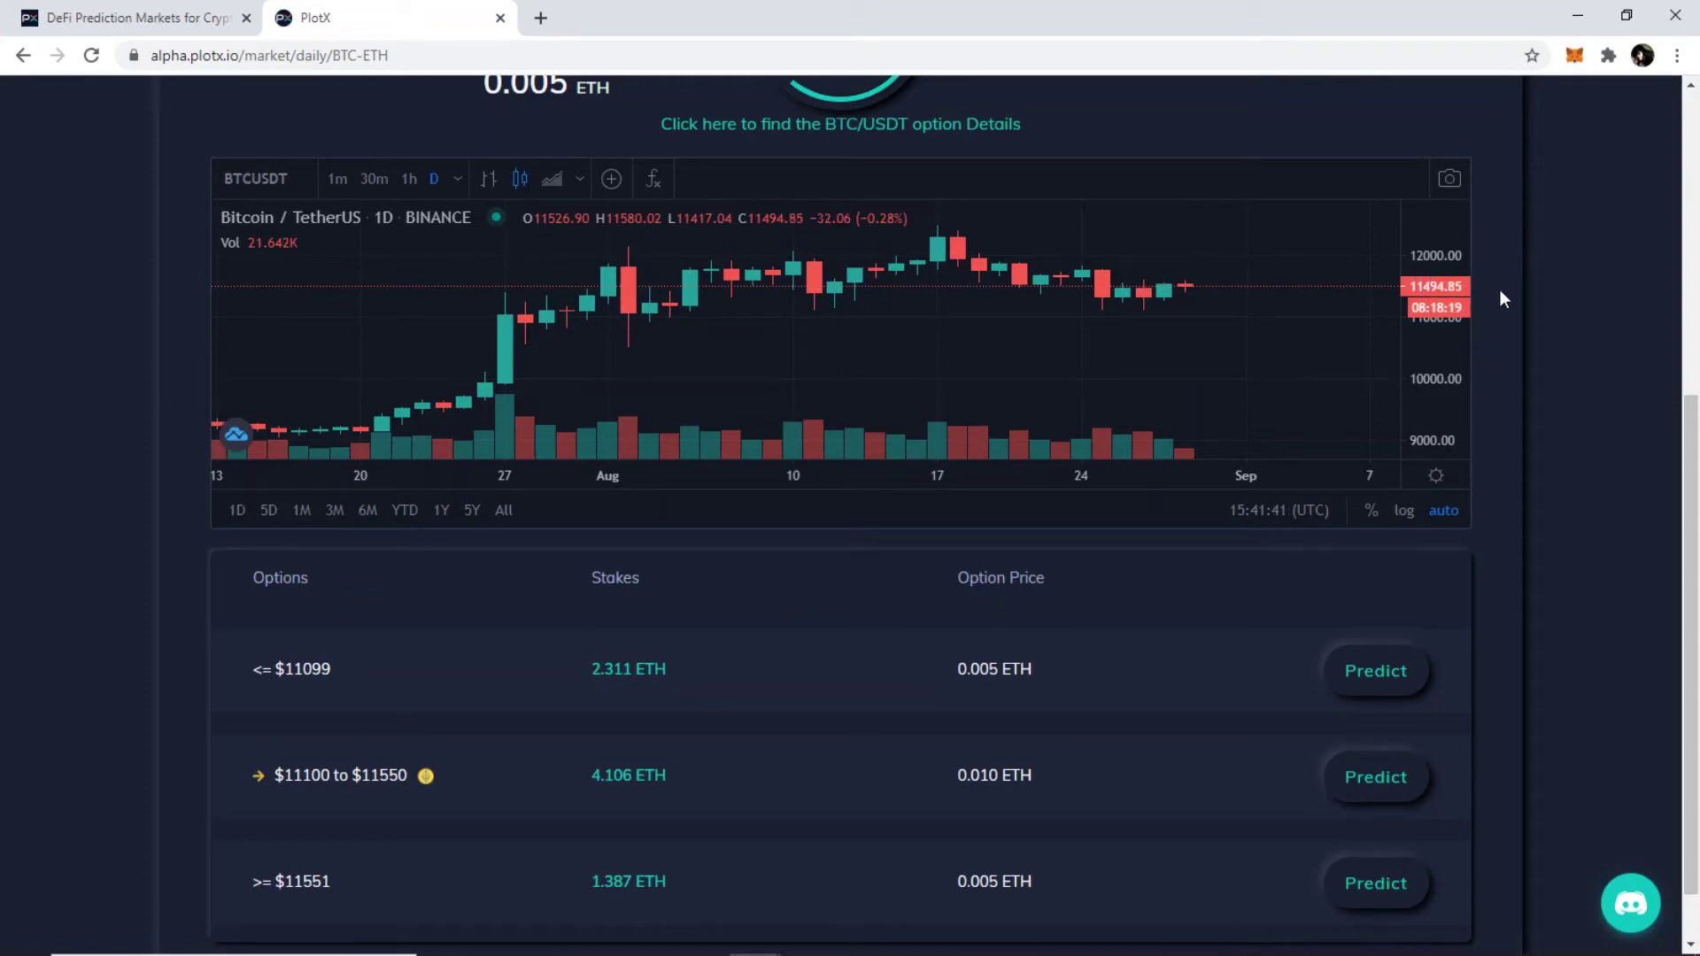
pyautogui.scroll(5, 942, 124)
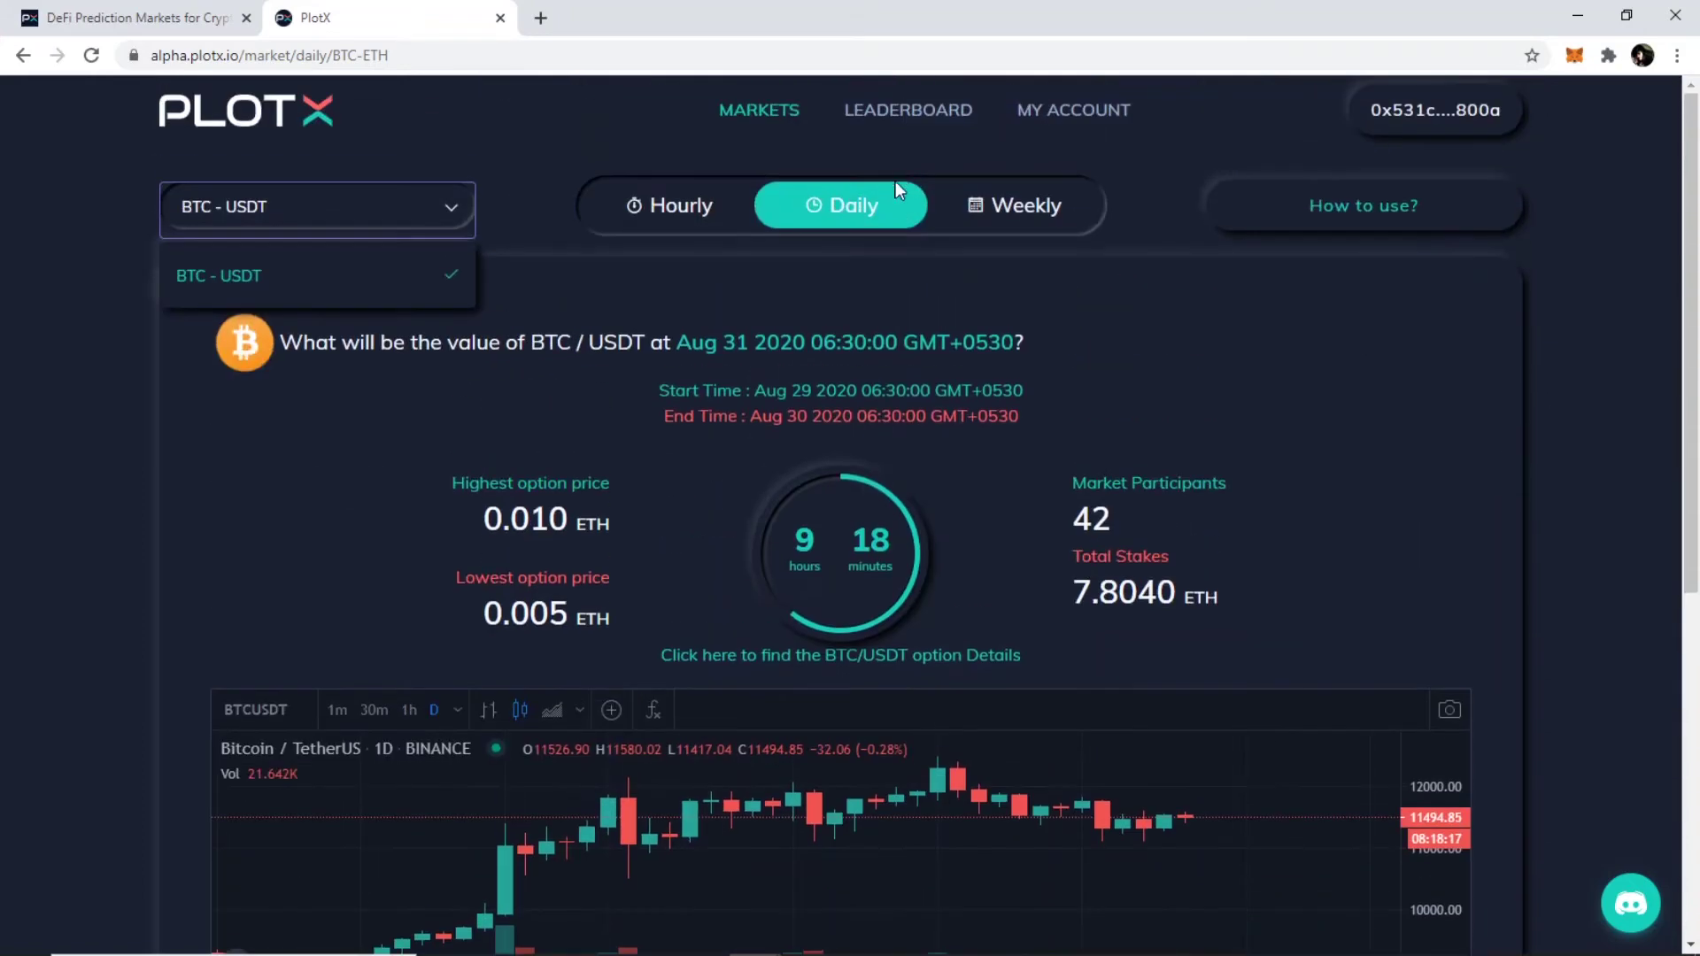
pyautogui.click(423, 217)
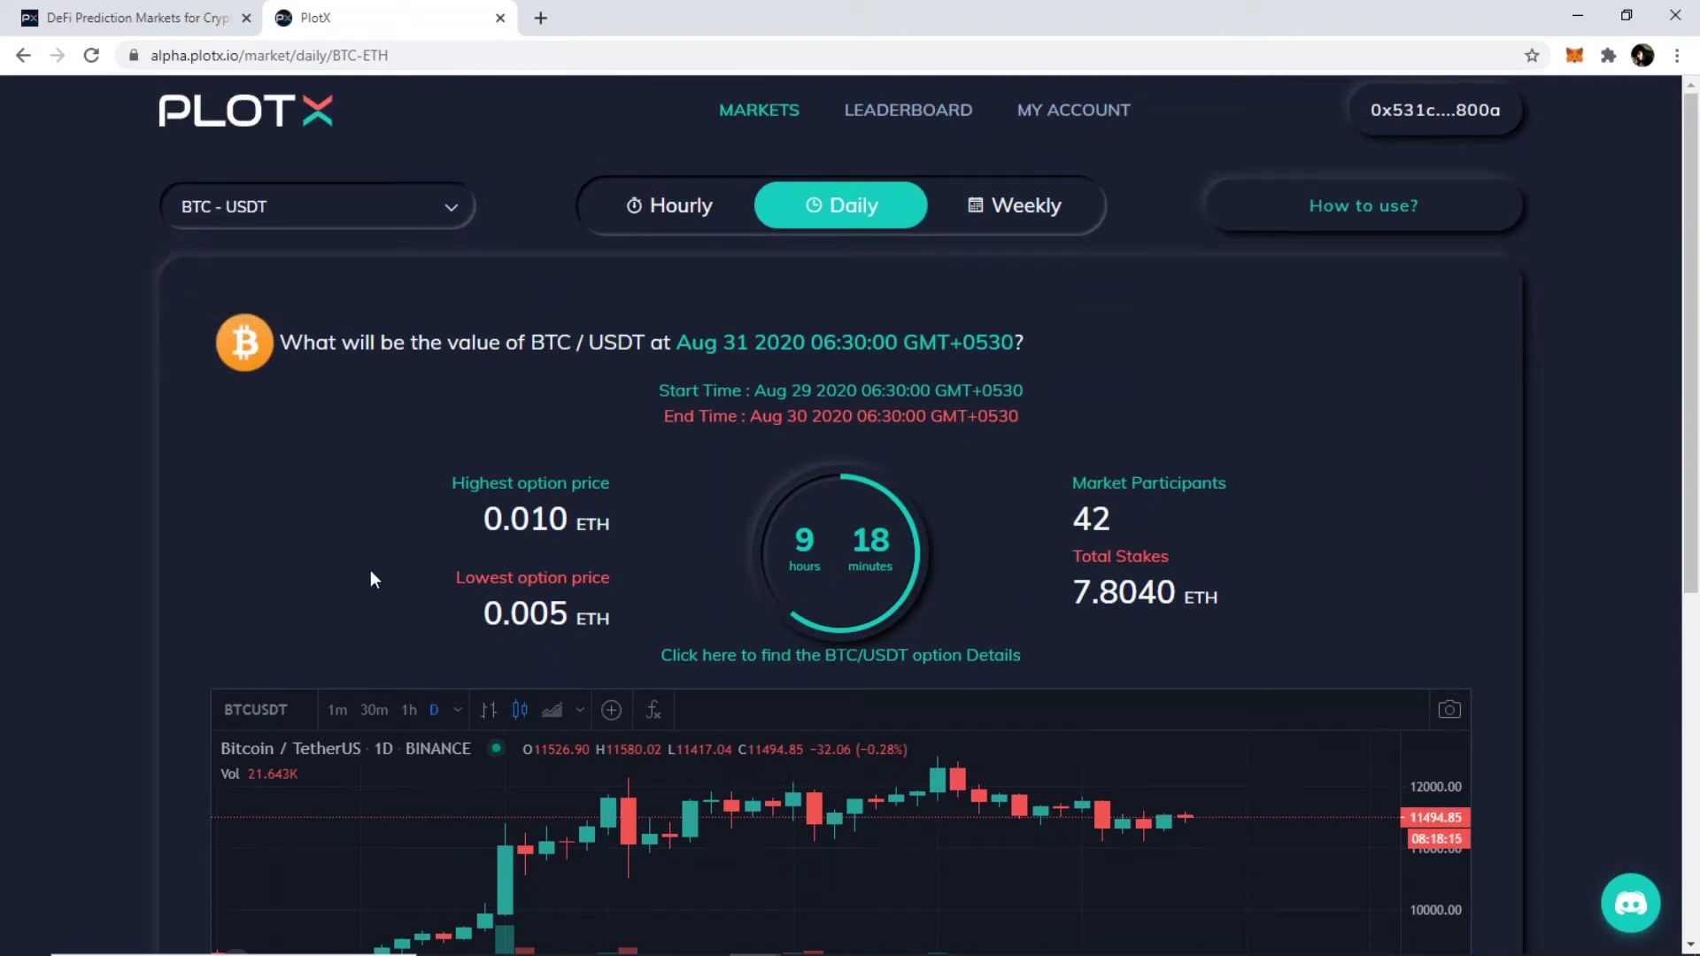
# Look through the time intervals offered for the daily market's price chart.
pyautogui.click(457, 710)
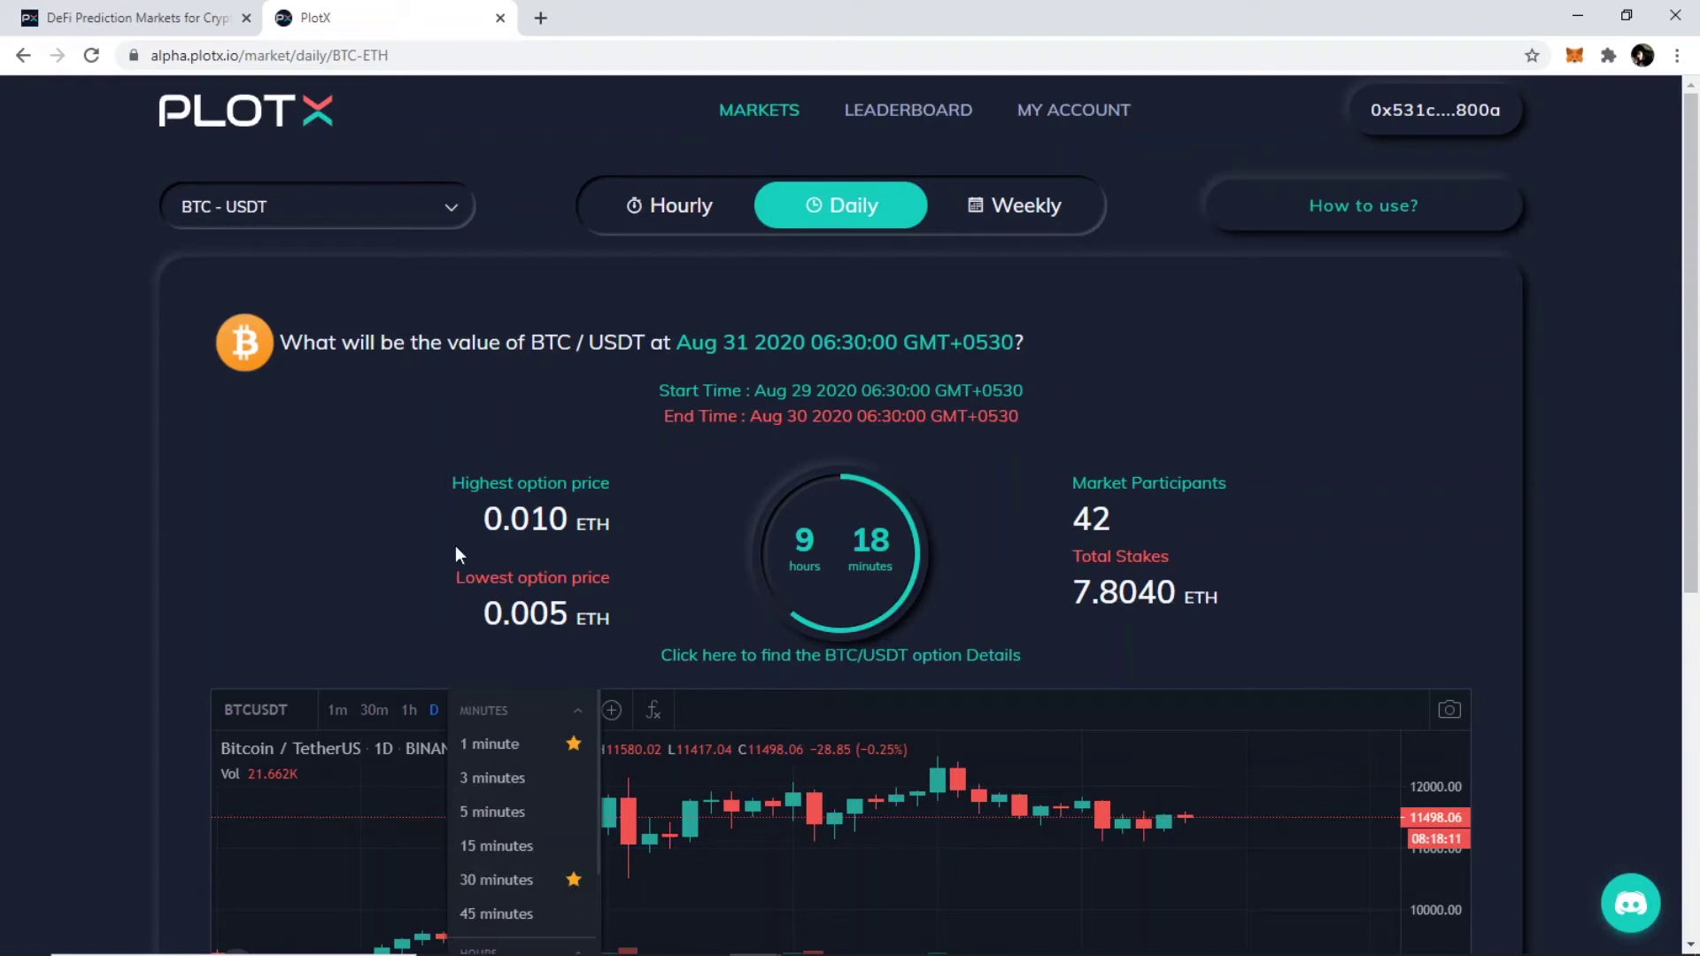
pyautogui.scroll(-3, 455, 545)
pyautogui.scroll(-2, 529, 560)
pyautogui.click(518, 632)
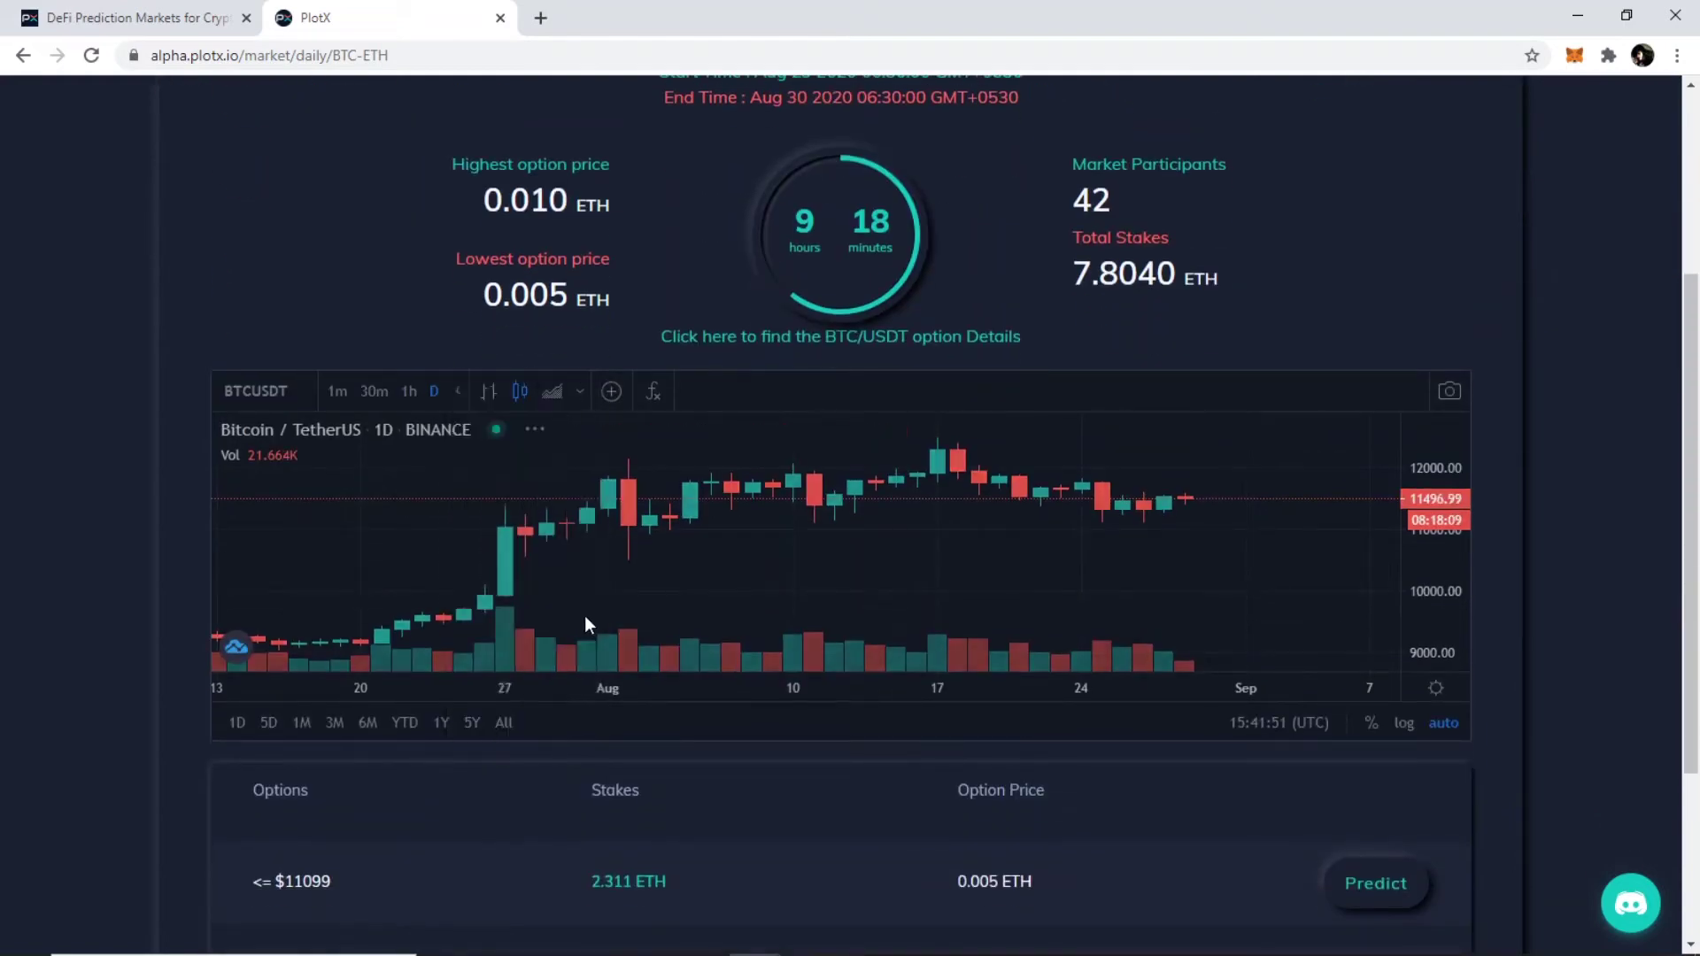
pyautogui.scroll(3, 1562, 434)
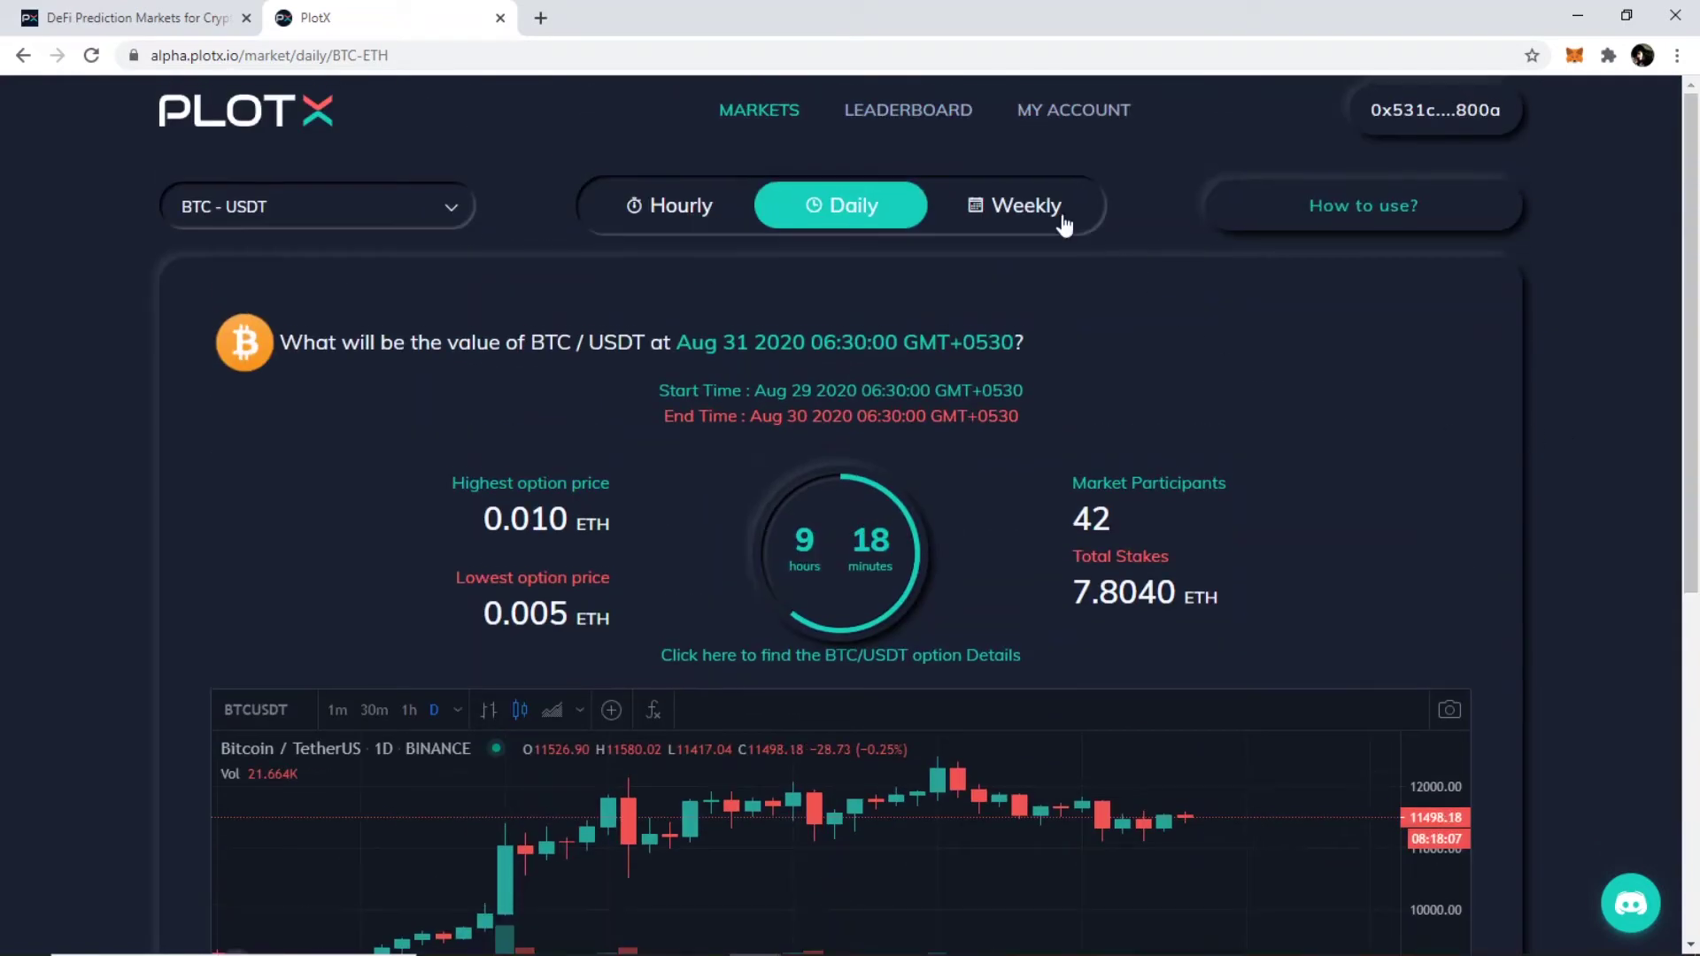
# Open the weekly market and view its price chart at the 1-week and 1-minute intervals, returning to 1-week.
pyautogui.click(1031, 211)
pyautogui.scroll(-4, 483, 423)
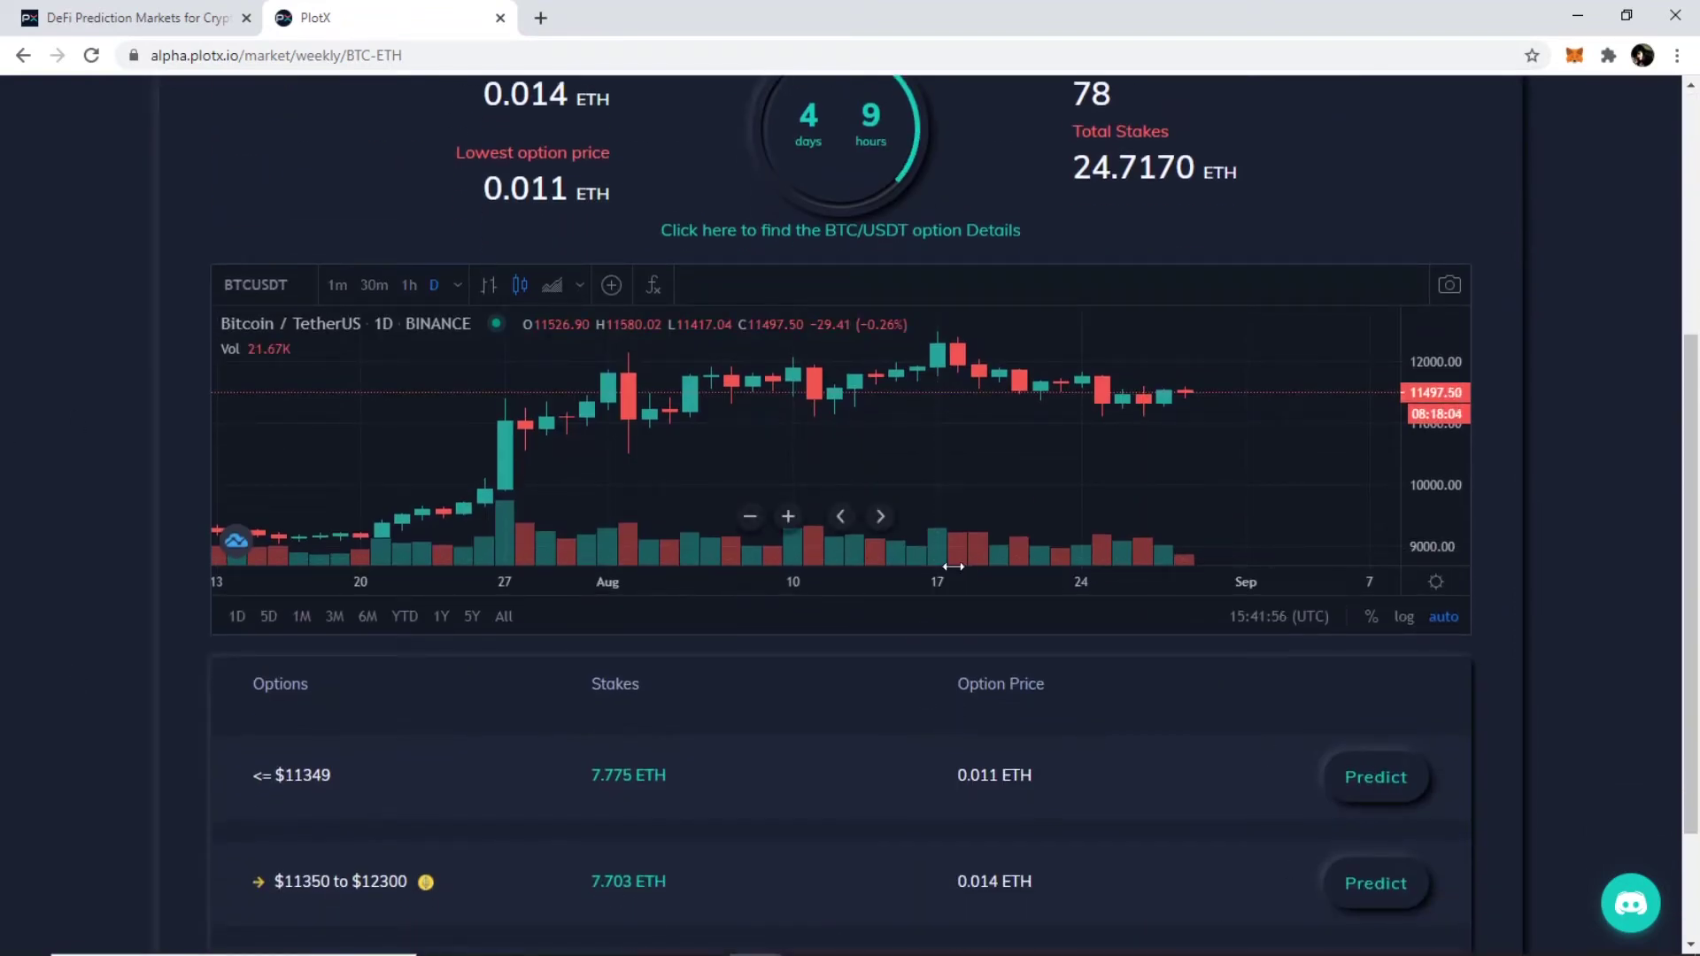
pyautogui.click(459, 285)
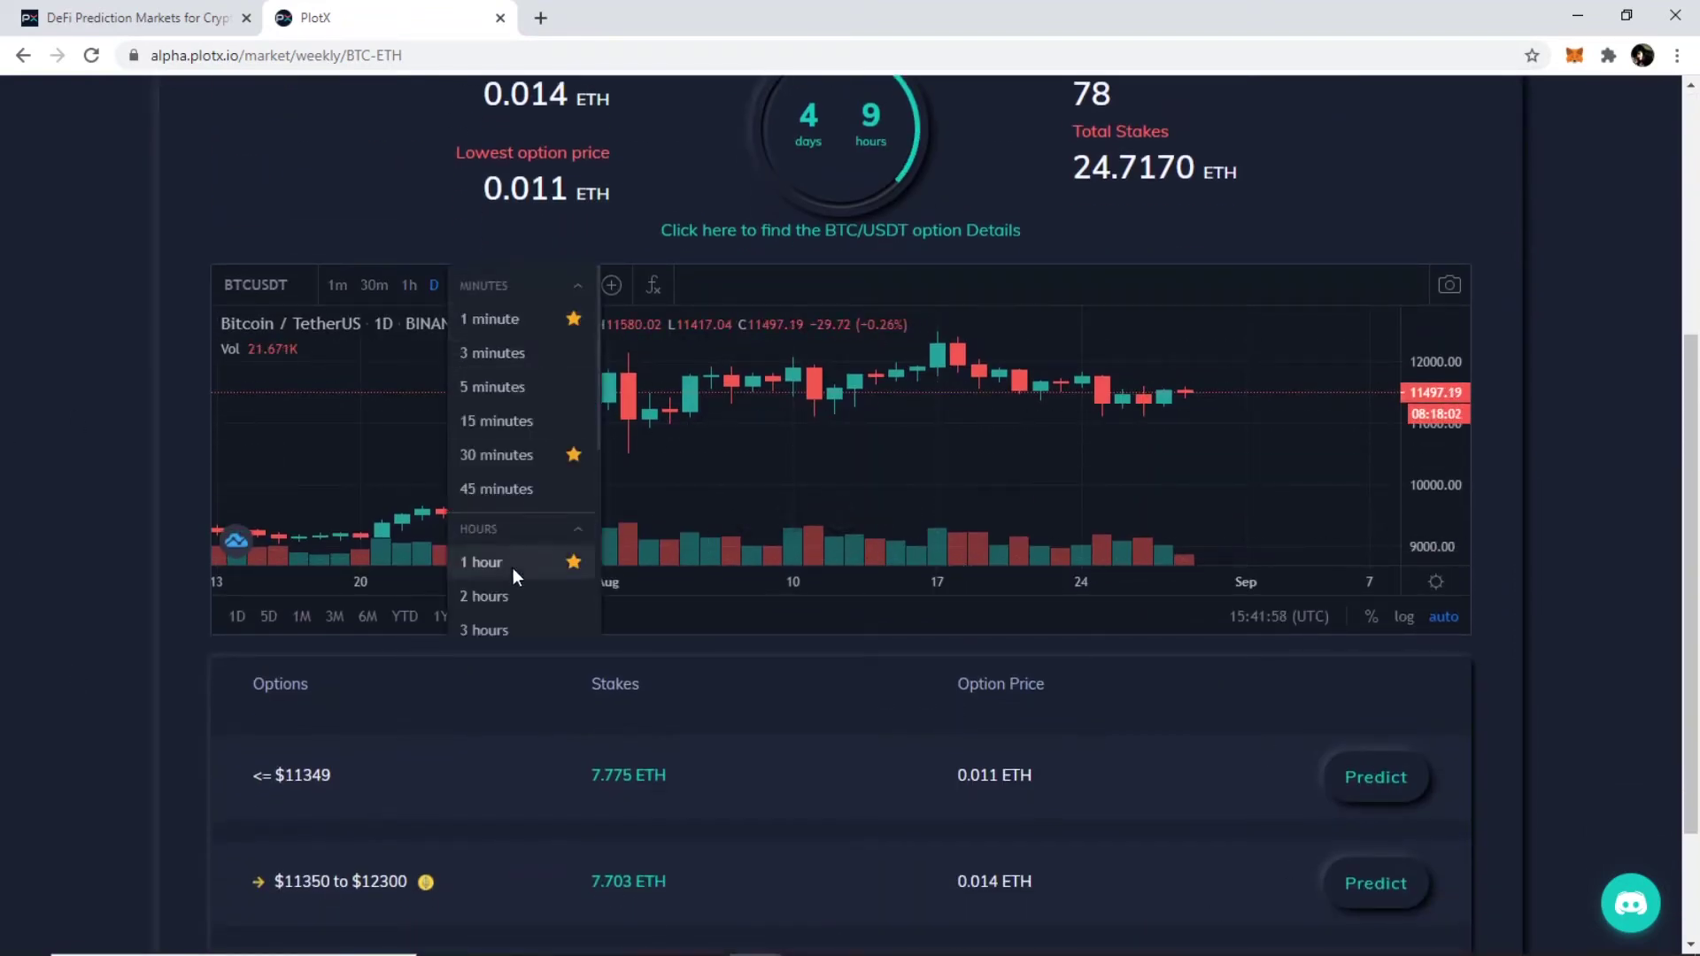
pyautogui.scroll(-5, 547, 520)
pyautogui.click(510, 411)
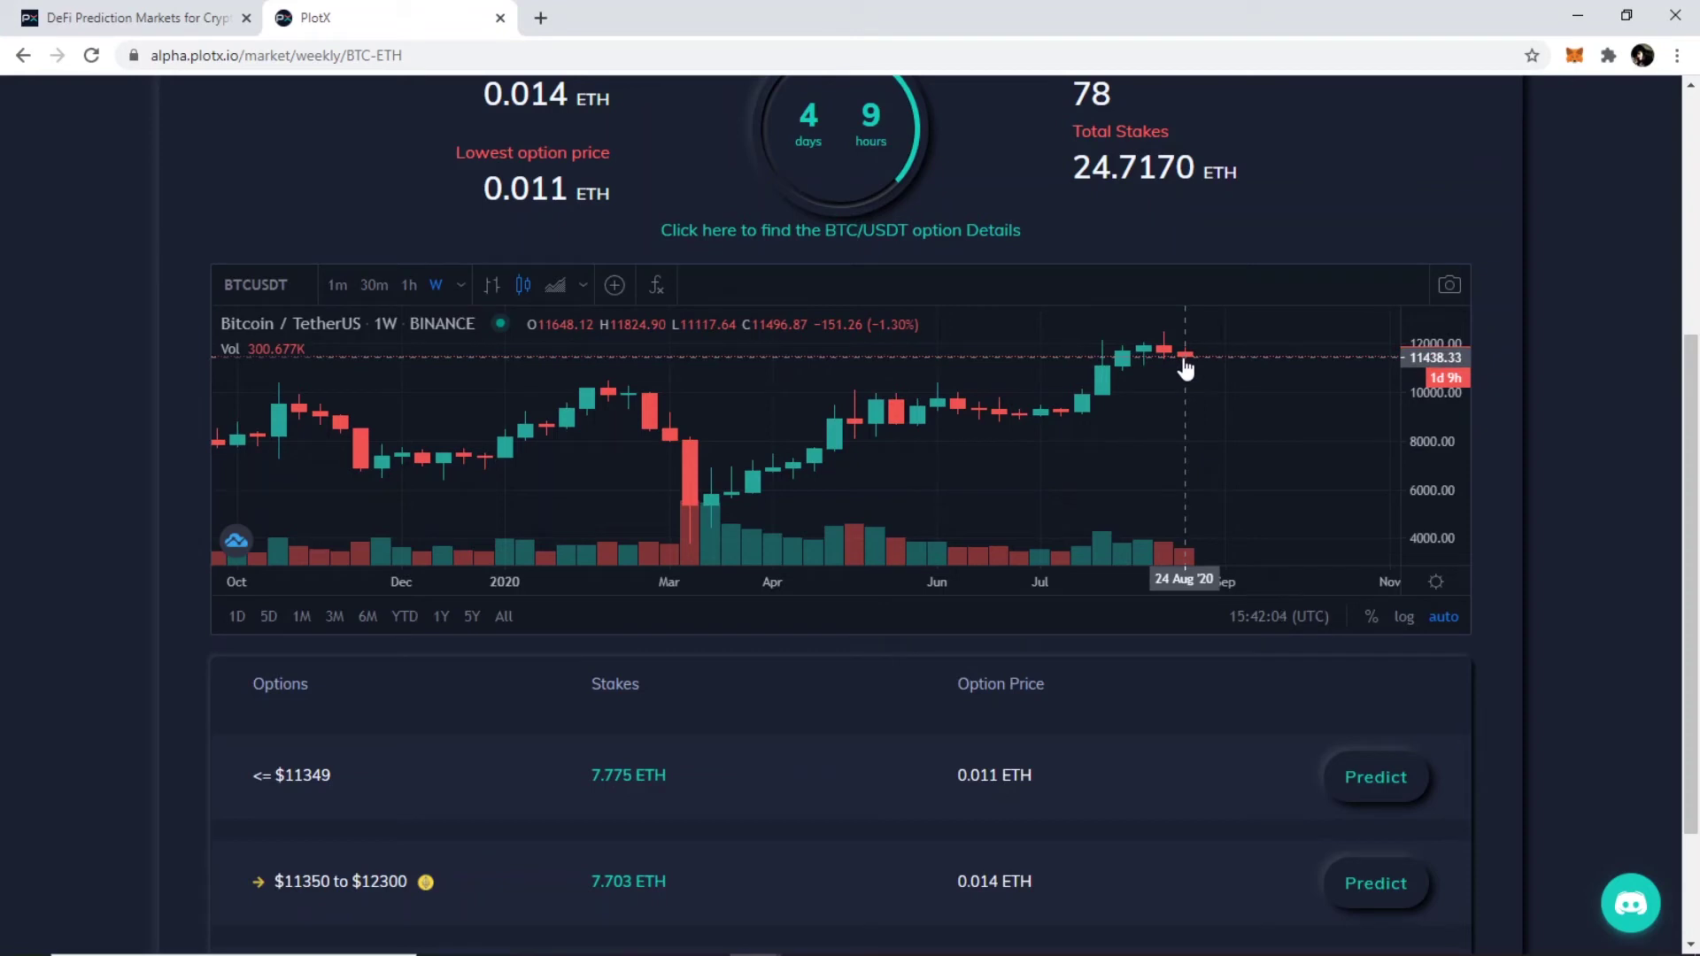
pyautogui.click(337, 285)
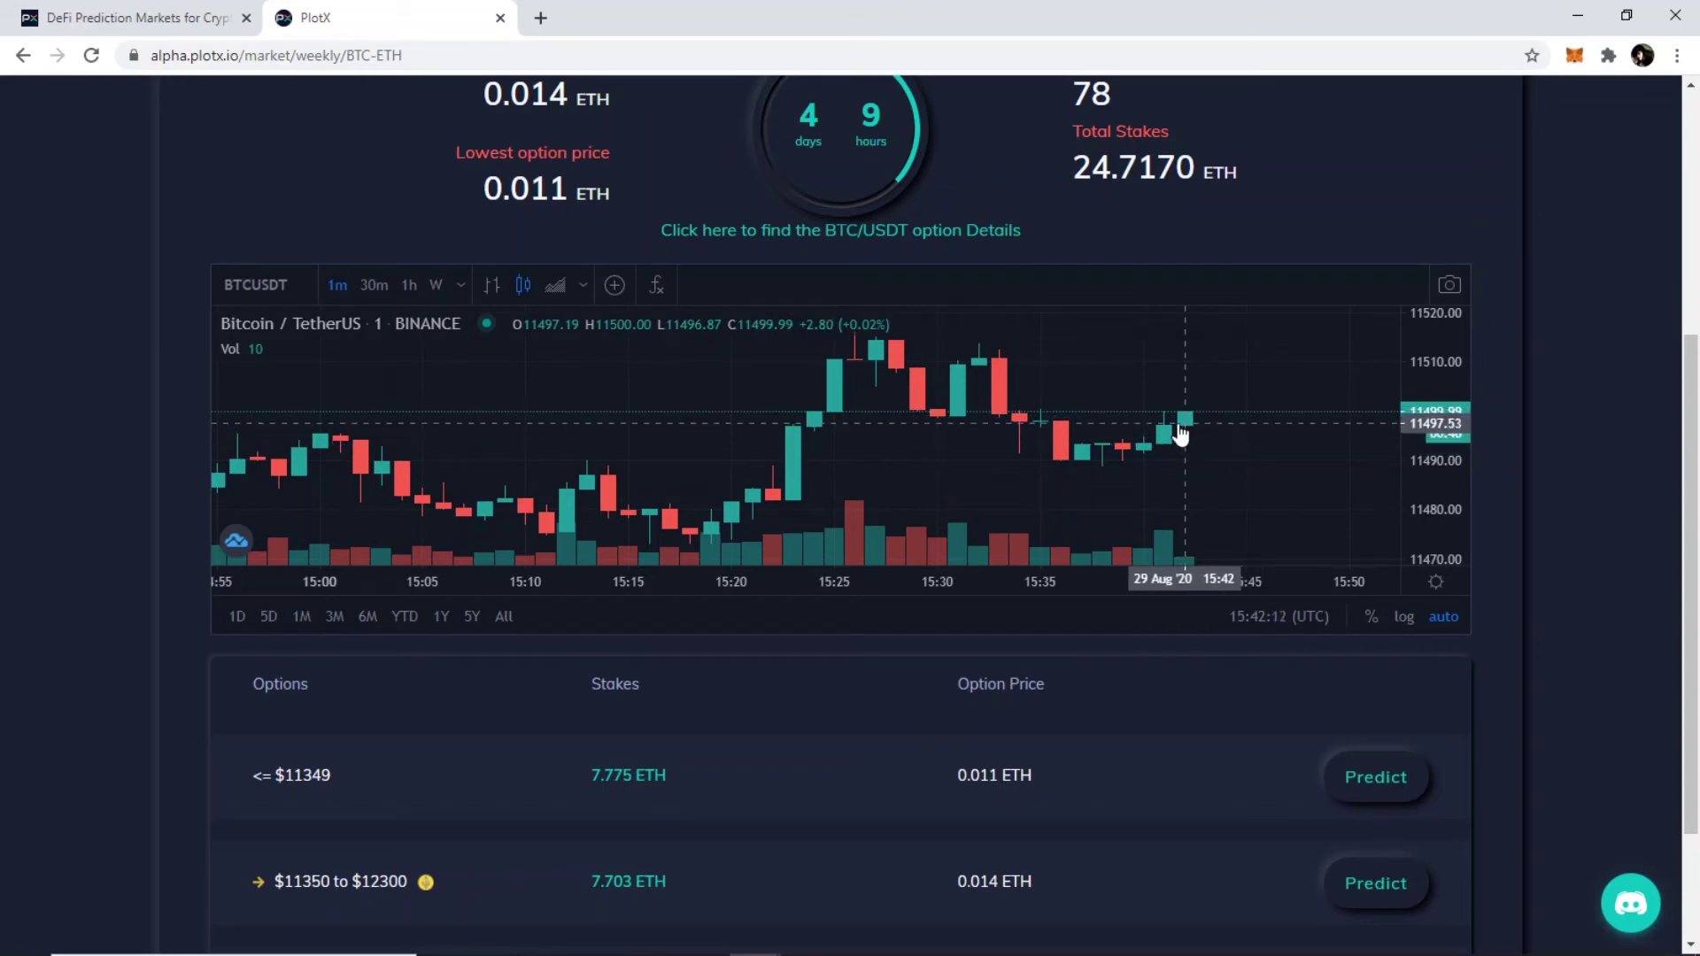
pyautogui.click(436, 285)
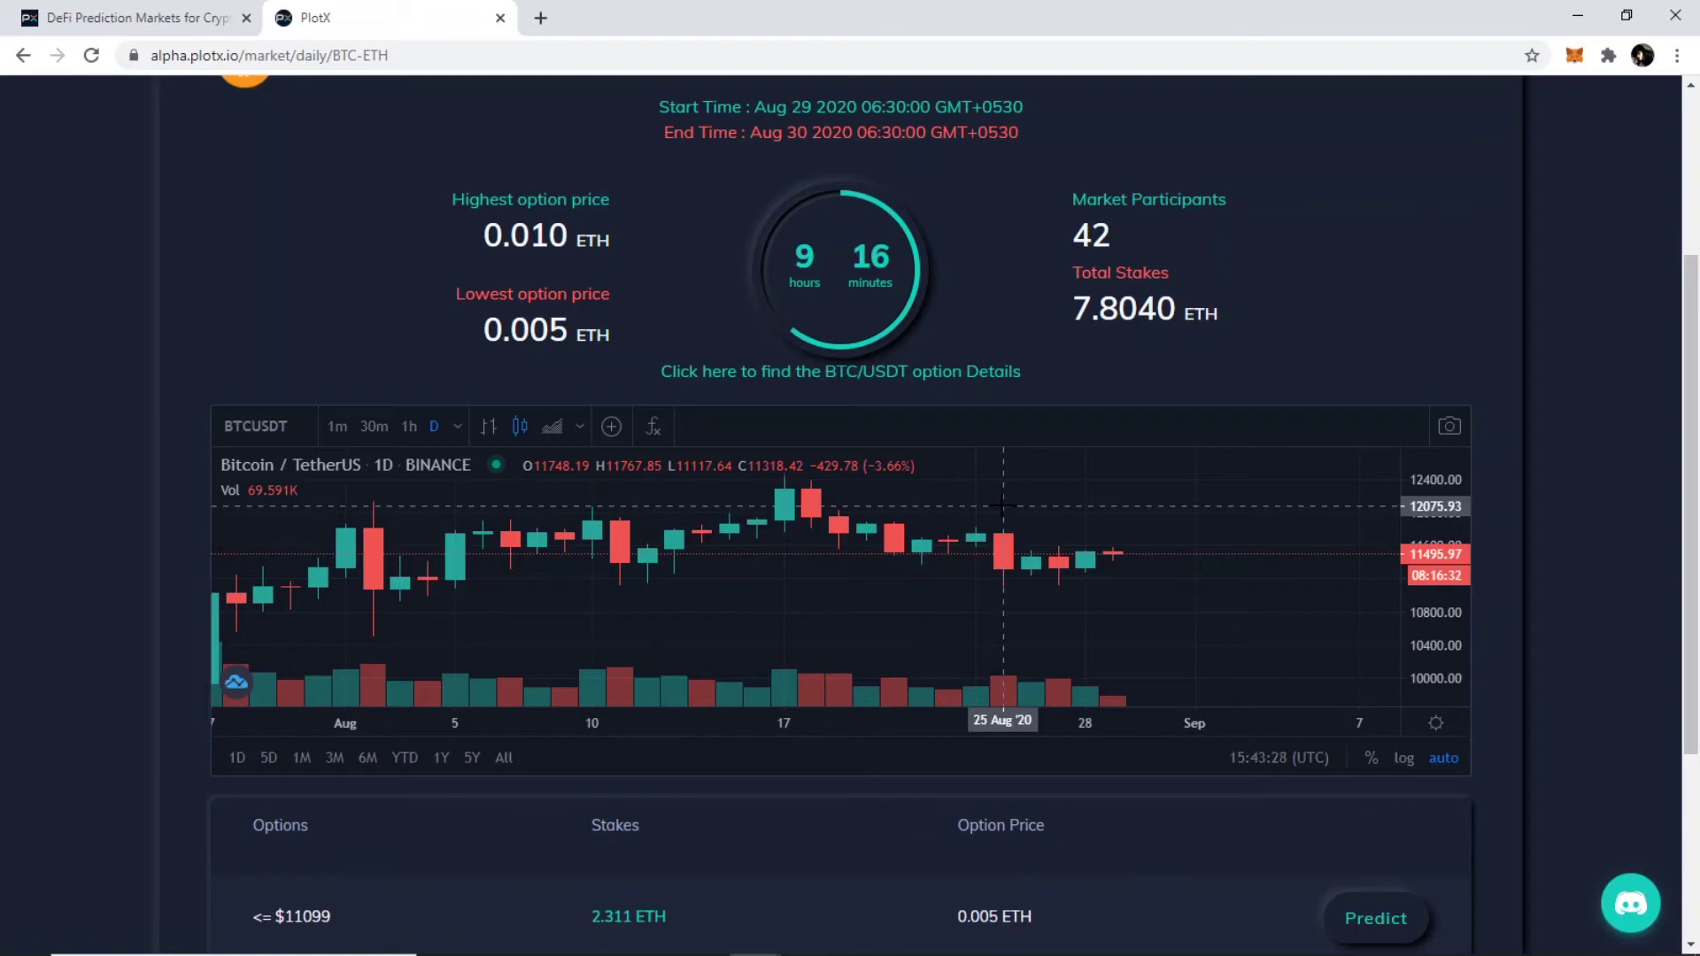
# Open the hourly market and examine the date and time at which its BTC / USDT value is settled.
pyautogui.scroll(3, 1063, 228)
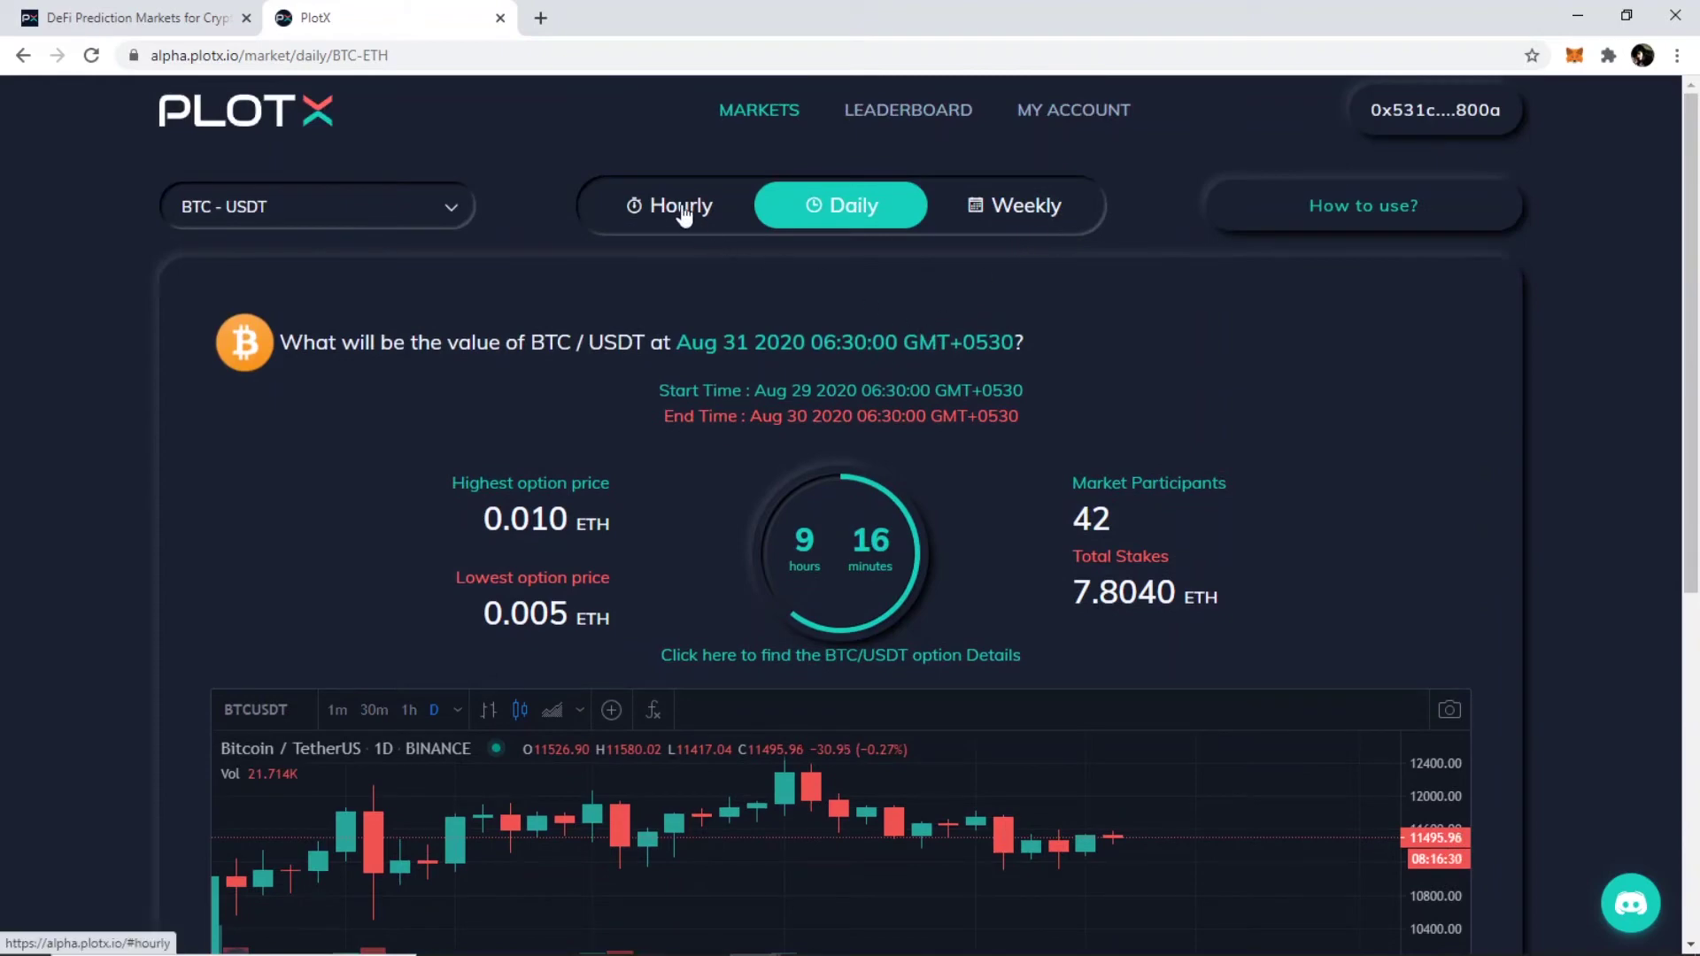
pyautogui.click(683, 211)
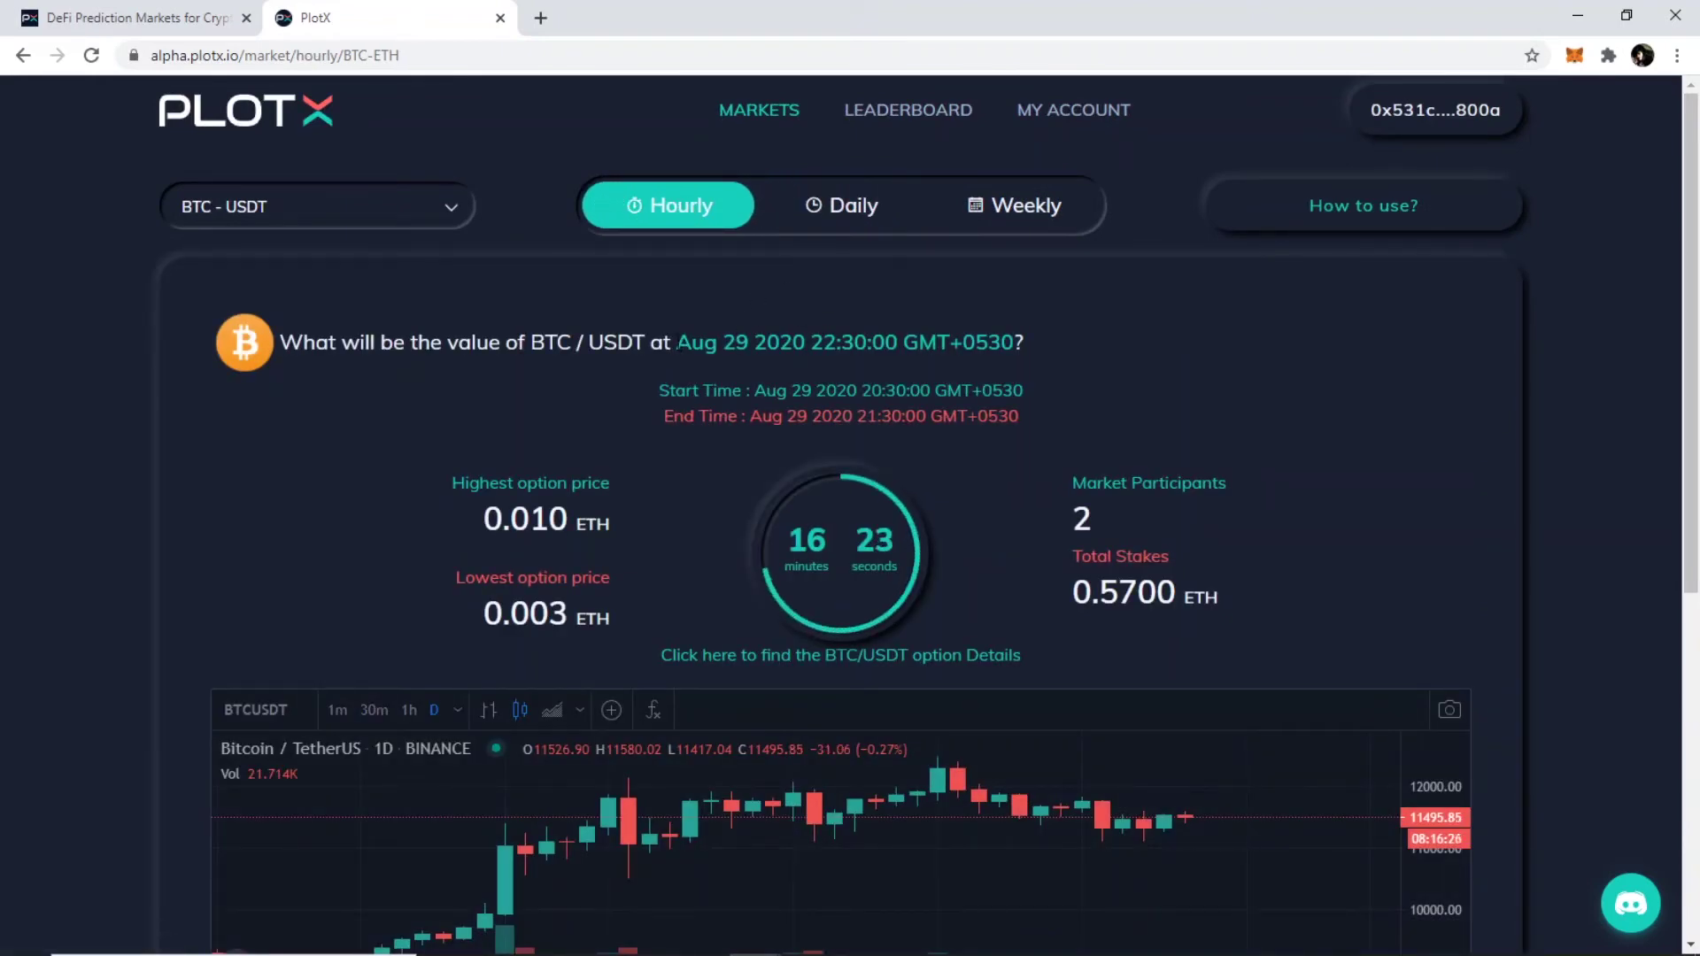
pyautogui.moveTo(676, 344); pyautogui.dragTo(1012, 358)
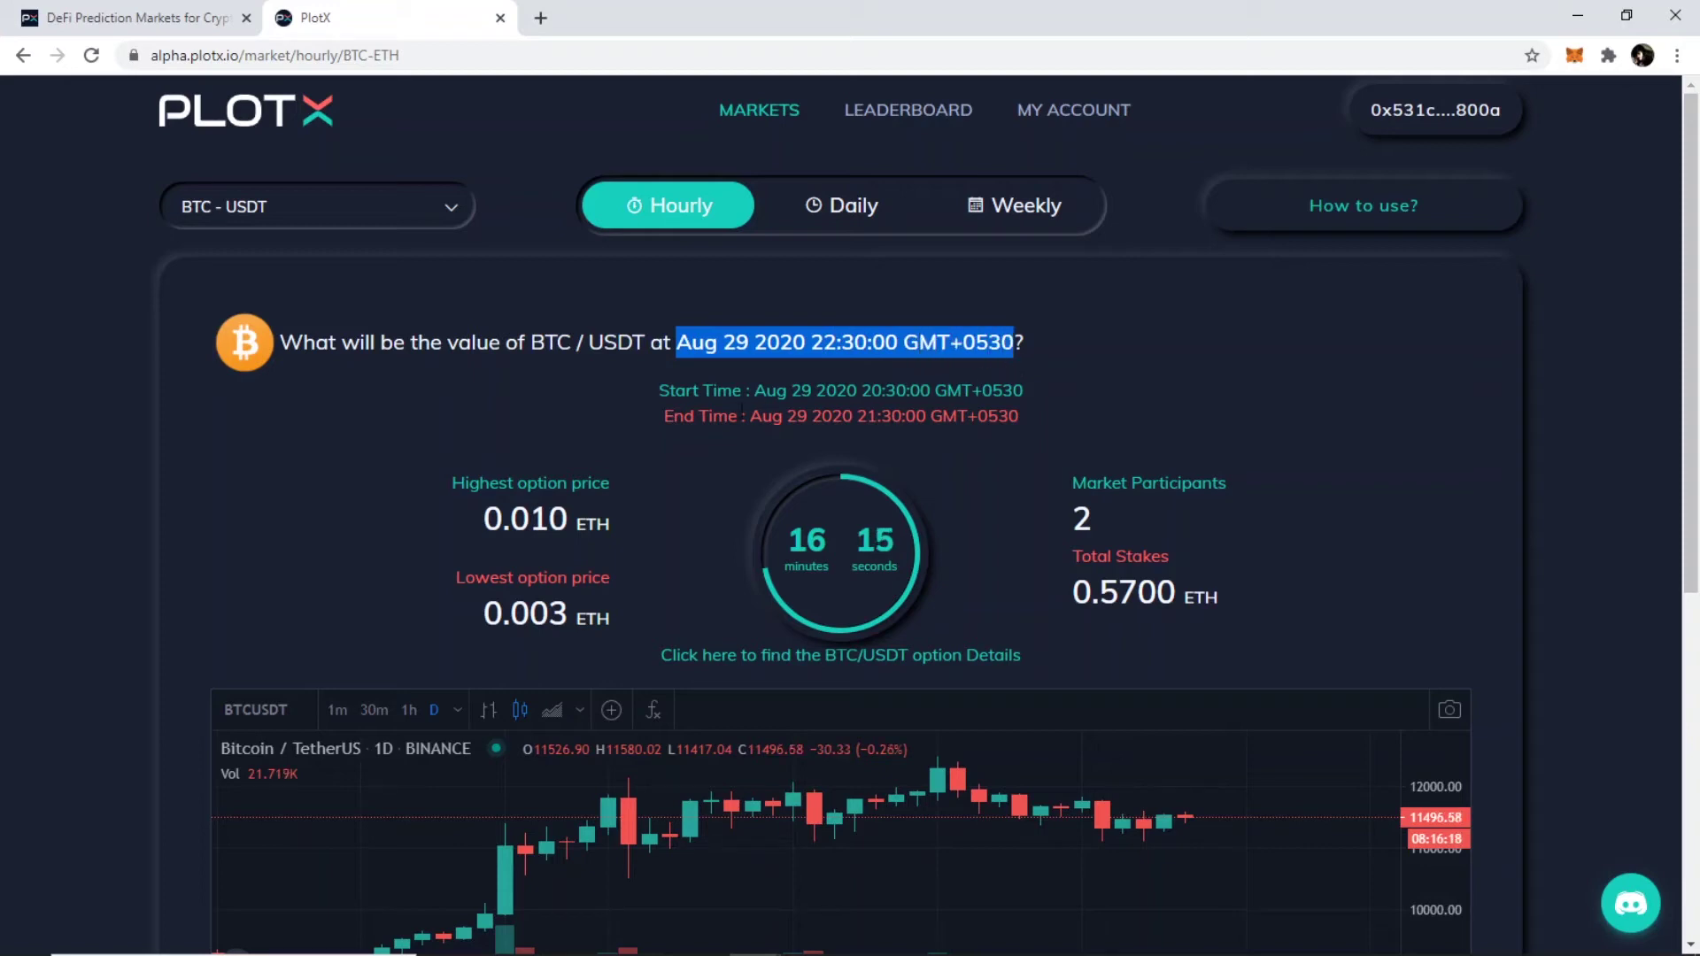
pyautogui.click(779, 519)
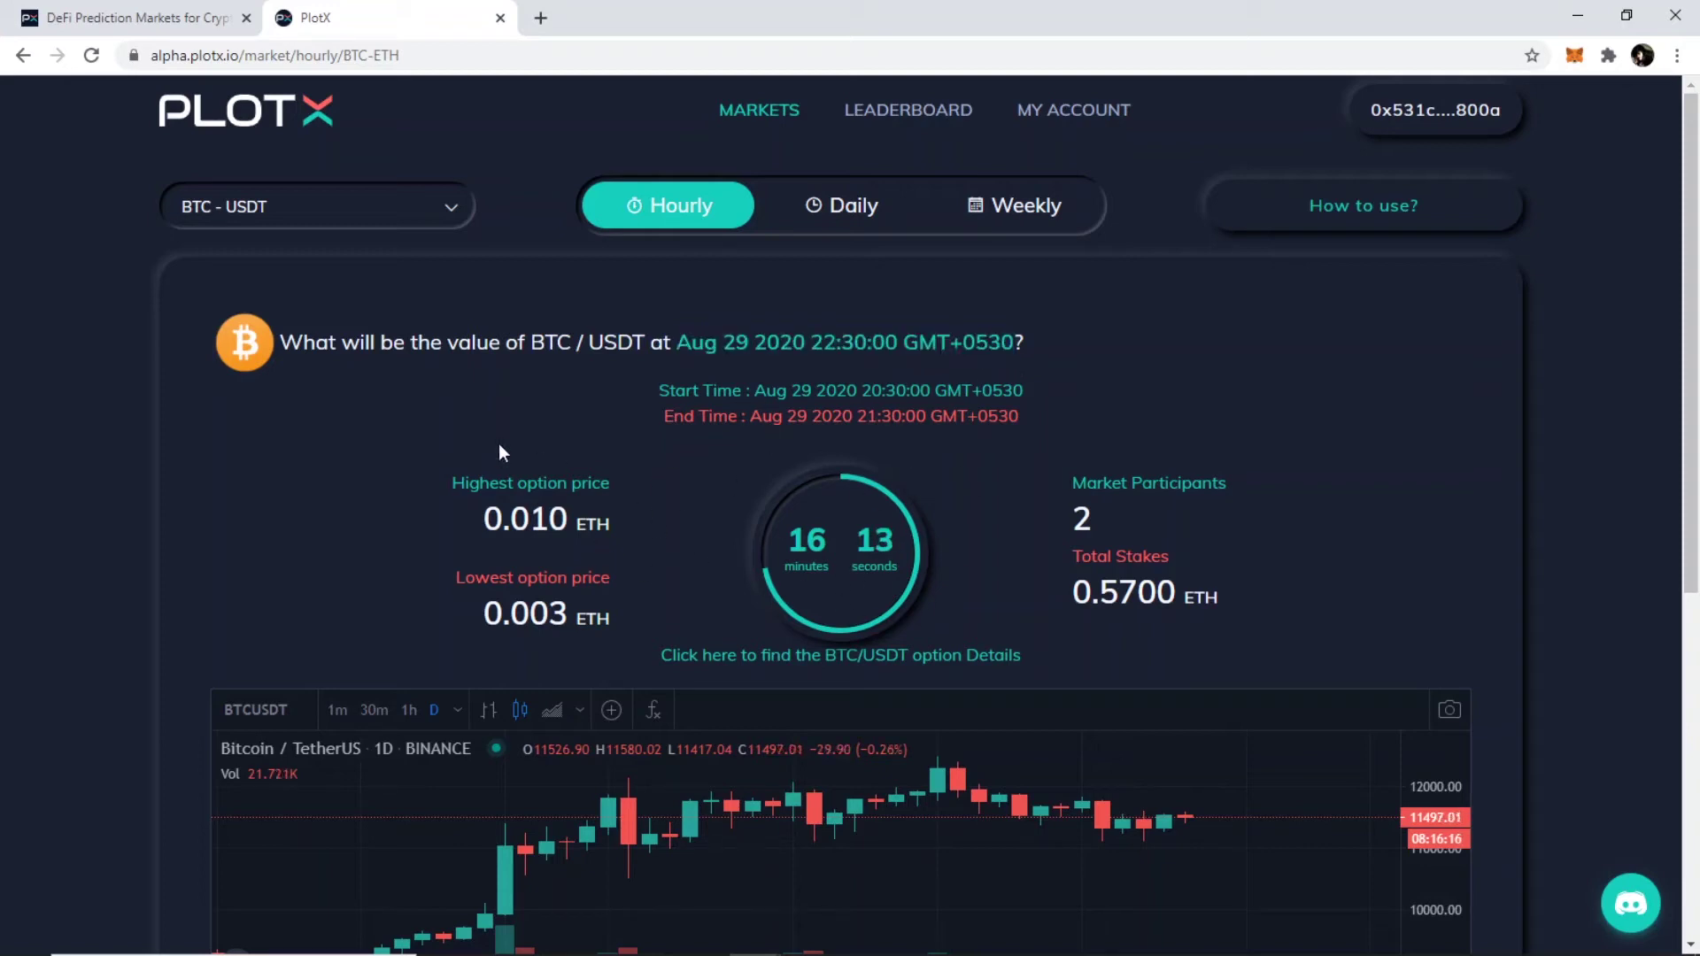
# Examine the hourly market's prediction options, highlighting the >= $11476 price range.
pyautogui.scroll(-5, 66, 427)
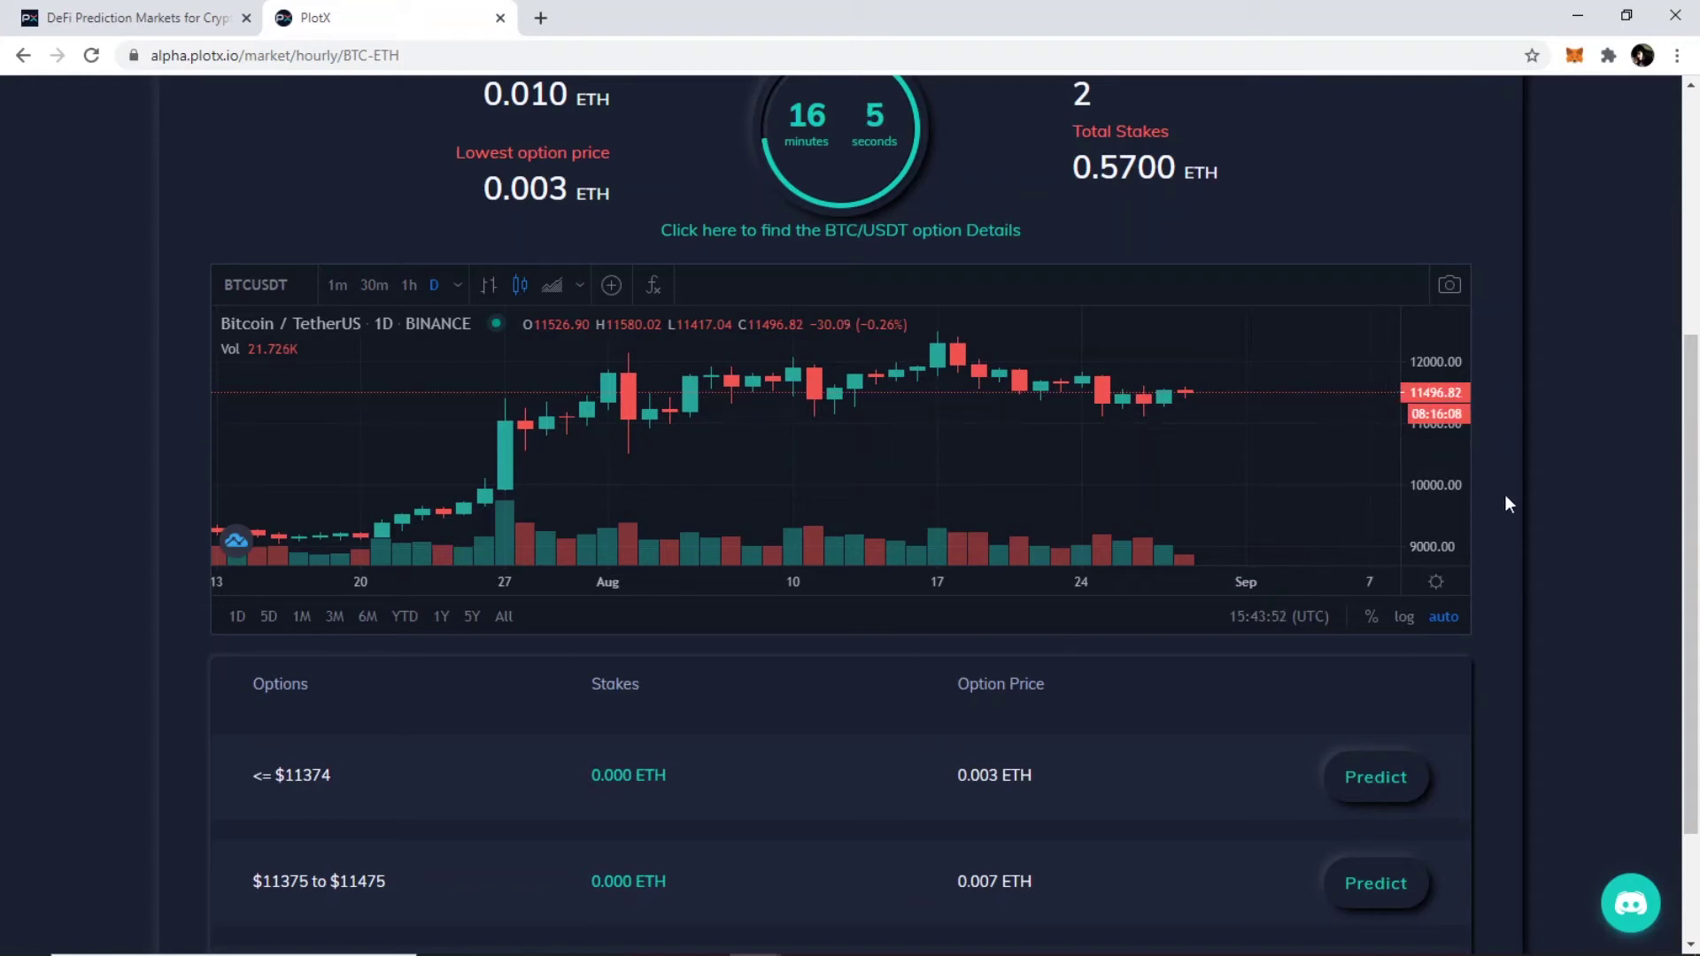
pyautogui.scroll(-2, 9, 522)
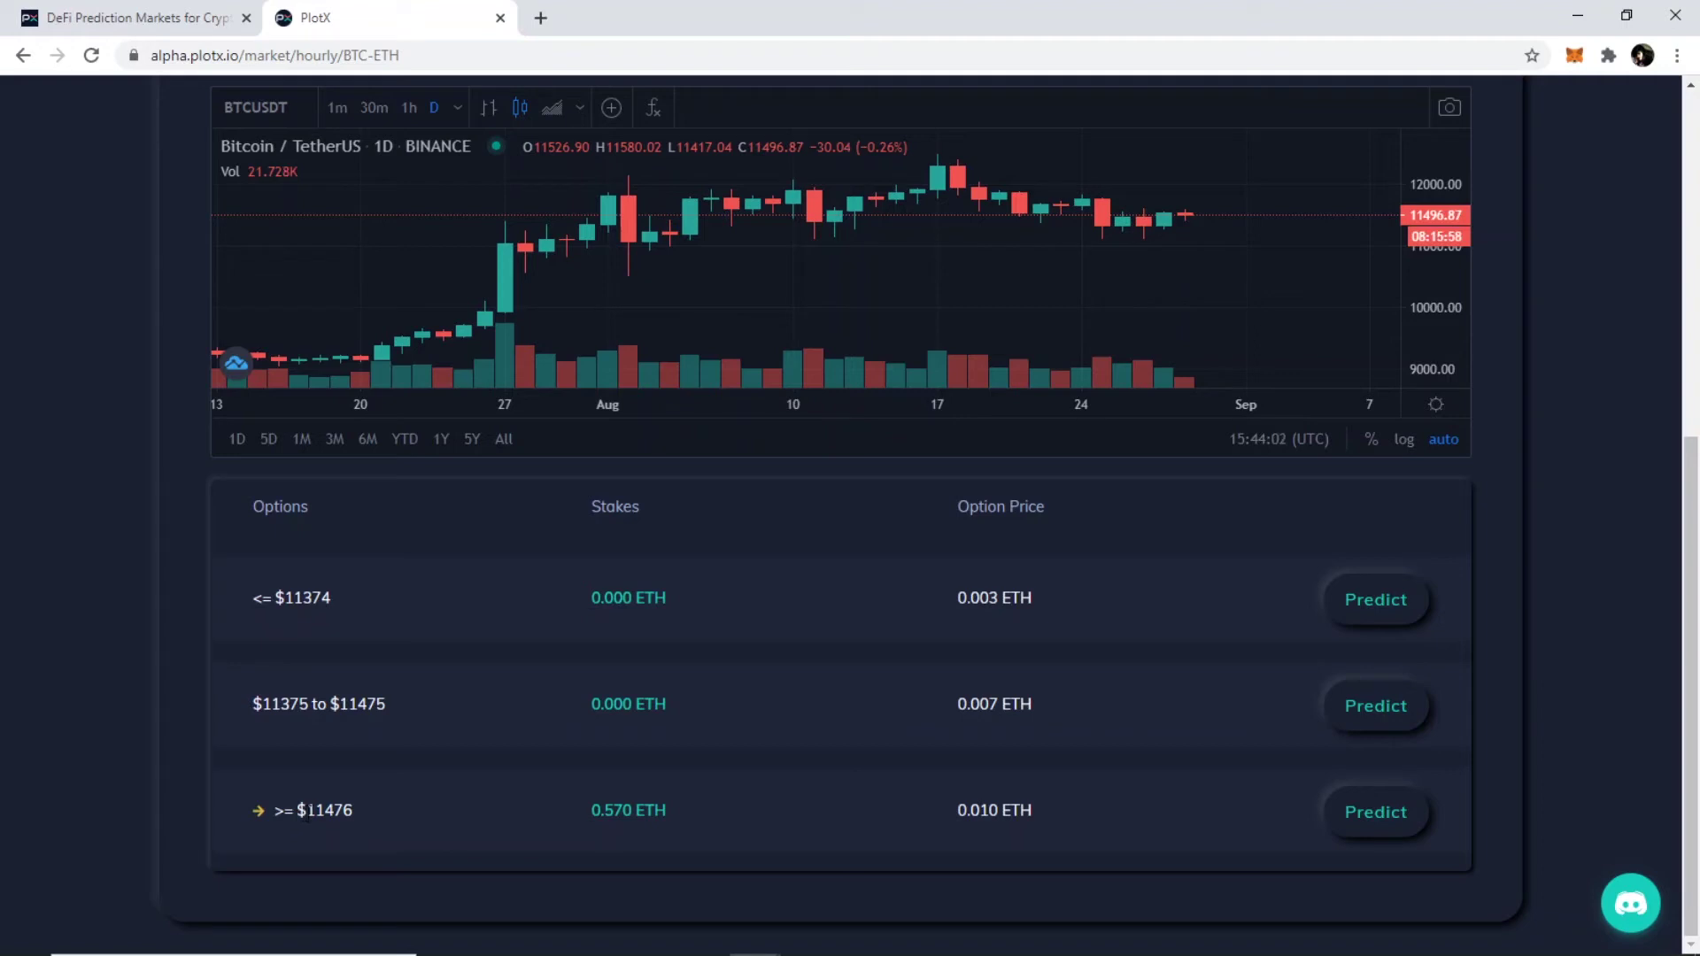
pyautogui.moveTo(306, 815); pyautogui.dragTo(344, 813)
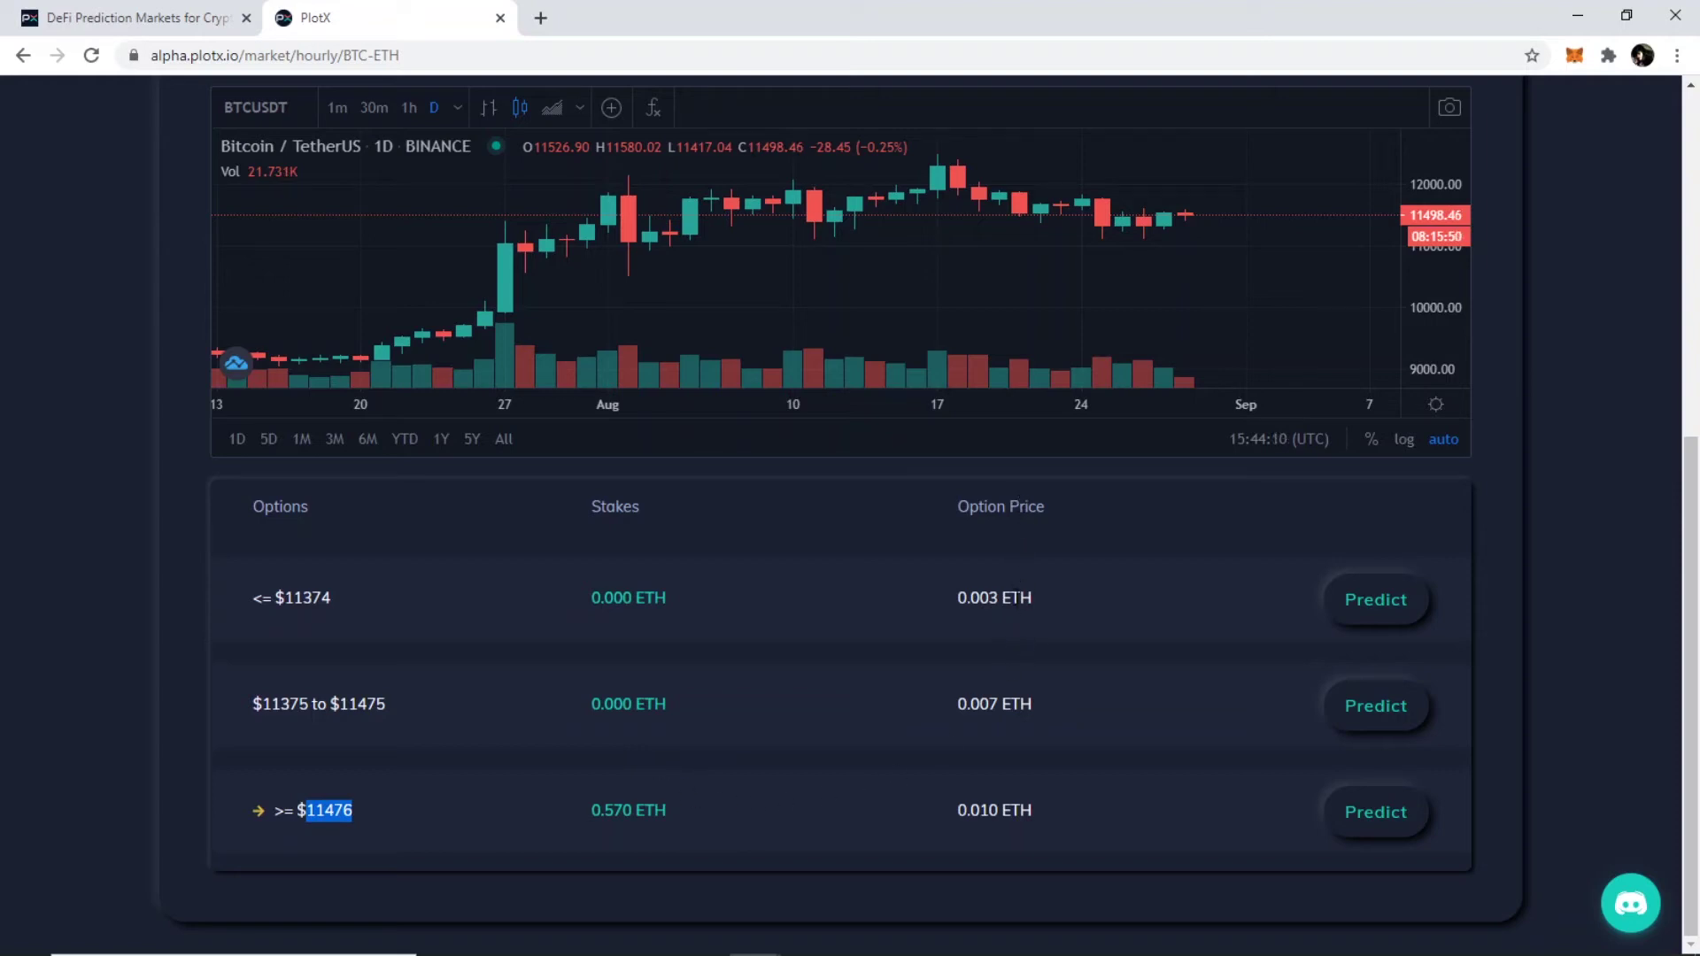
pyautogui.click(900, 738)
pyautogui.moveTo(253, 811); pyautogui.dragTo(356, 811)
pyautogui.click(363, 815)
# Compare the <= $11374 option with the hourly price chart and review the market's timing and overview figures.
pyautogui.scroll(3, 912, 773)
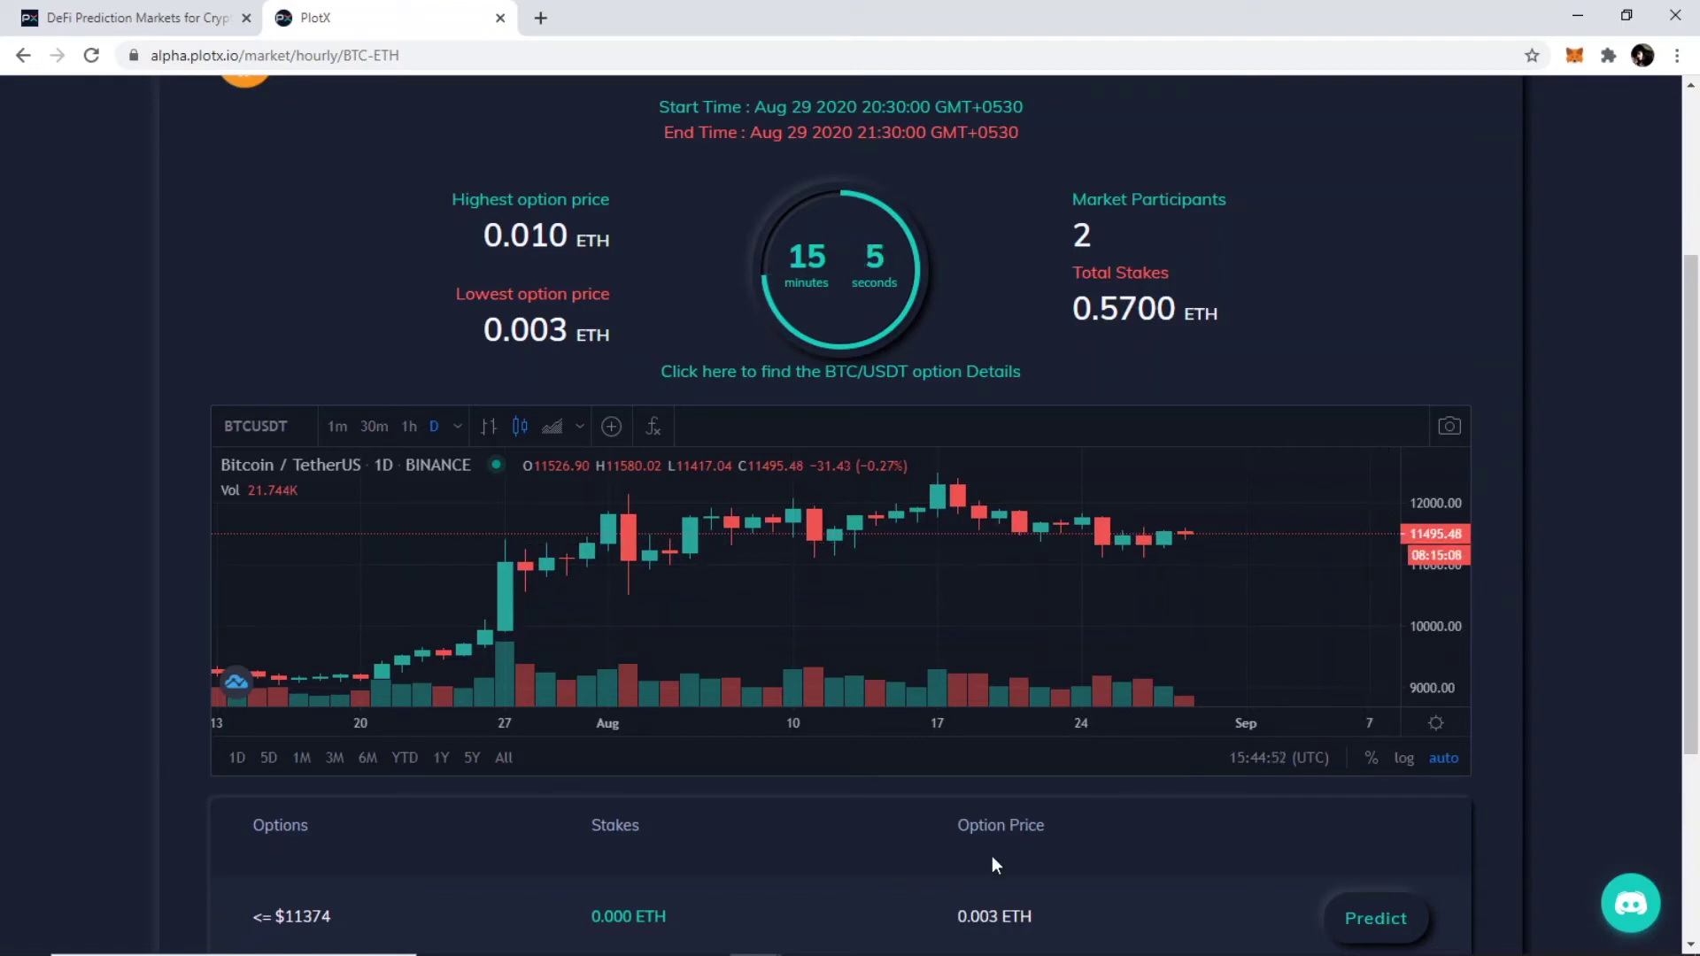
pyautogui.scroll(-3, 992, 856)
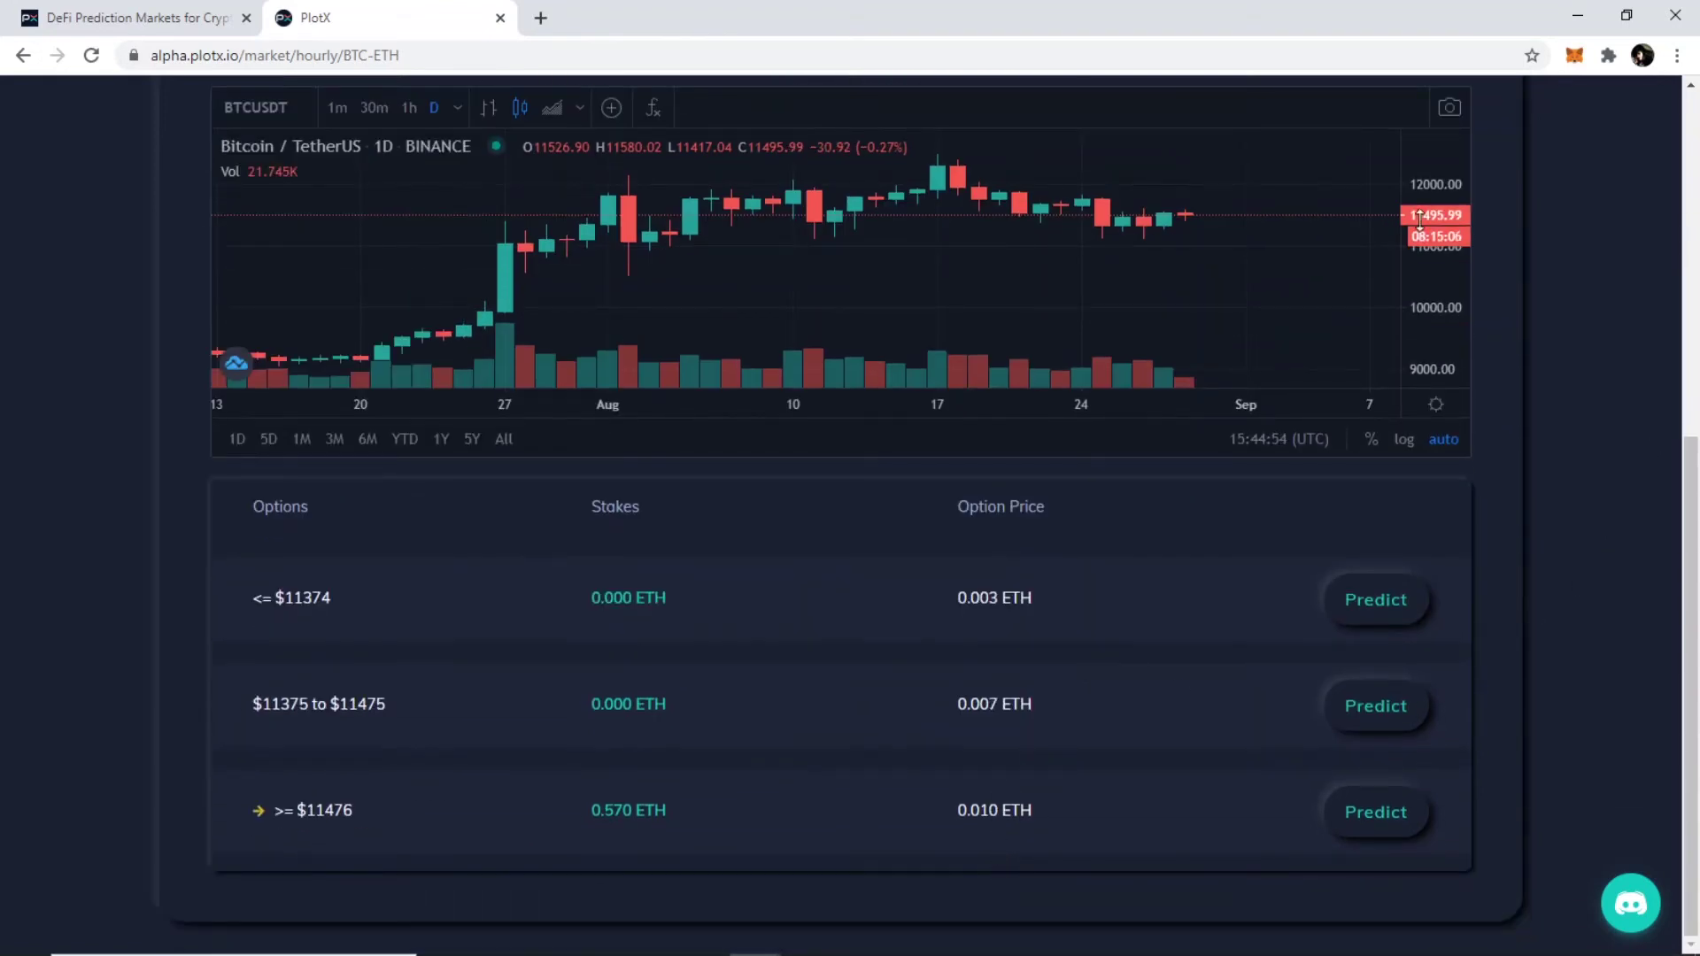
pyautogui.moveTo(338, 602); pyautogui.dragTo(243, 603)
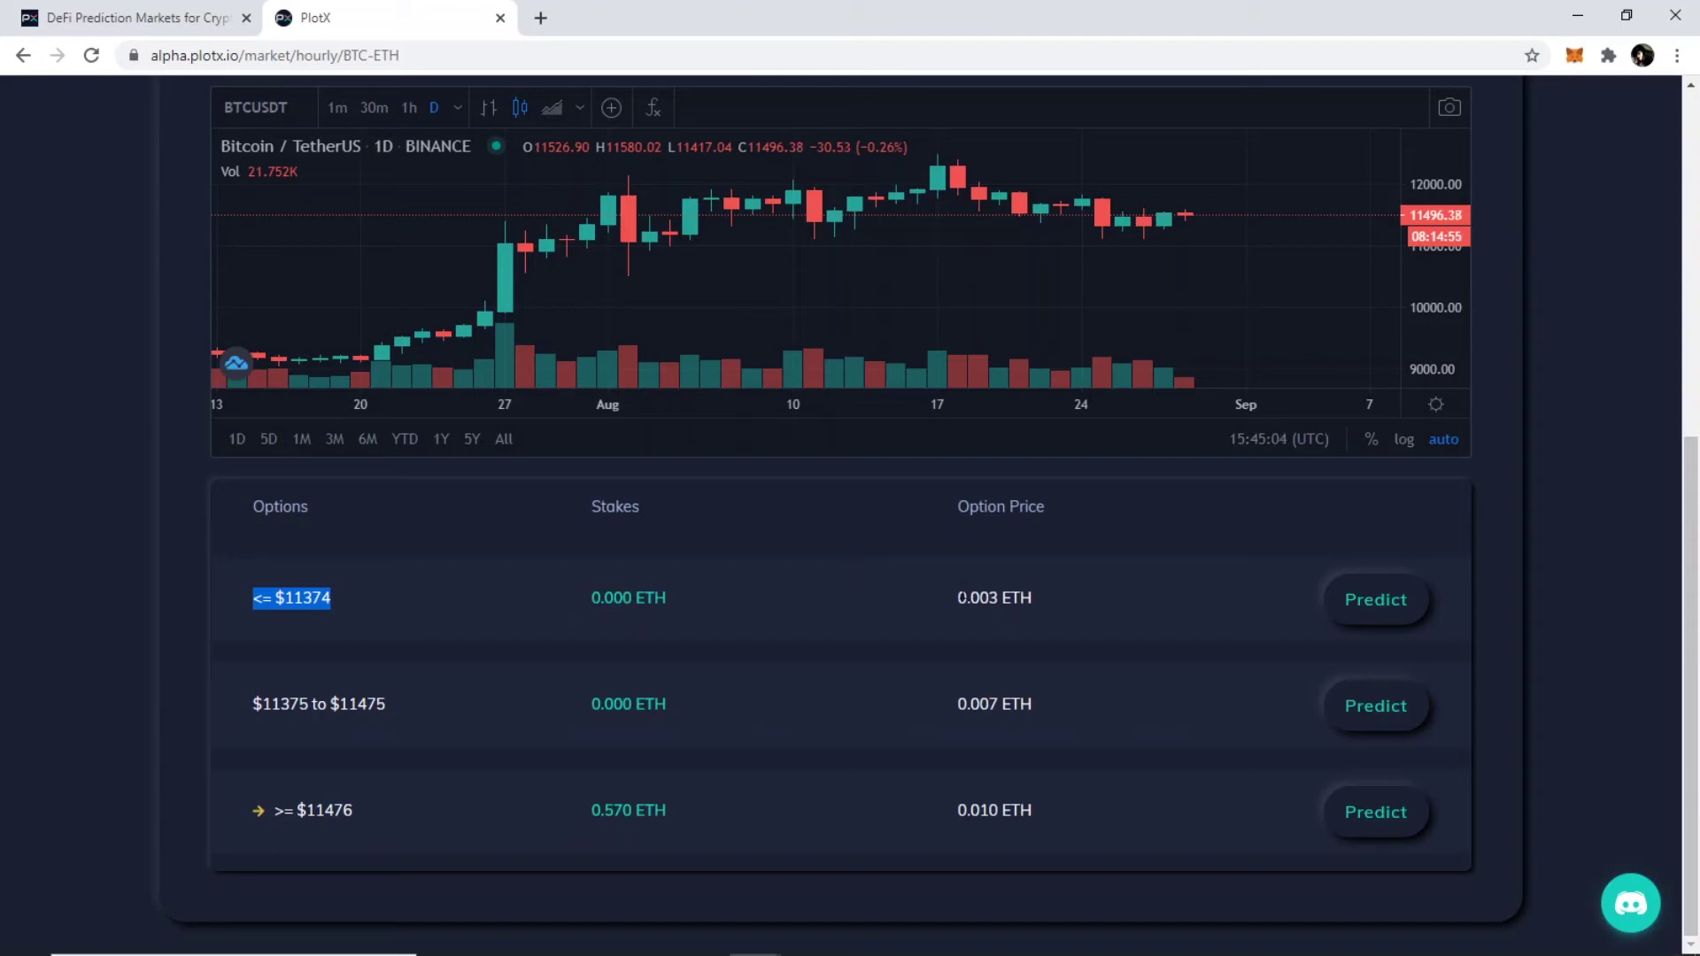
pyautogui.click(965, 639)
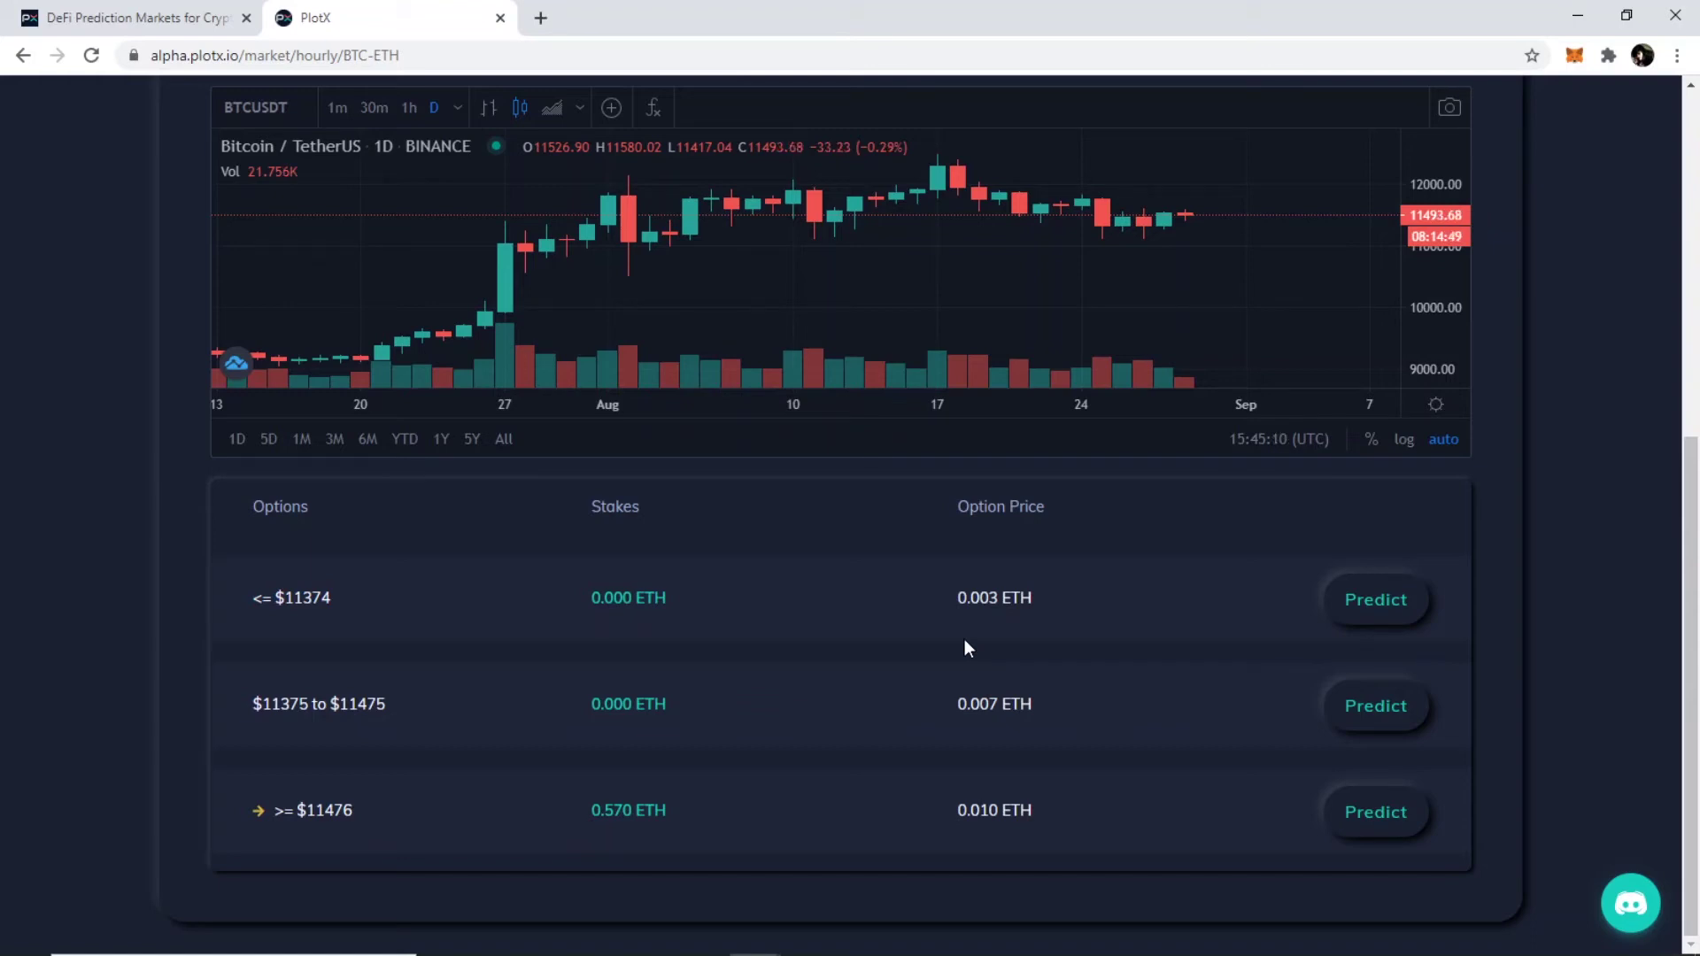
pyautogui.scroll(2, 964, 640)
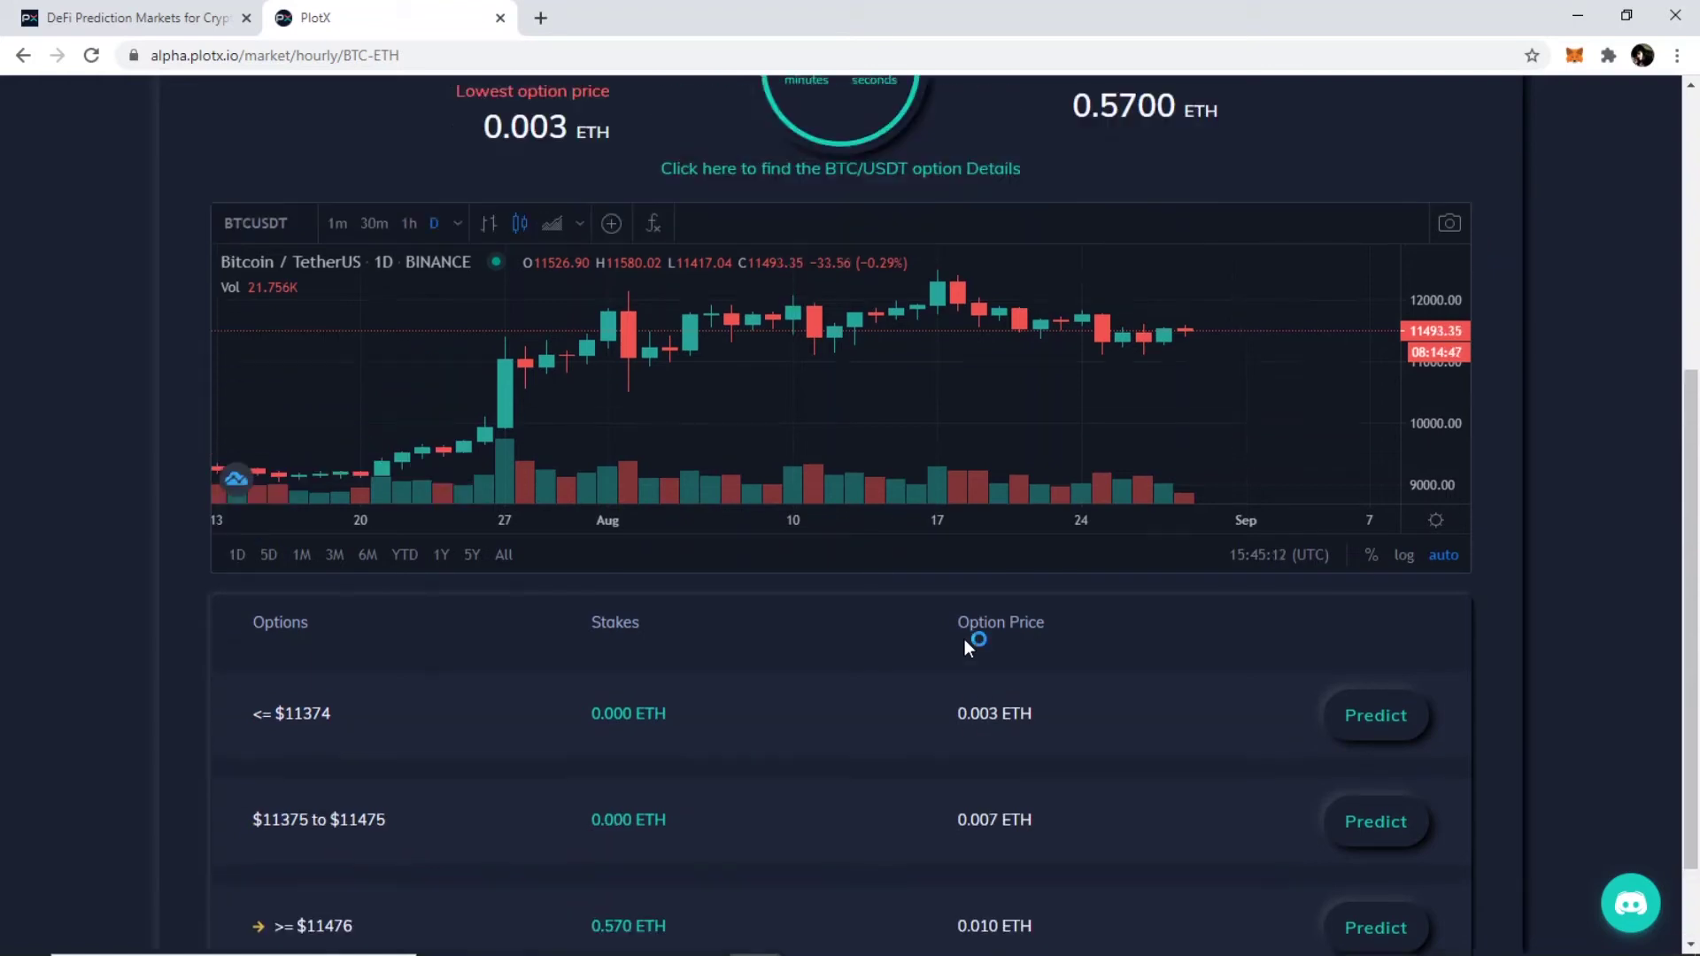
pyautogui.scroll(-2, 1080, 756)
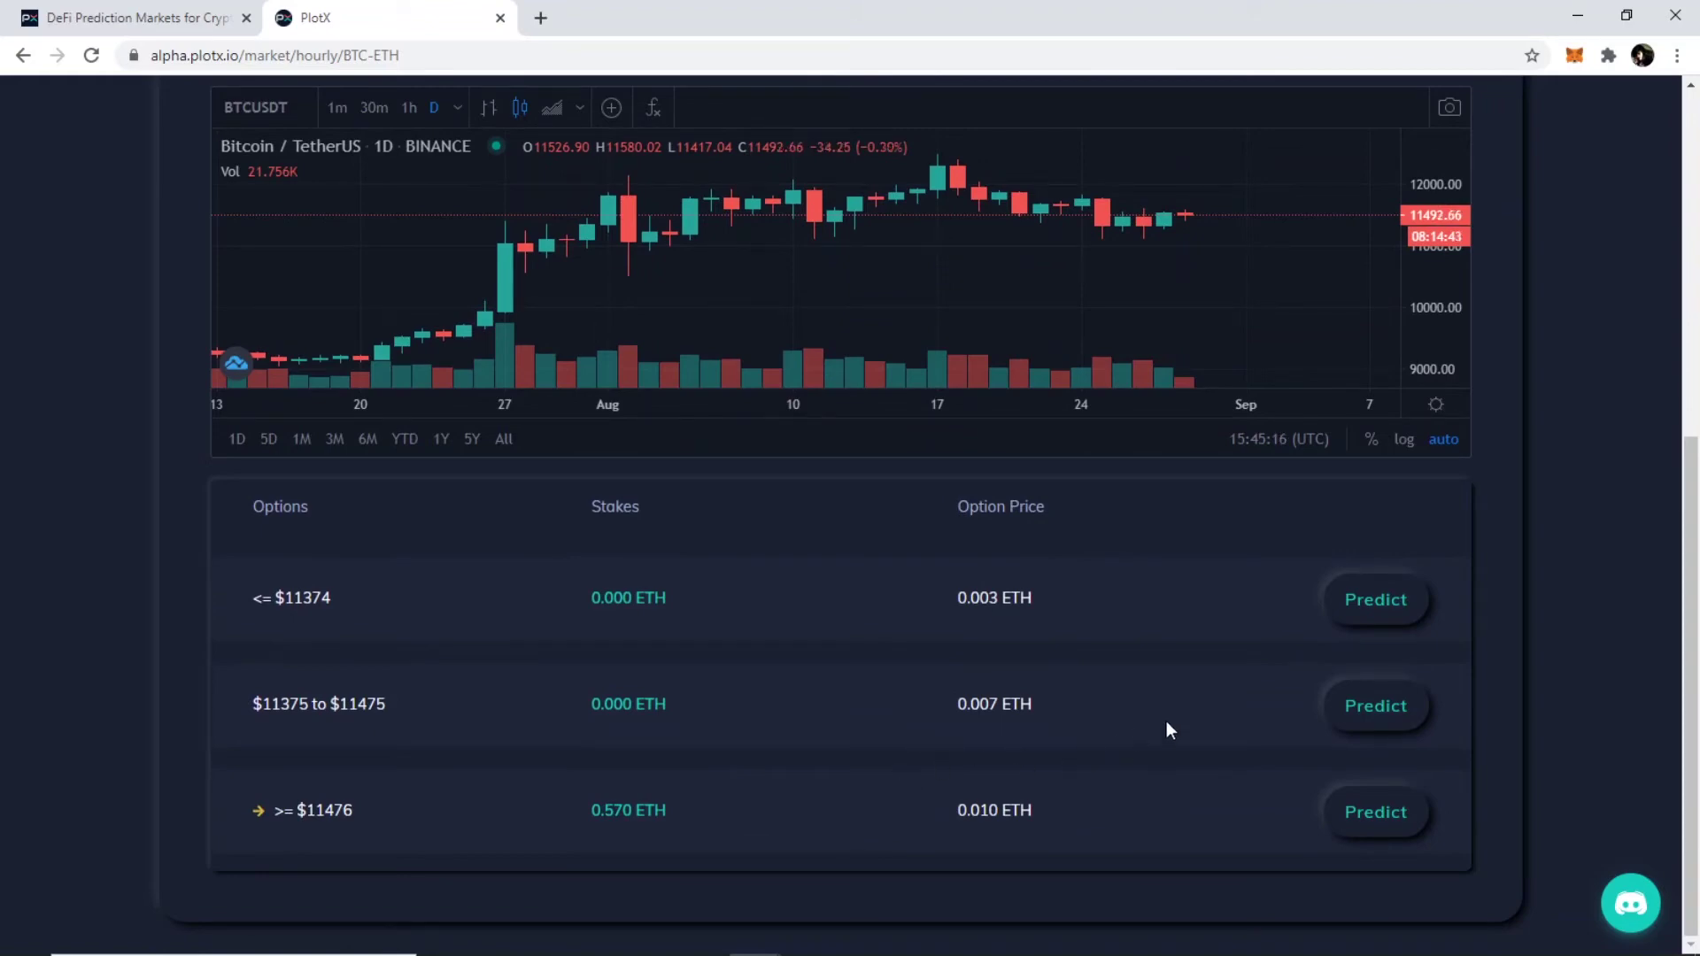
pyautogui.scroll(6, 894, 650)
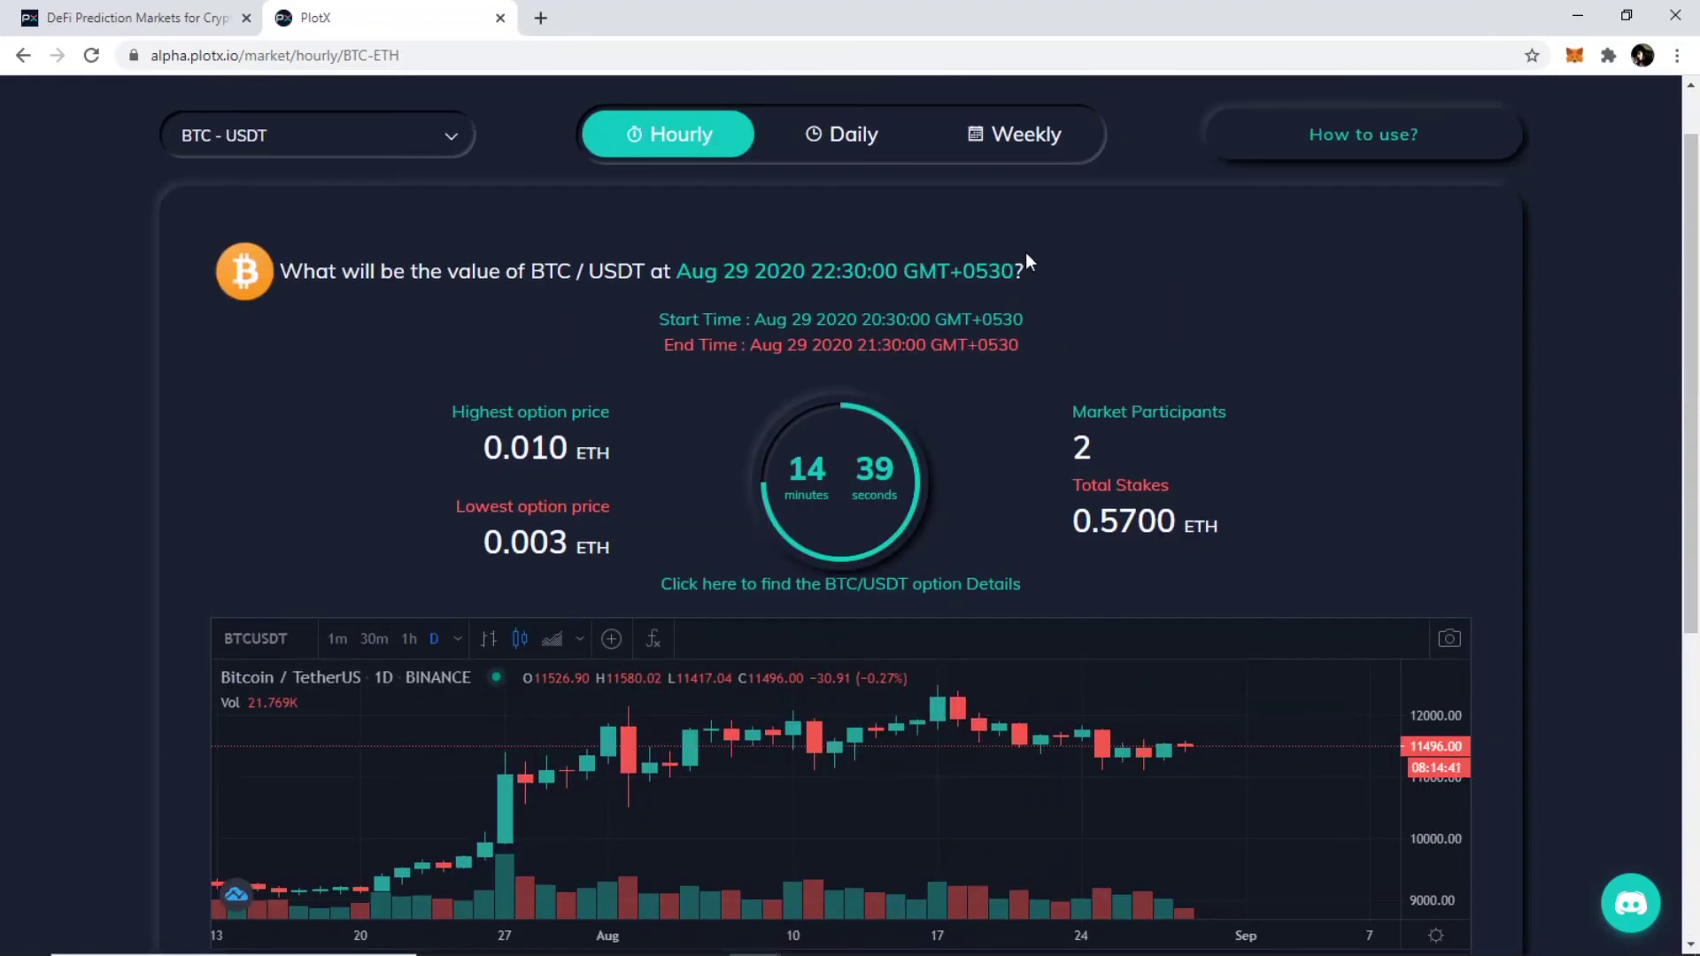
# Start a prediction on the hourly <= $11374 option with 0.001 ETH to pay and a leverage of 5.
pyautogui.scroll(-6, 974, 531)
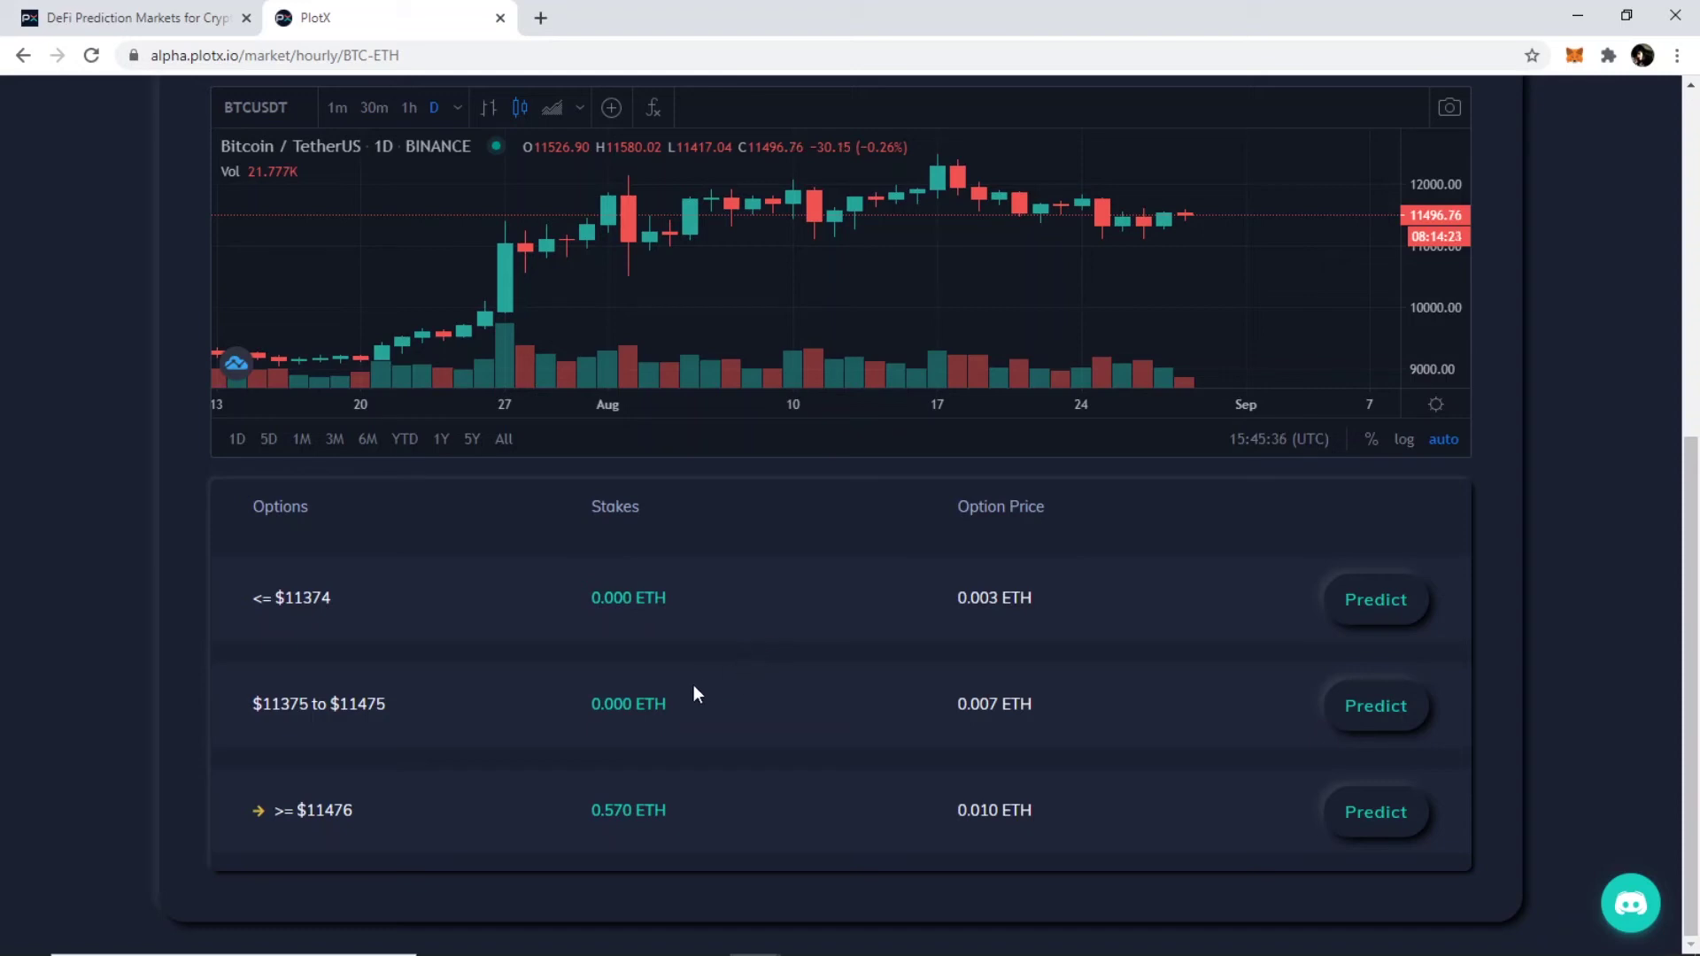
pyautogui.click(1377, 607)
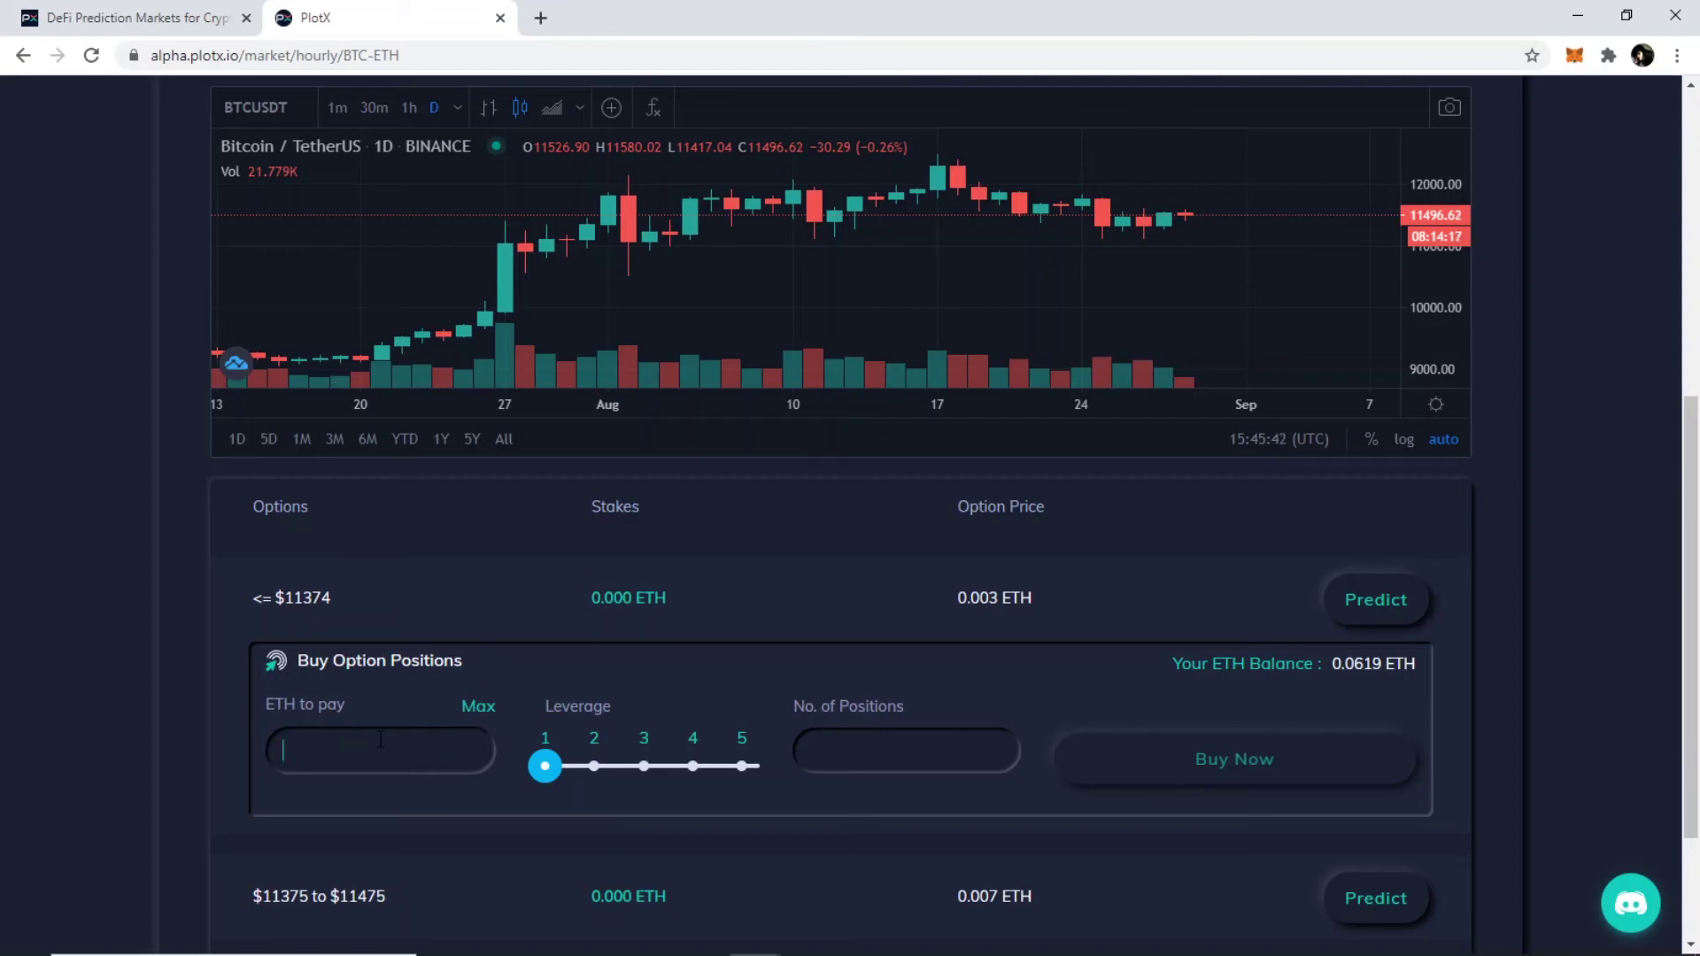
pyautogui.write('0.001')
pyautogui.click(738, 767)
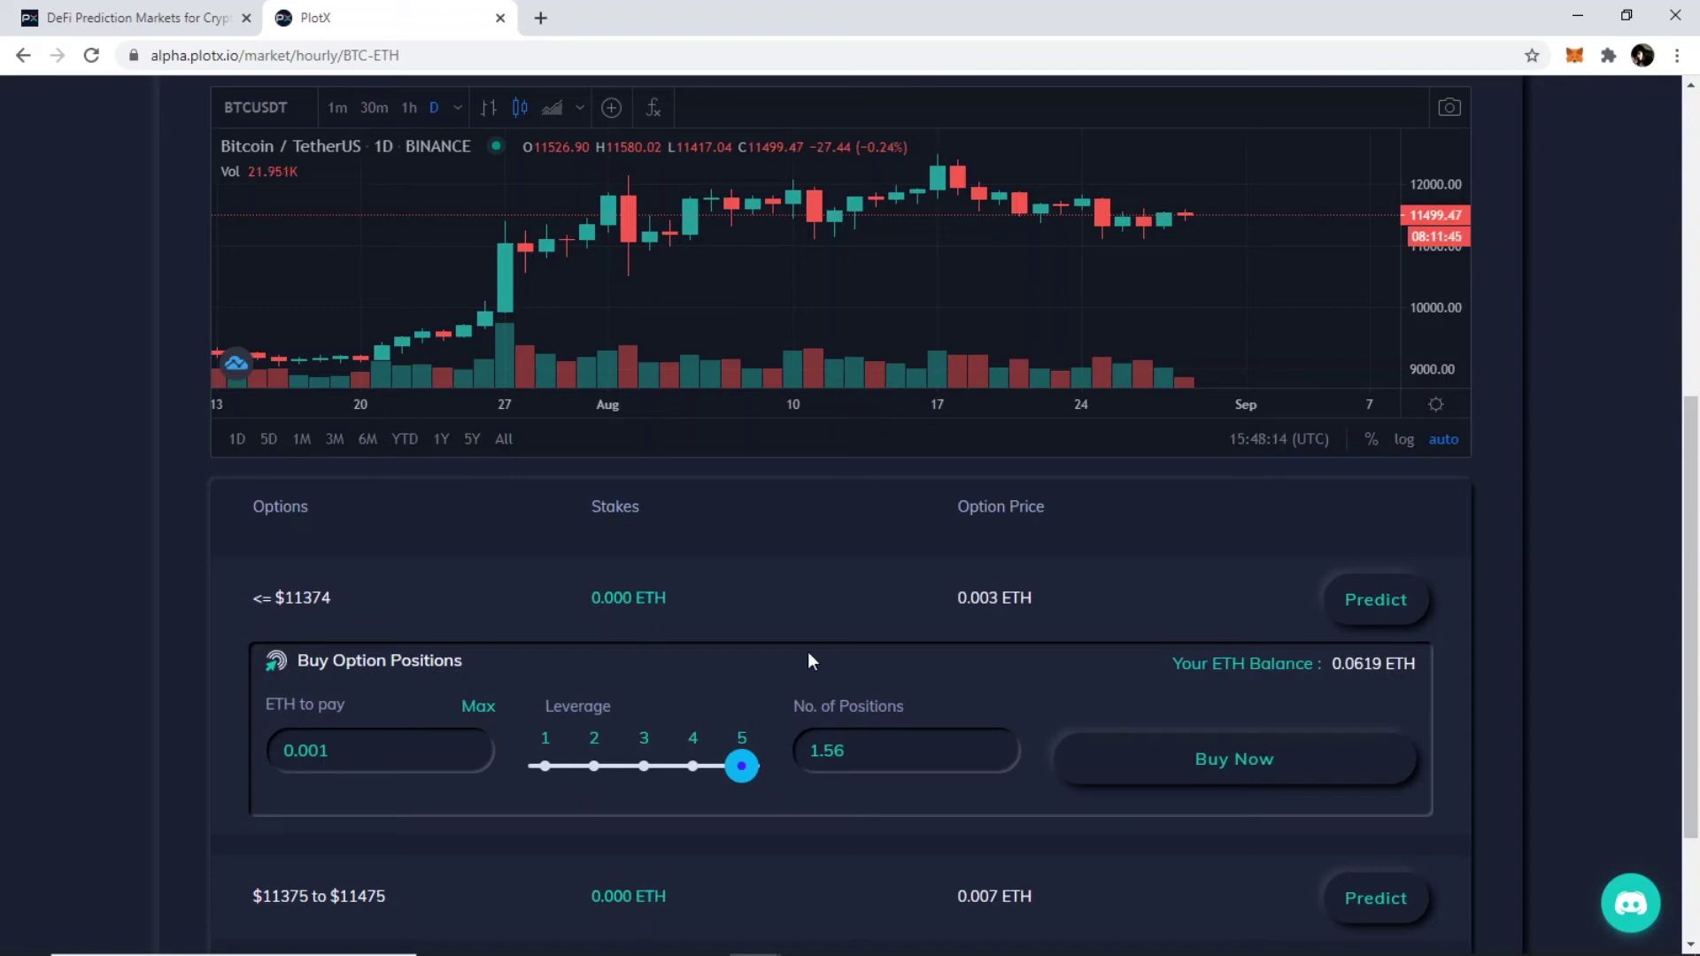
# Set the ETH to pay for the <= $11374 option to 1 and compare it with the available ETH balance.
pyautogui.doubleClick(305, 751)
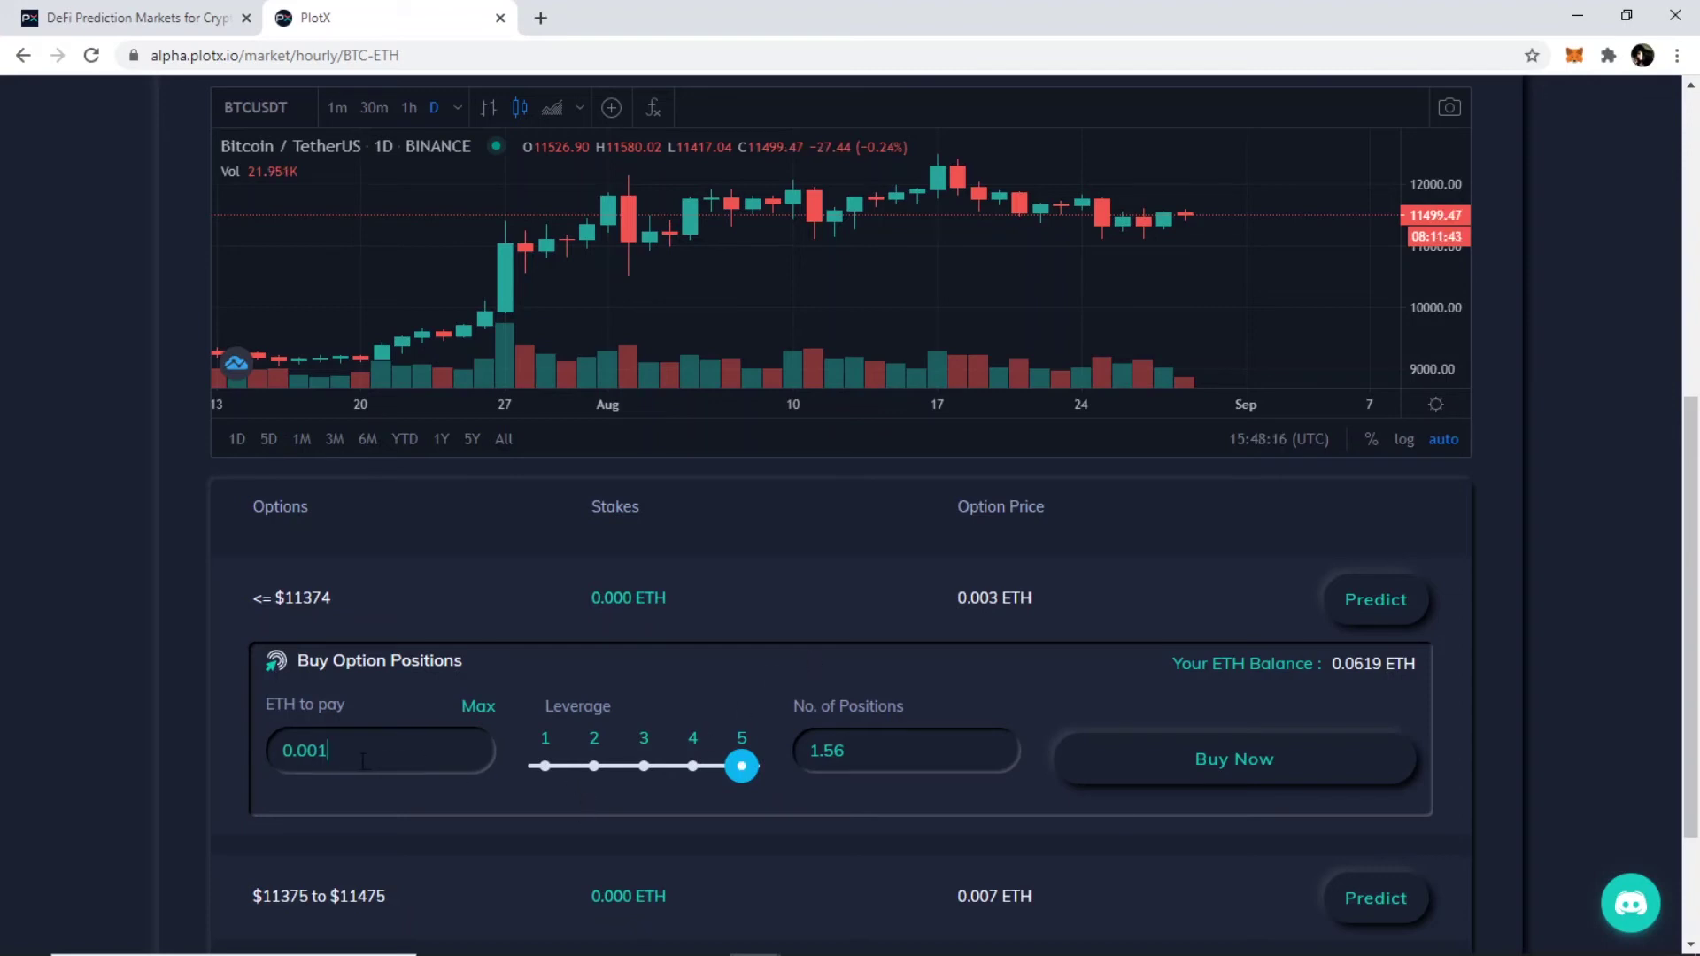
pyautogui.write('1')
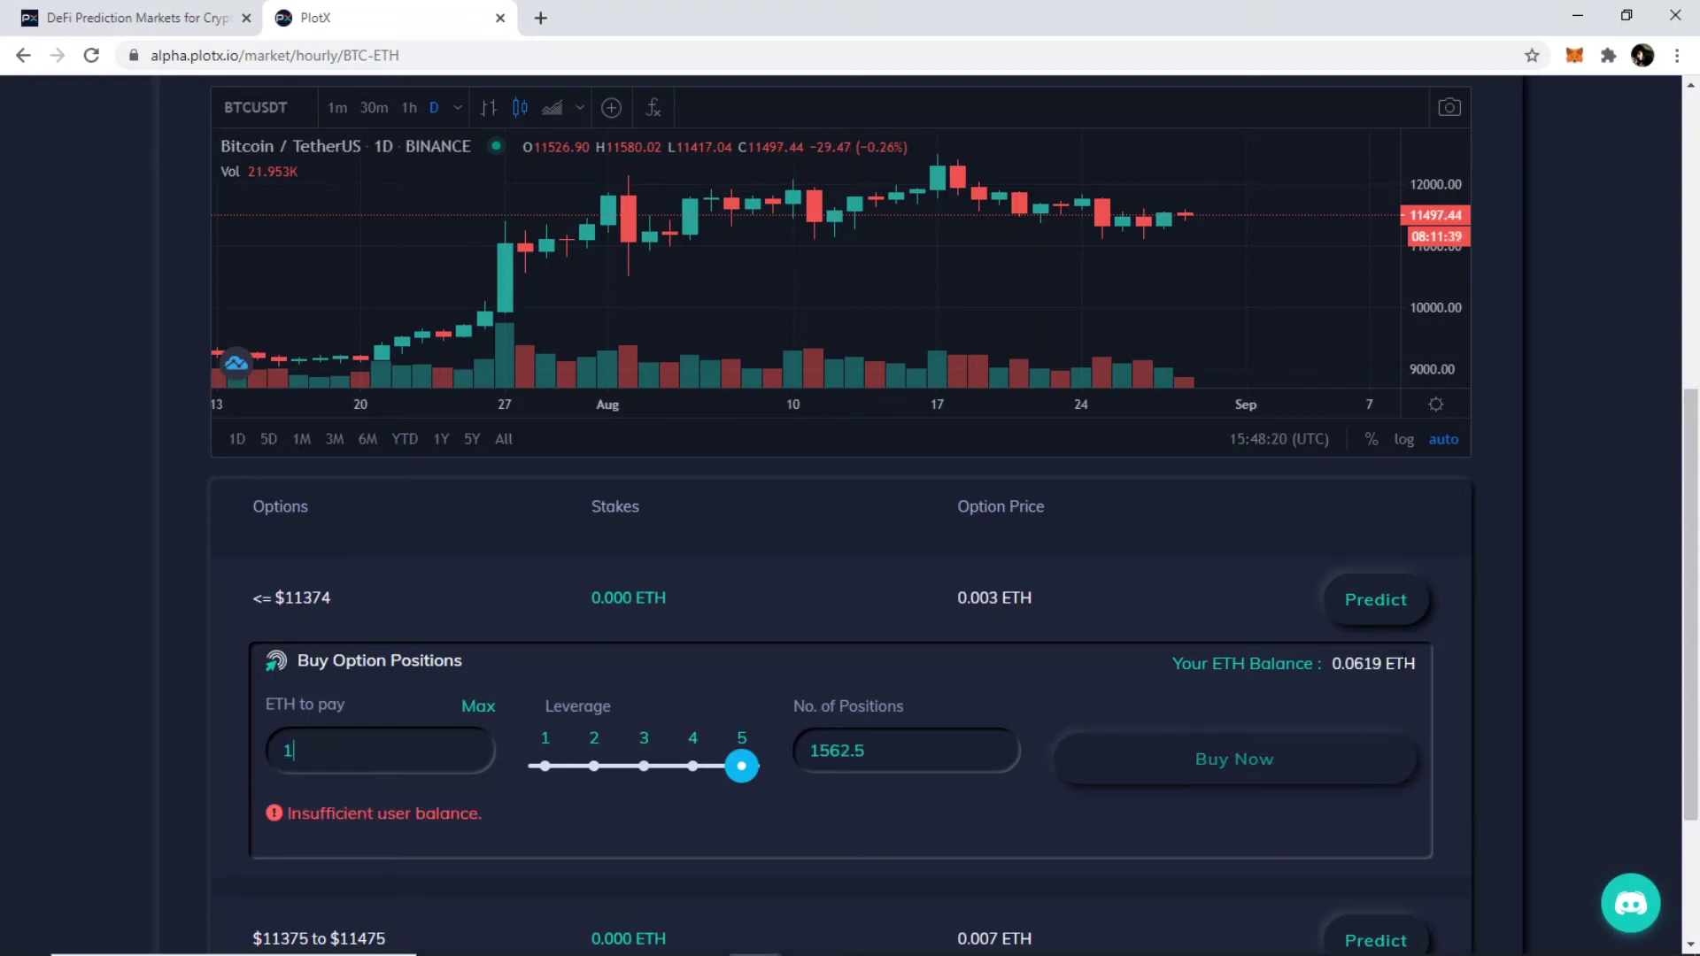
pyautogui.moveTo(1419, 667); pyautogui.dragTo(1320, 675)
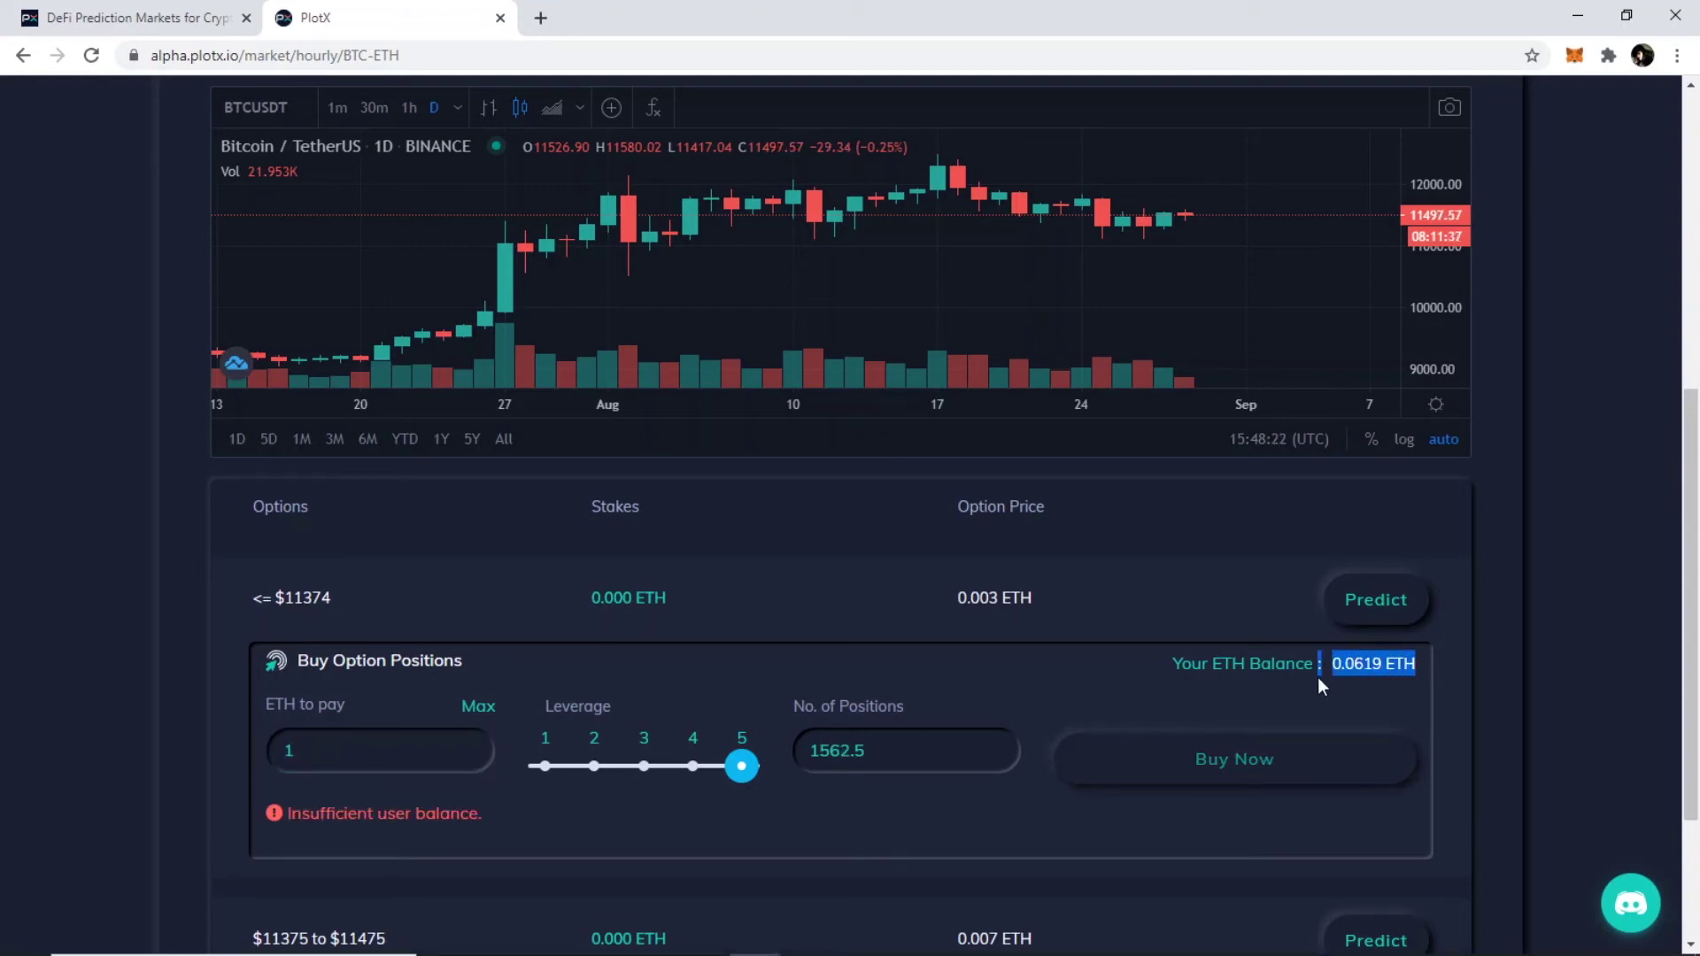
pyautogui.click(337, 759)
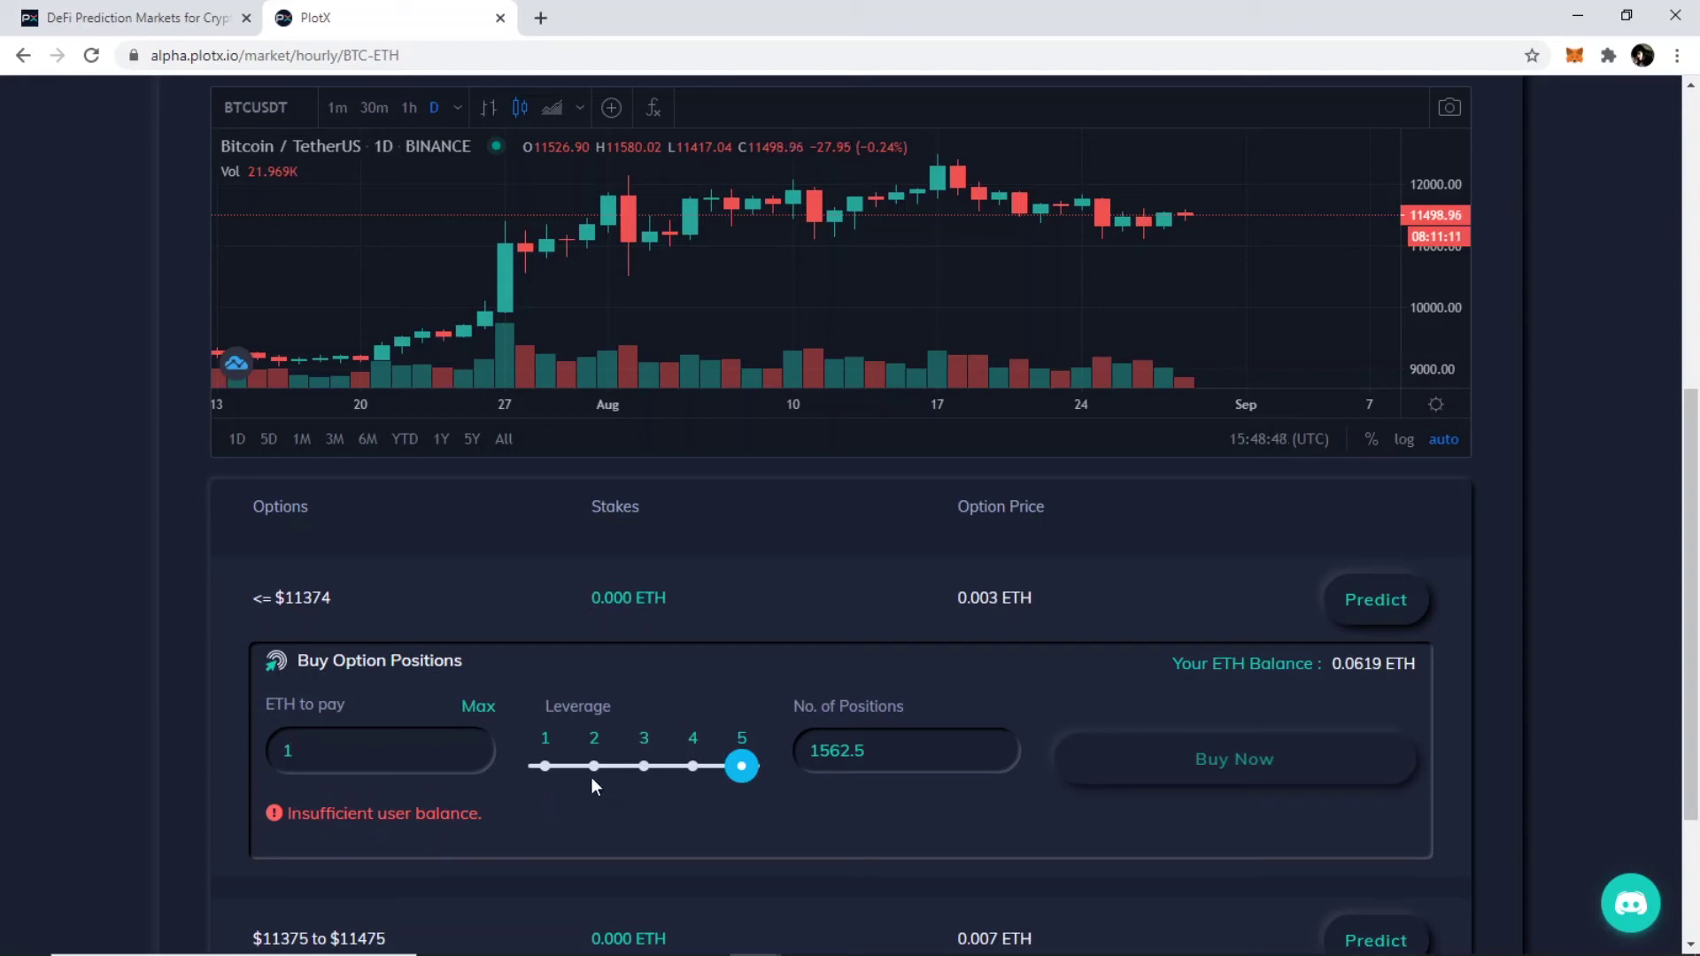
# Try leverages of 1, 5 and 2 on the <= $11374 option to compare the resulting number of positions.
pyautogui.click(546, 768)
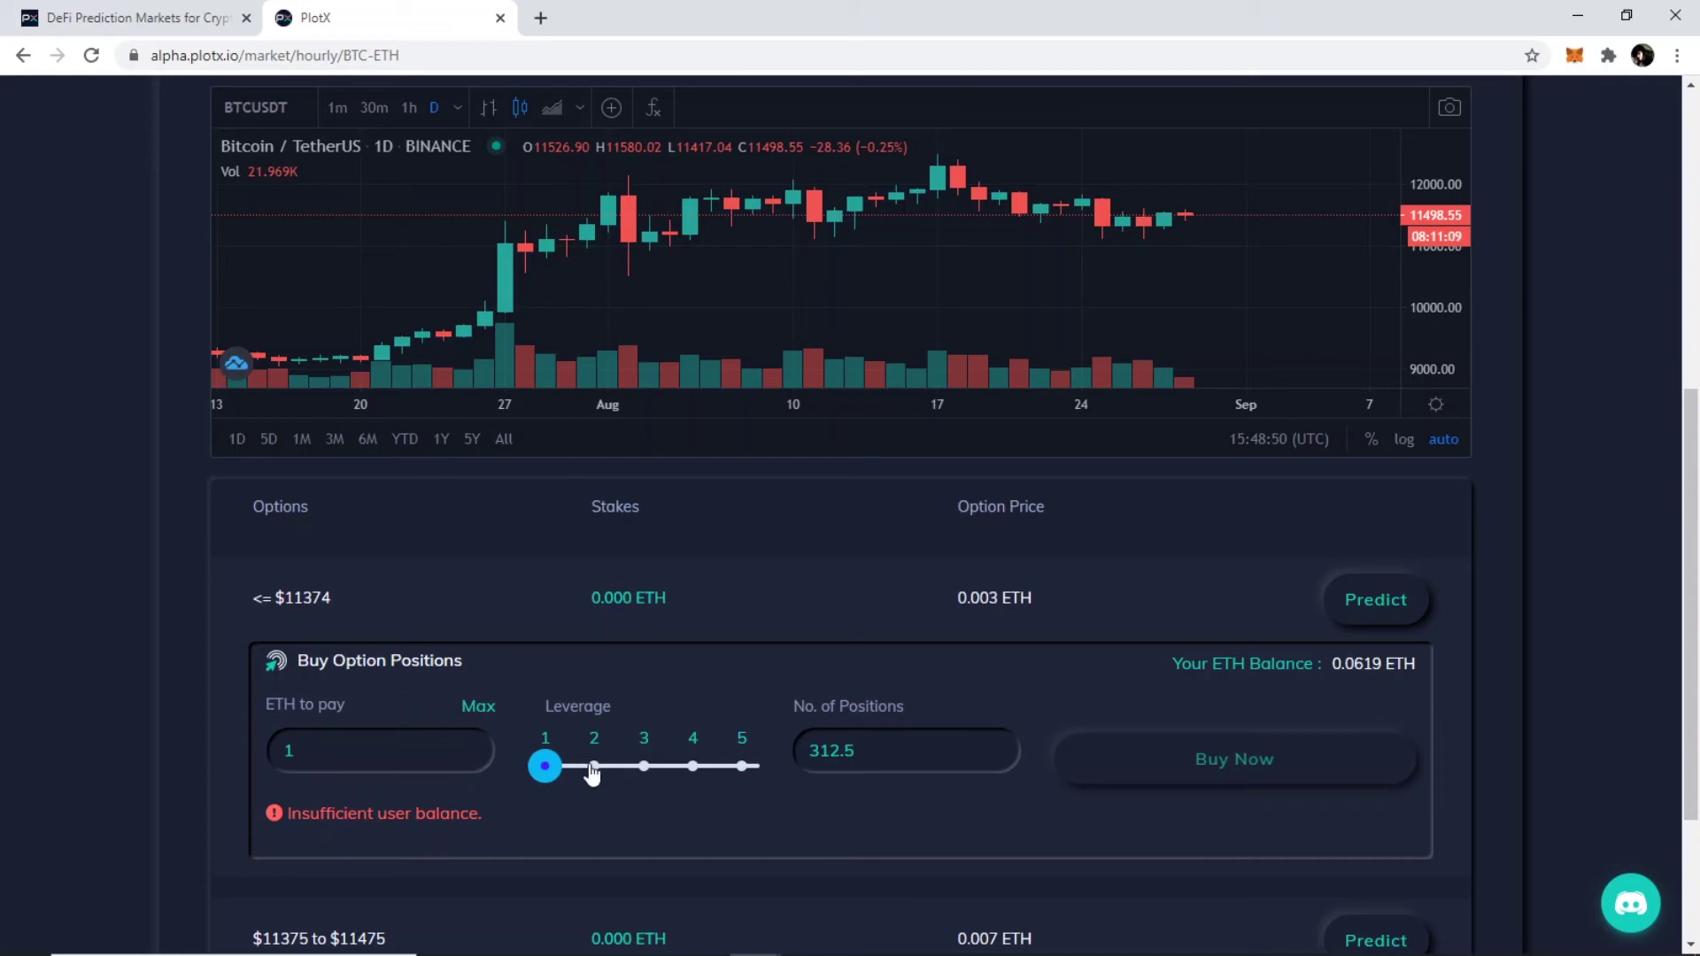
pyautogui.moveTo(592, 773); pyautogui.dragTo(738, 770)
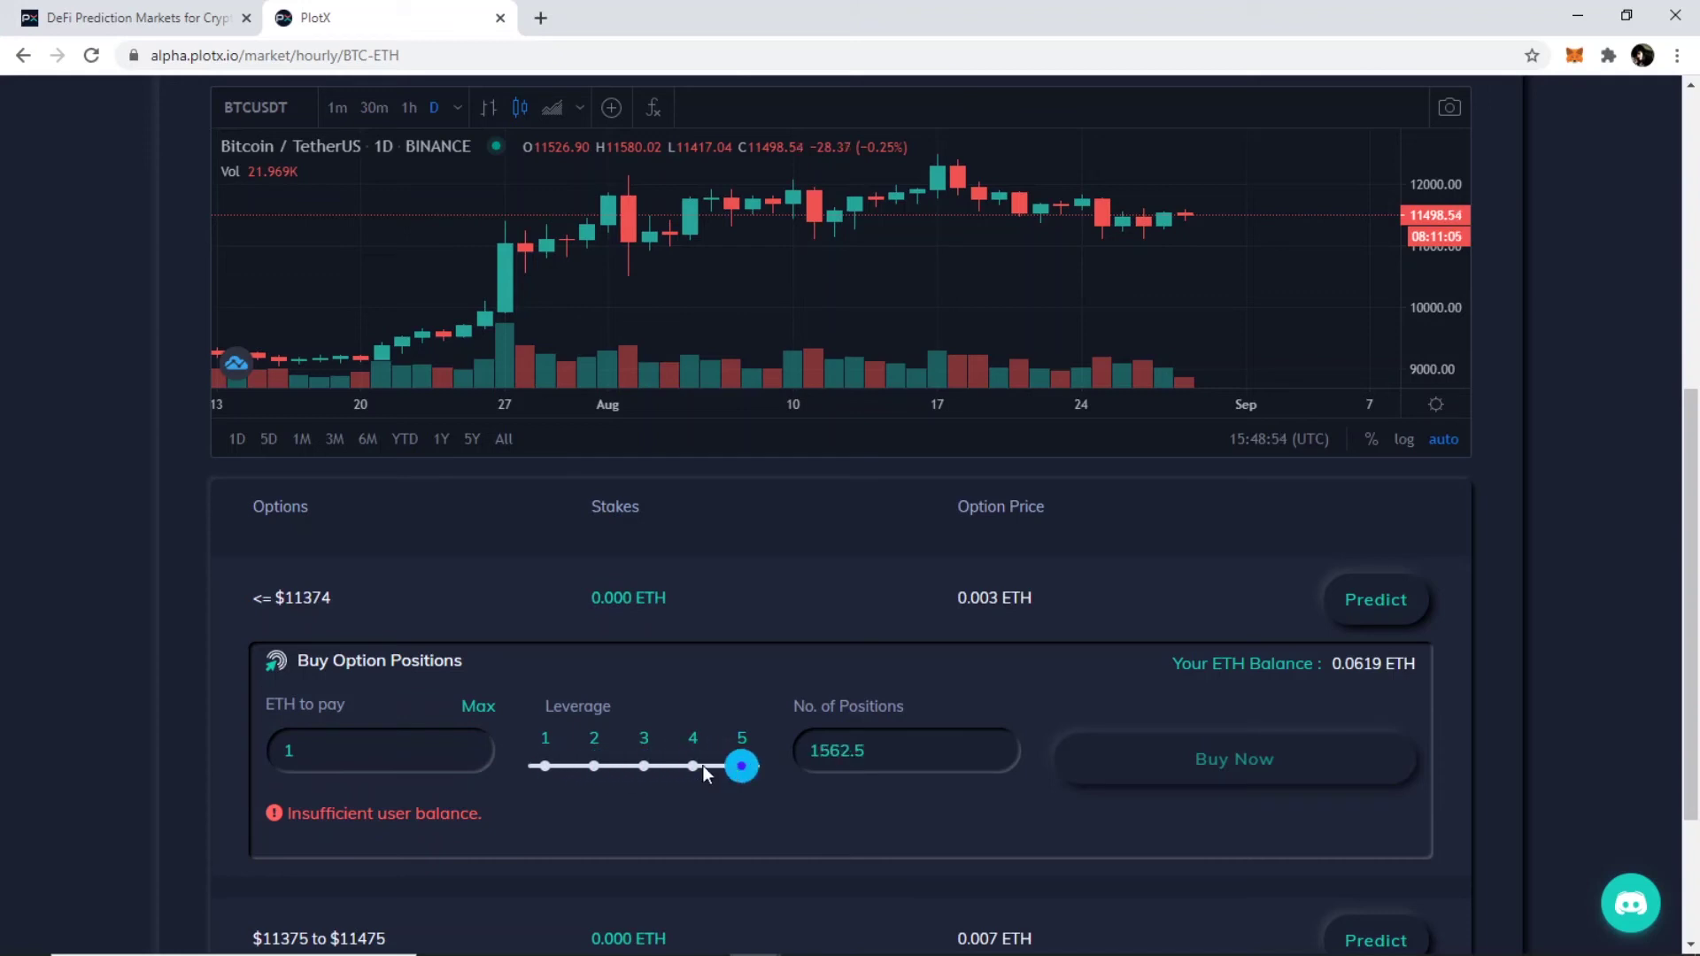
pyautogui.click(545, 763)
pyautogui.moveTo(590, 757); pyautogui.dragTo(744, 772)
pyautogui.click(744, 772)
pyautogui.click(602, 772)
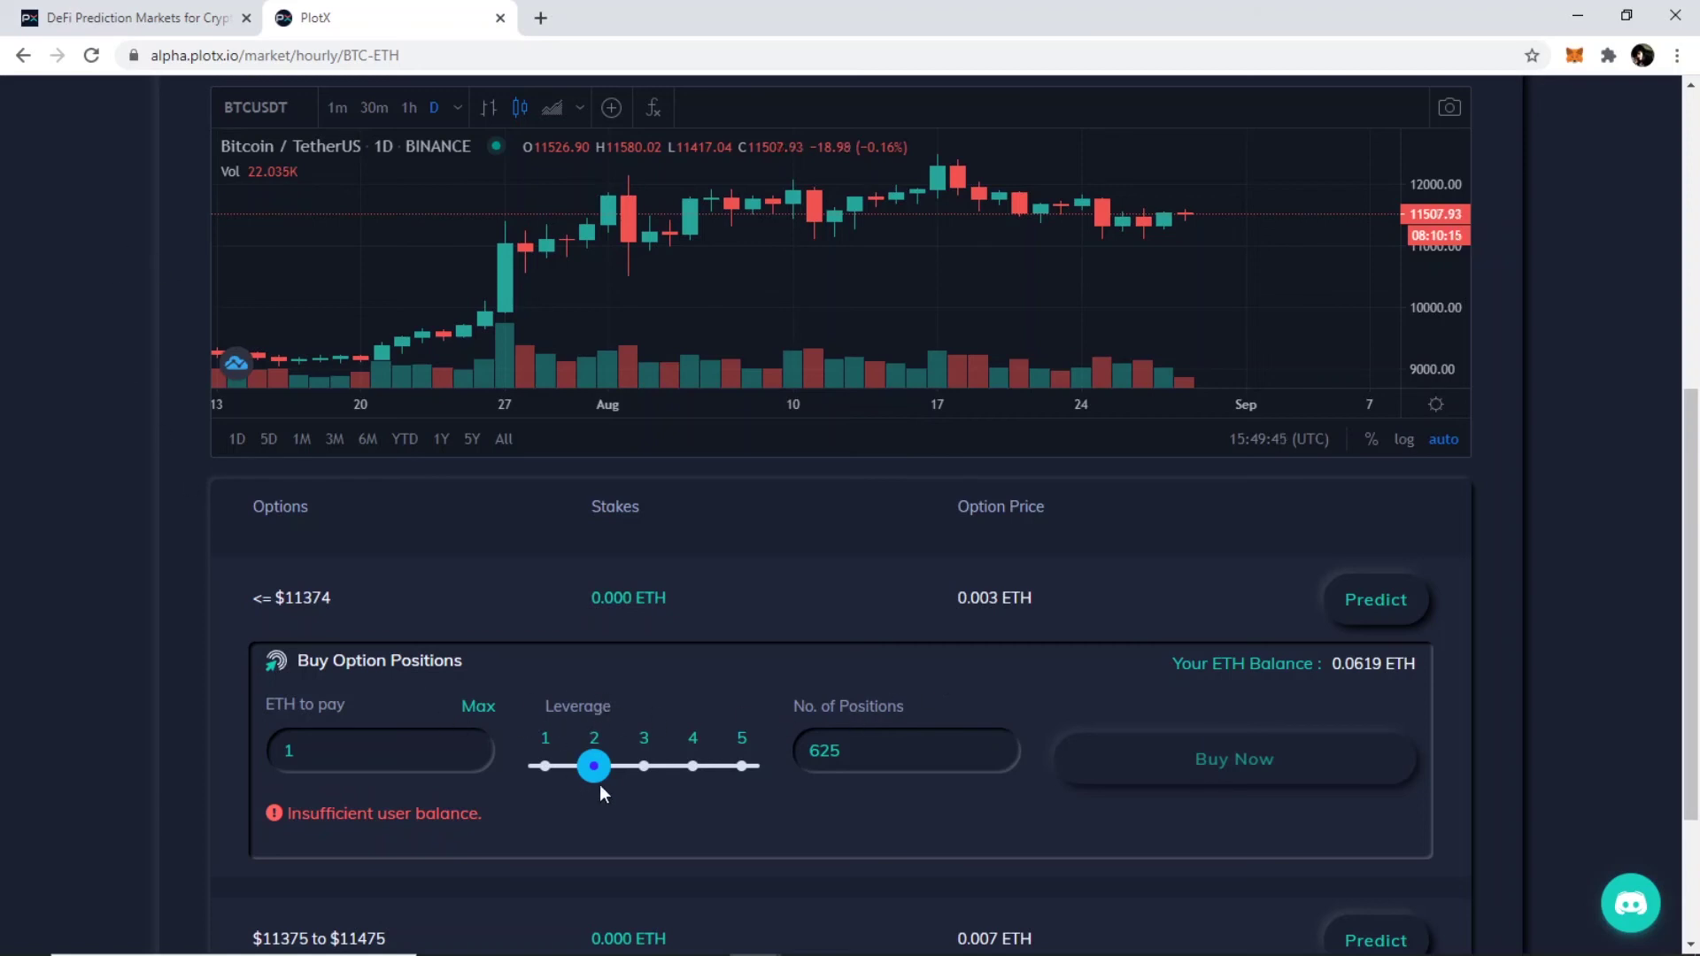
# Set the <= $11374 option's ETH to pay to 0.001 and its leverage to 1.
pyautogui.click(370, 739)
pyautogui.press('BackSpace')
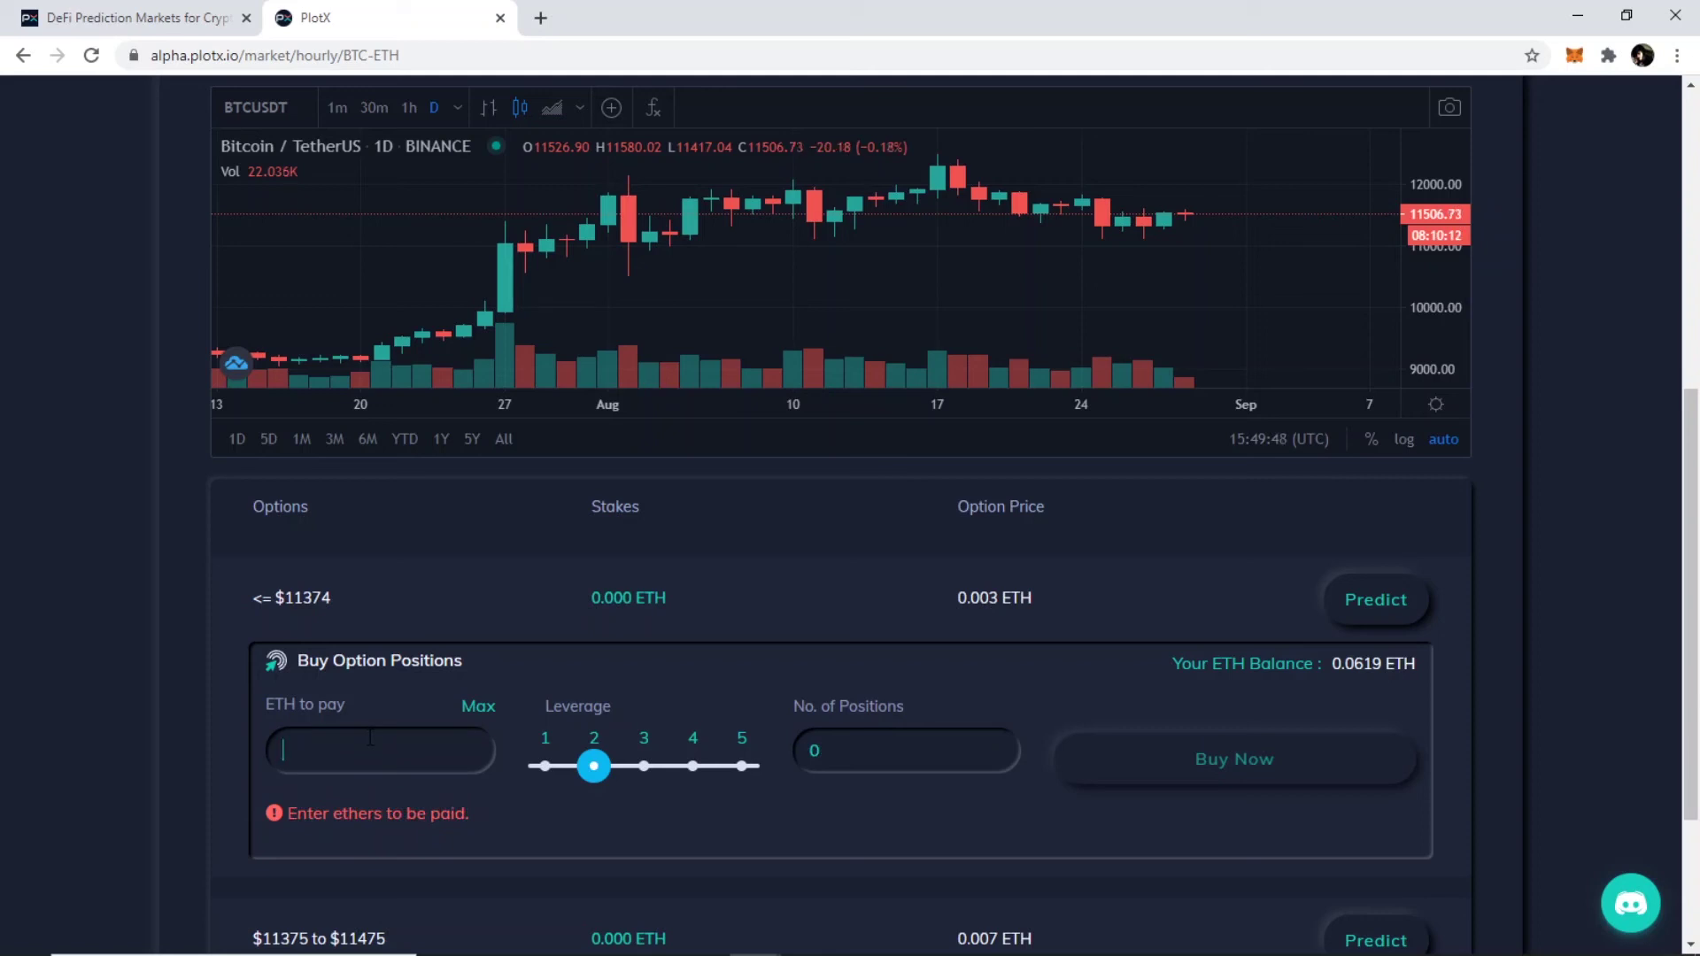
pyautogui.write('0.00')
pyautogui.write('1')
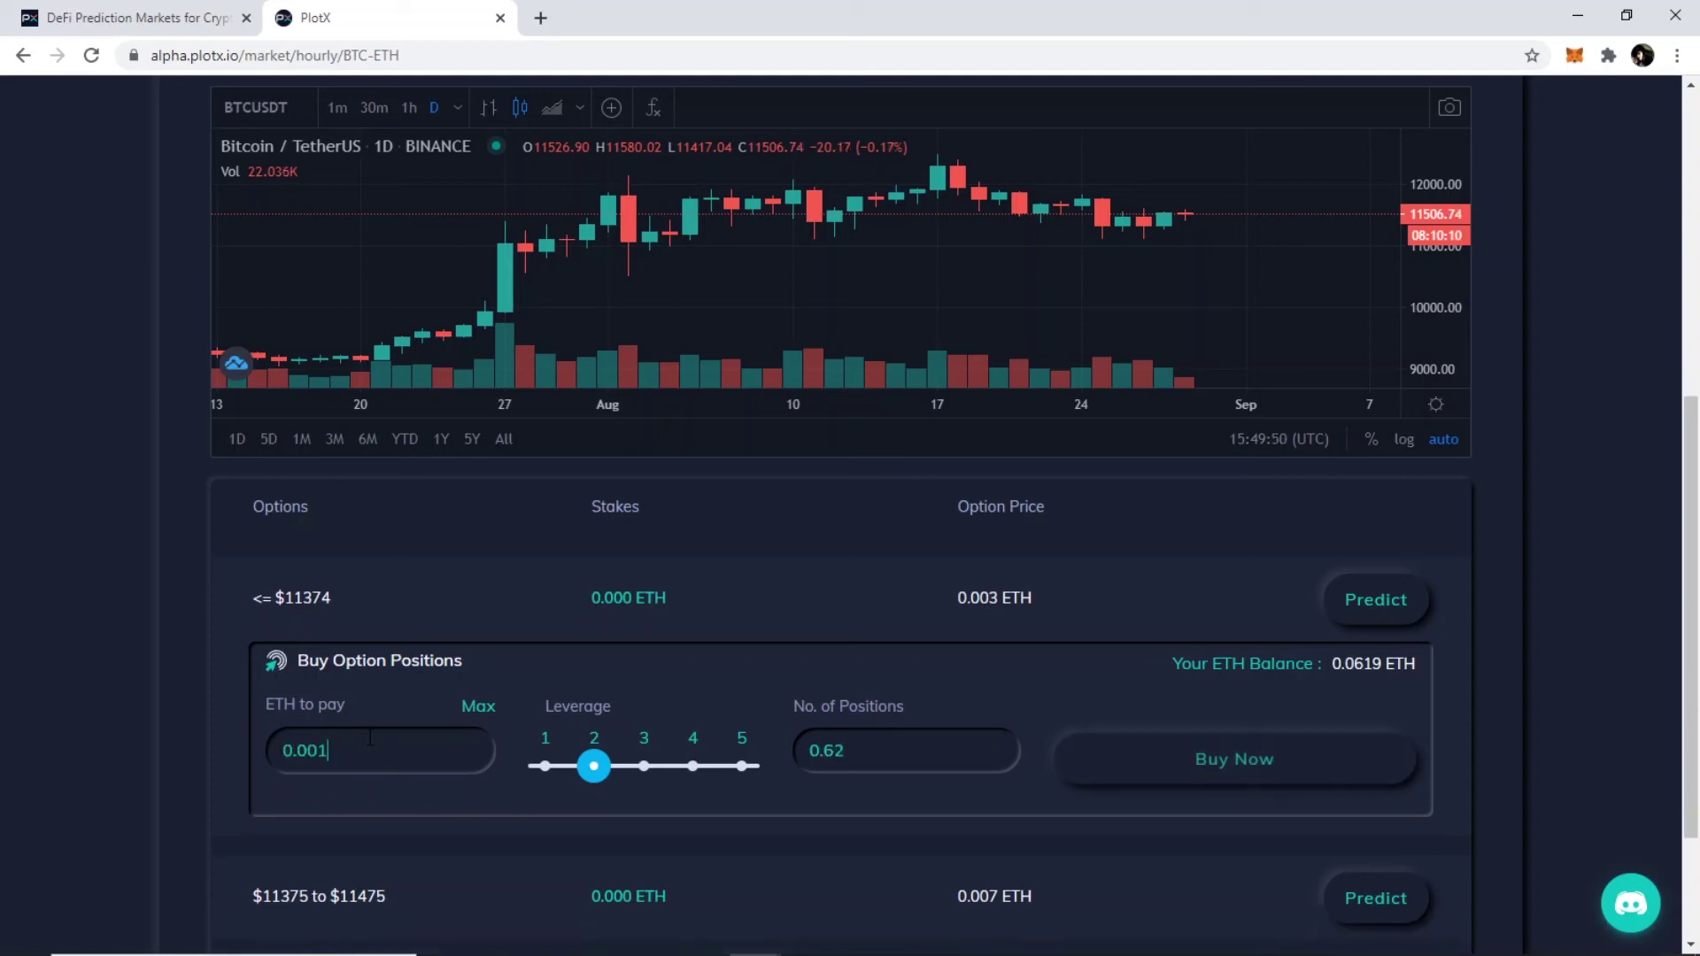
pyautogui.click(539, 761)
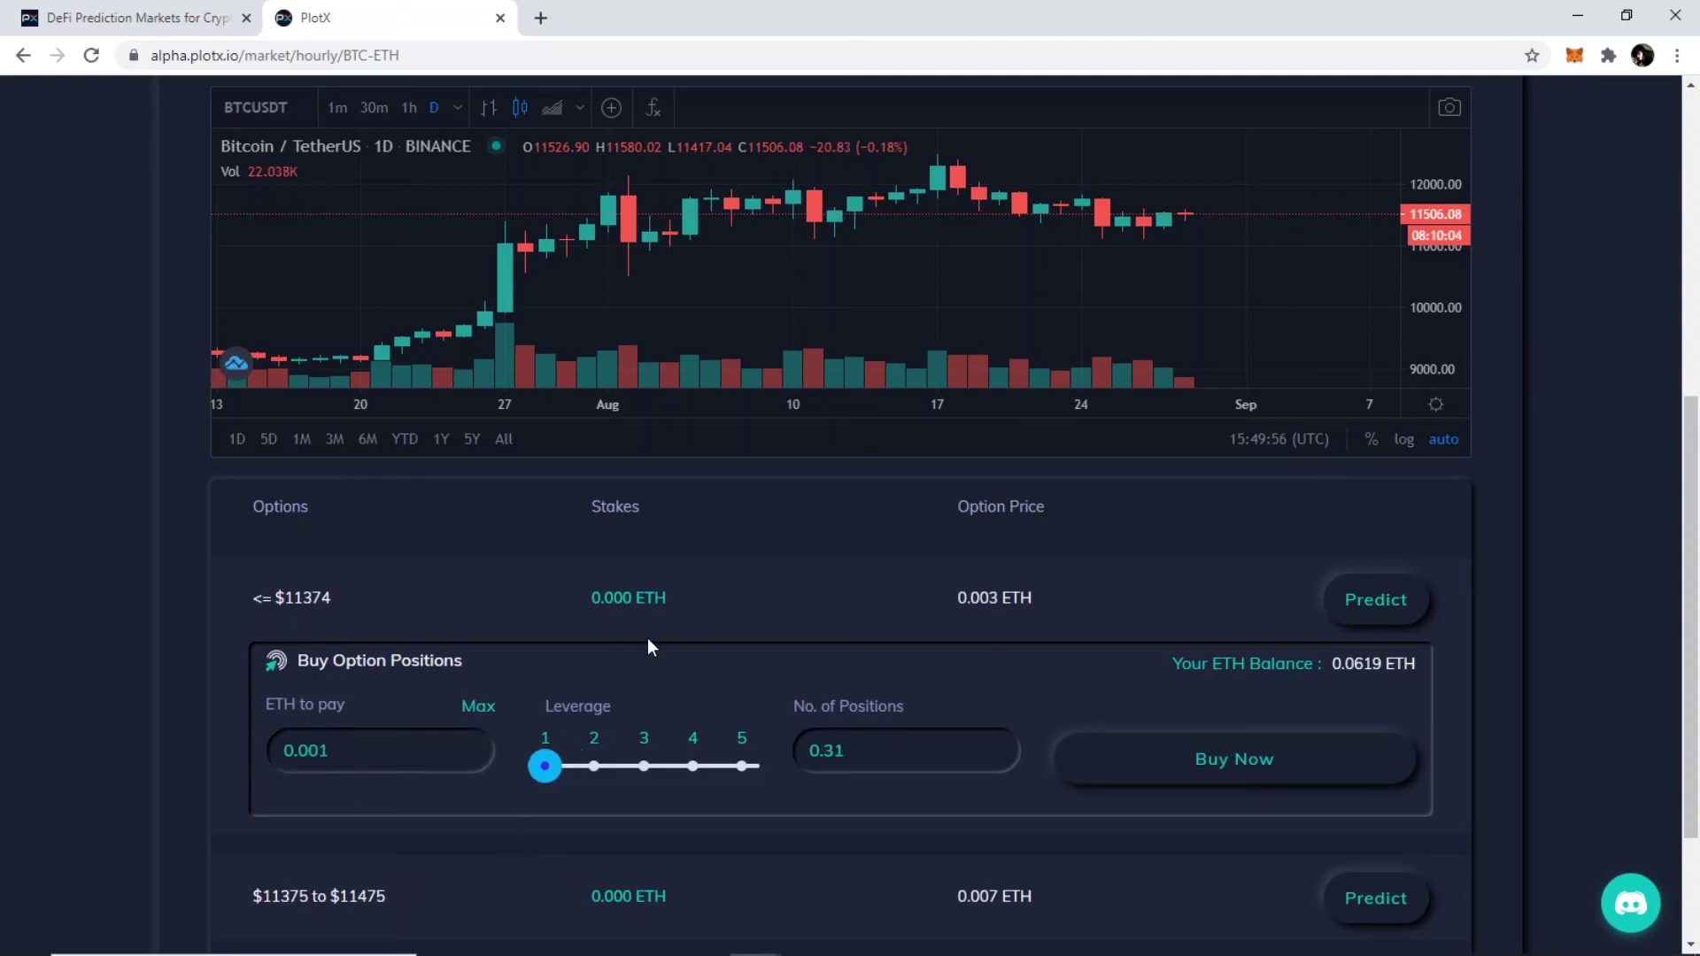
# Buy the <= $11374 option positions and confirm the 0.001 ETH contract interaction in MetaMask.
pyautogui.scroll(-2, 646, 709)
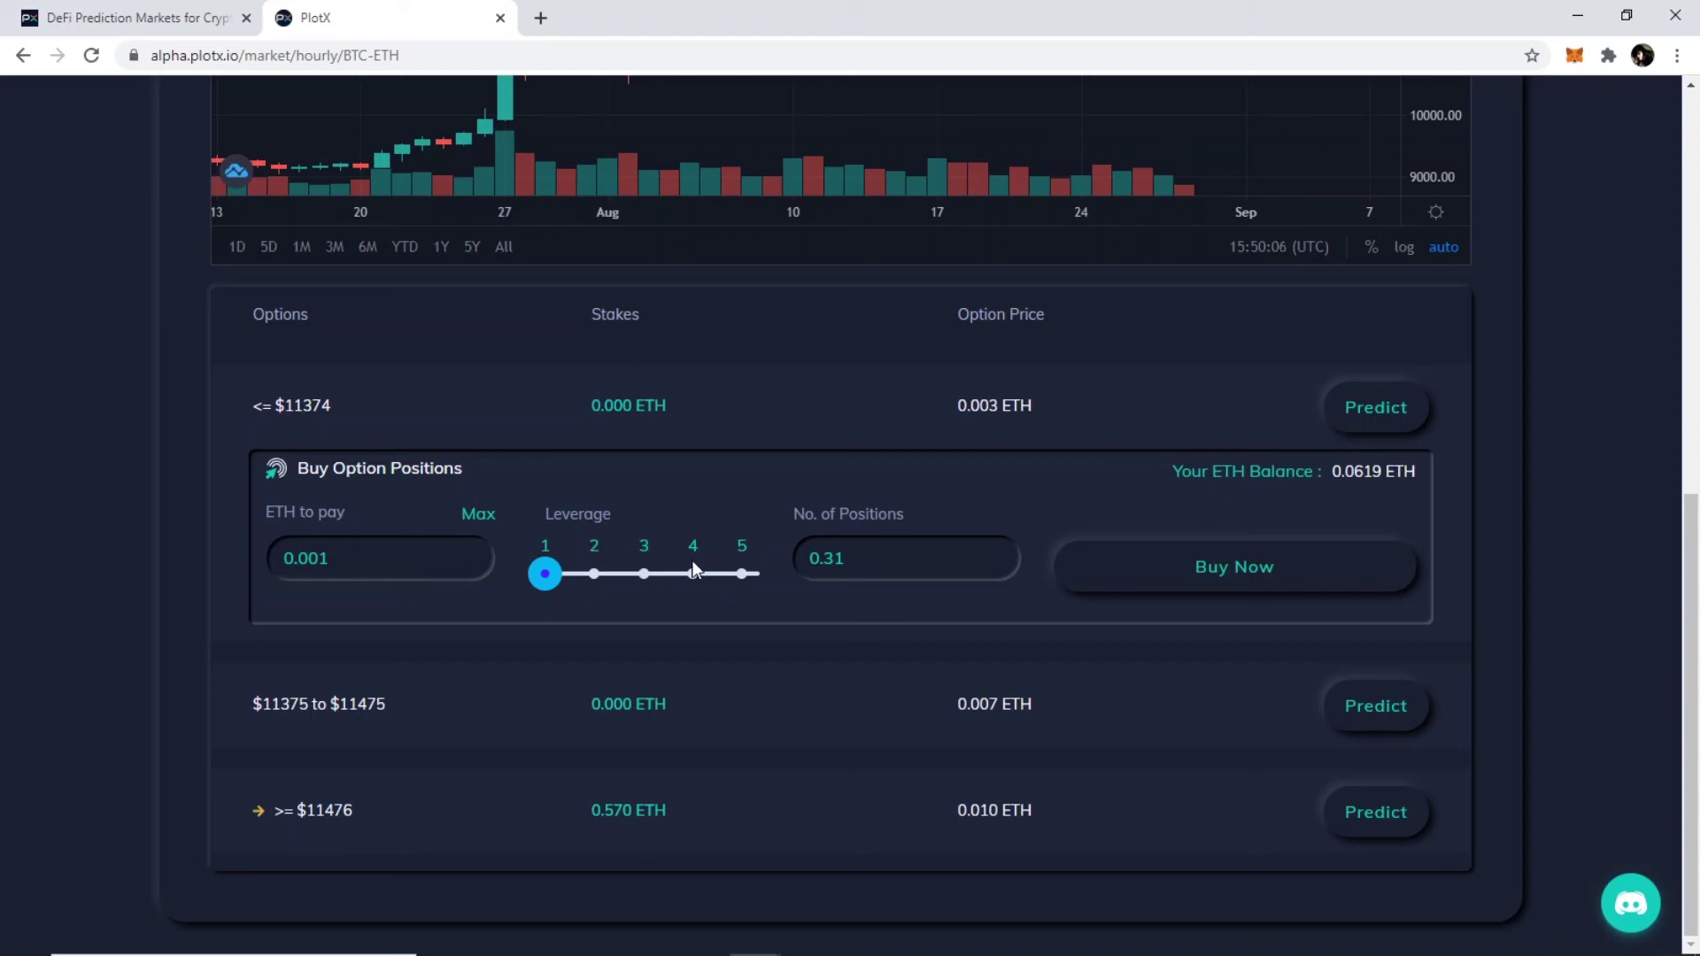
pyautogui.click(1237, 588)
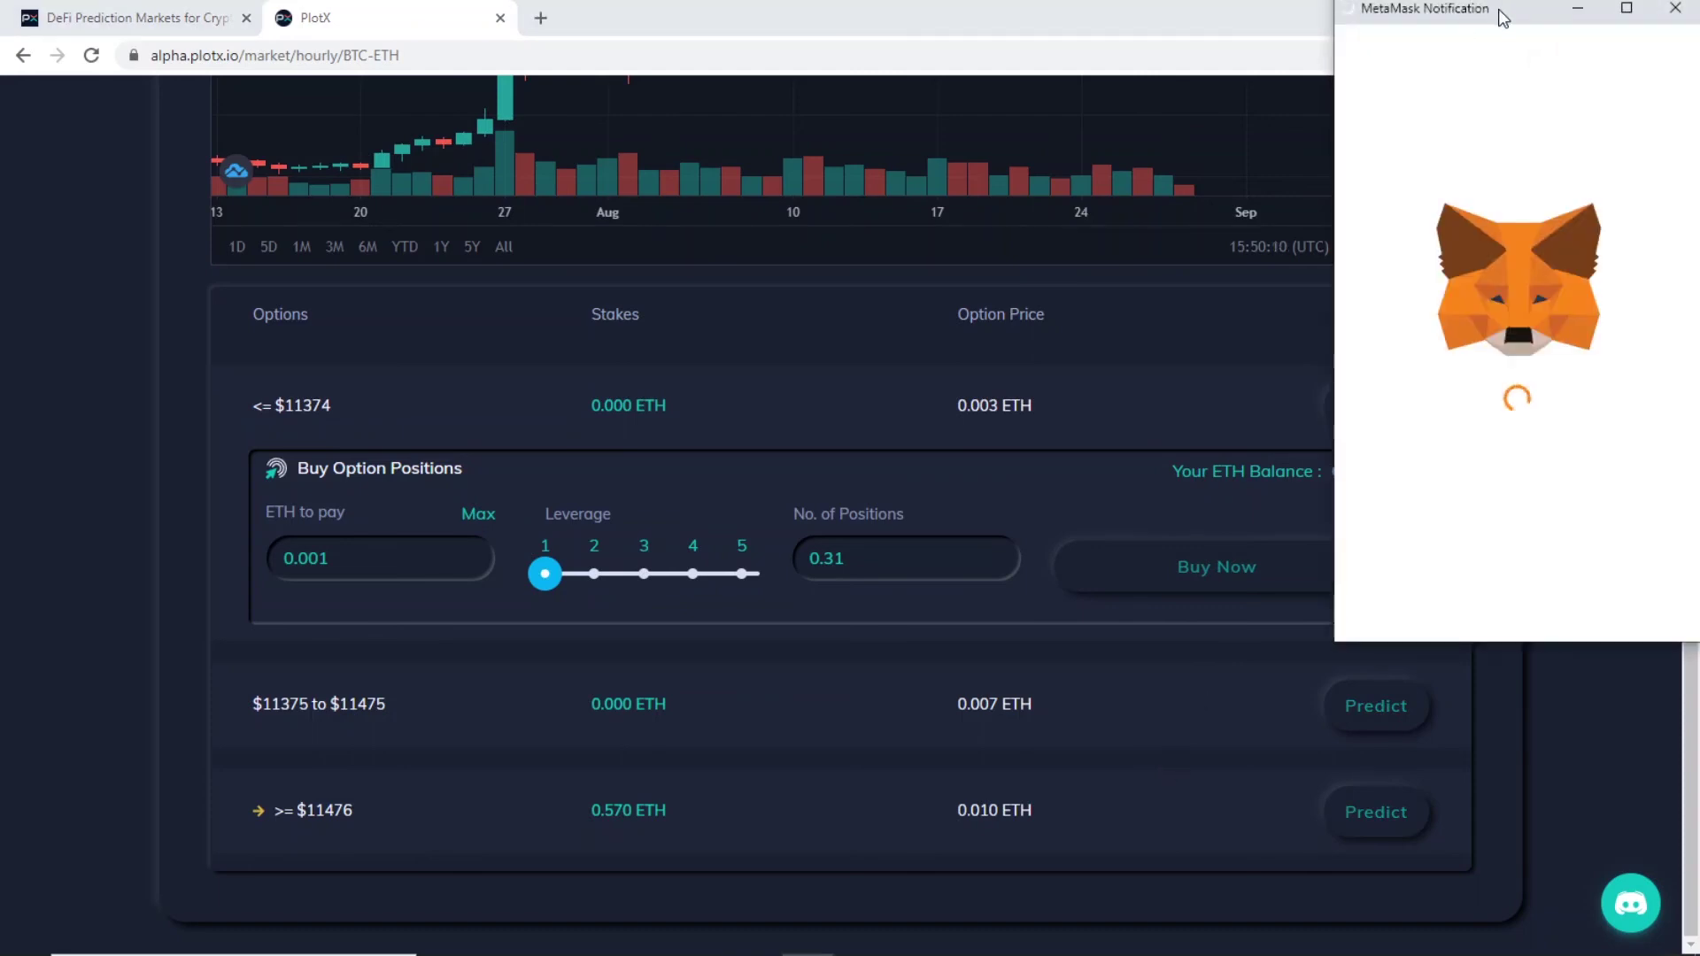
pyautogui.moveTo(1499, 15); pyautogui.dragTo(731, 201)
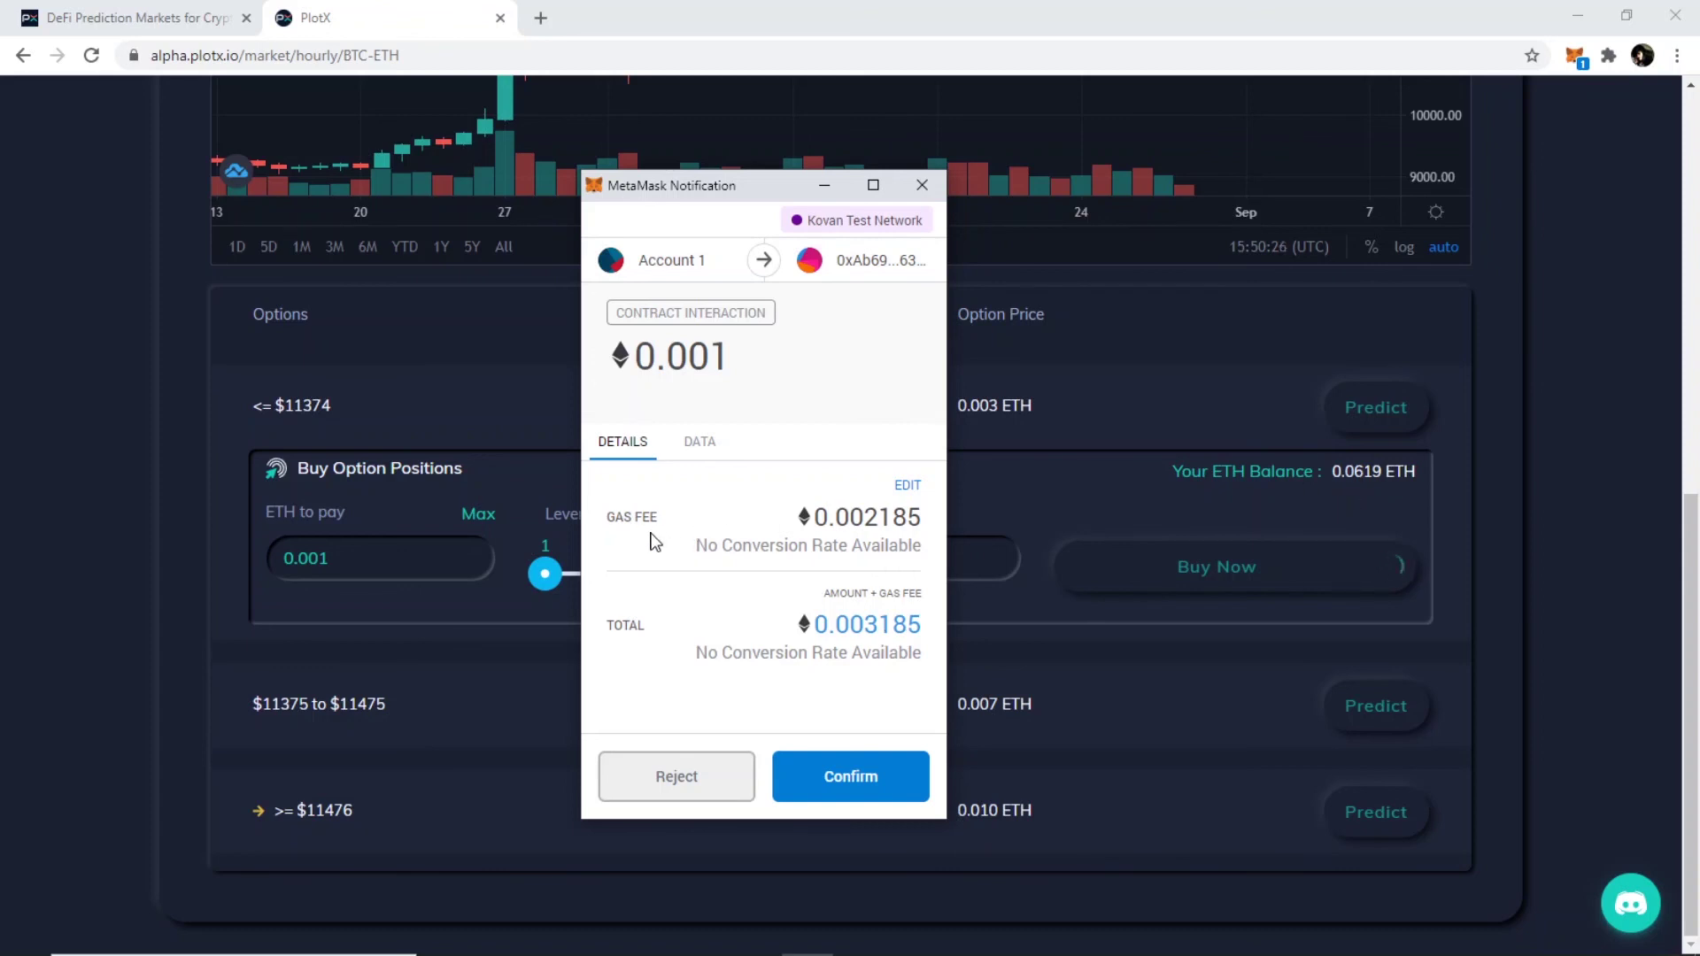
pyautogui.click(864, 797)
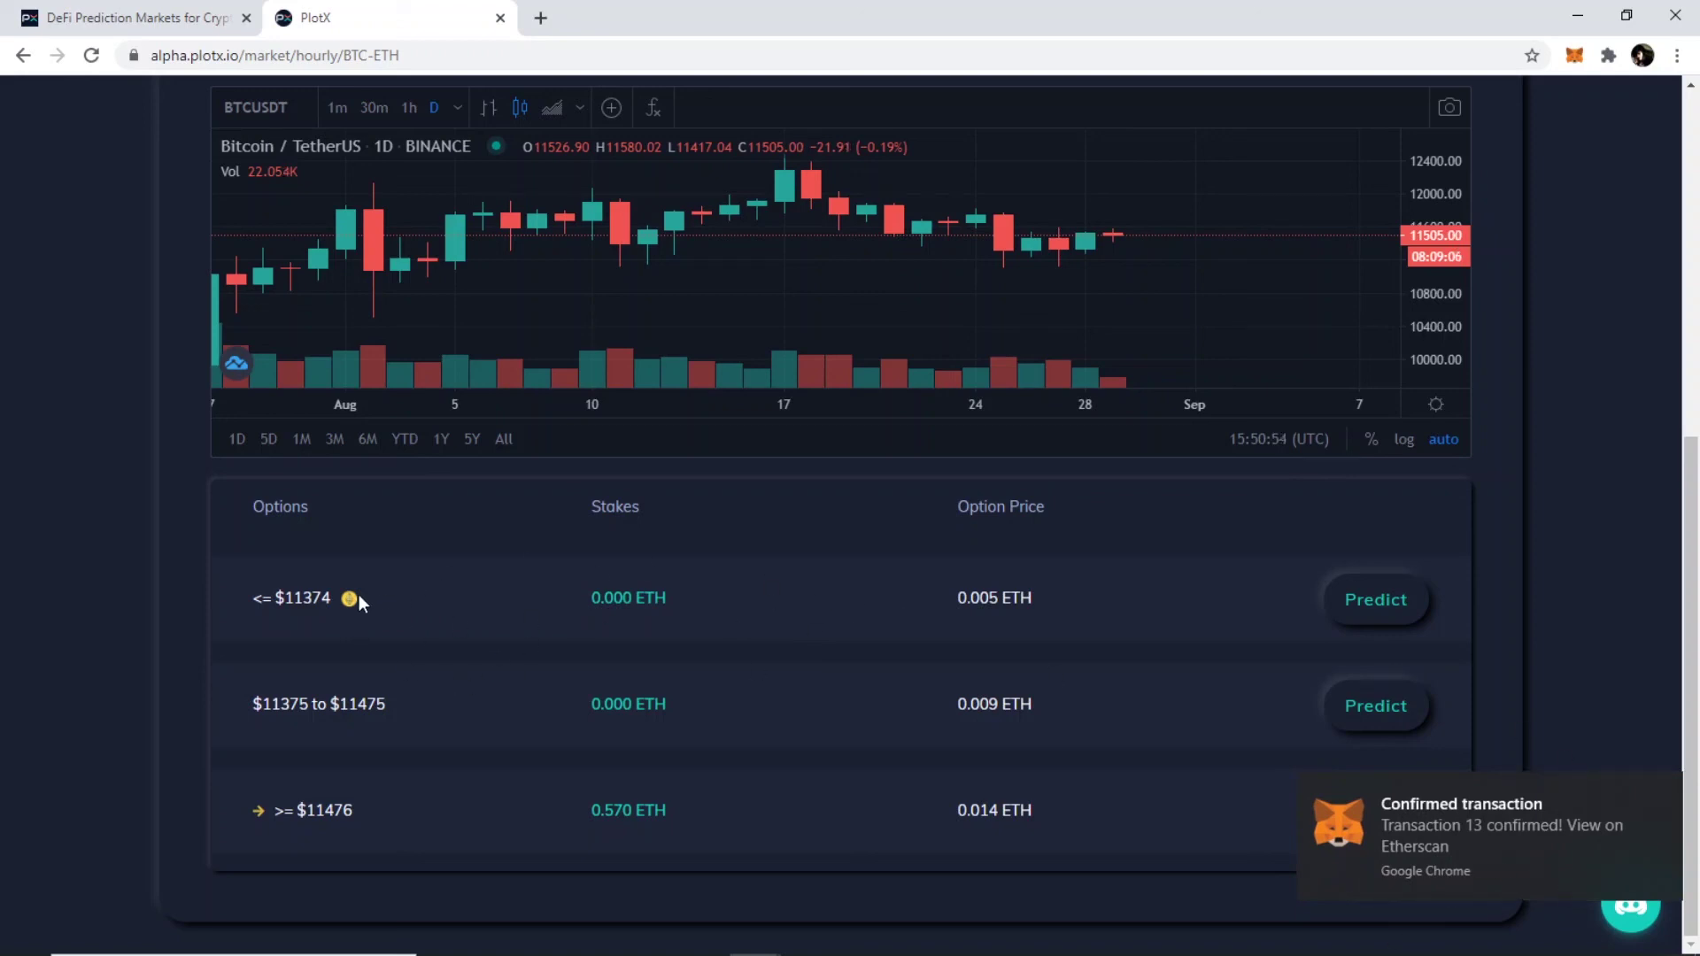
# Check the marker on the staked <= $11374 option and the hourly market's countdown and overview figures.
pyautogui.moveTo(348, 599)
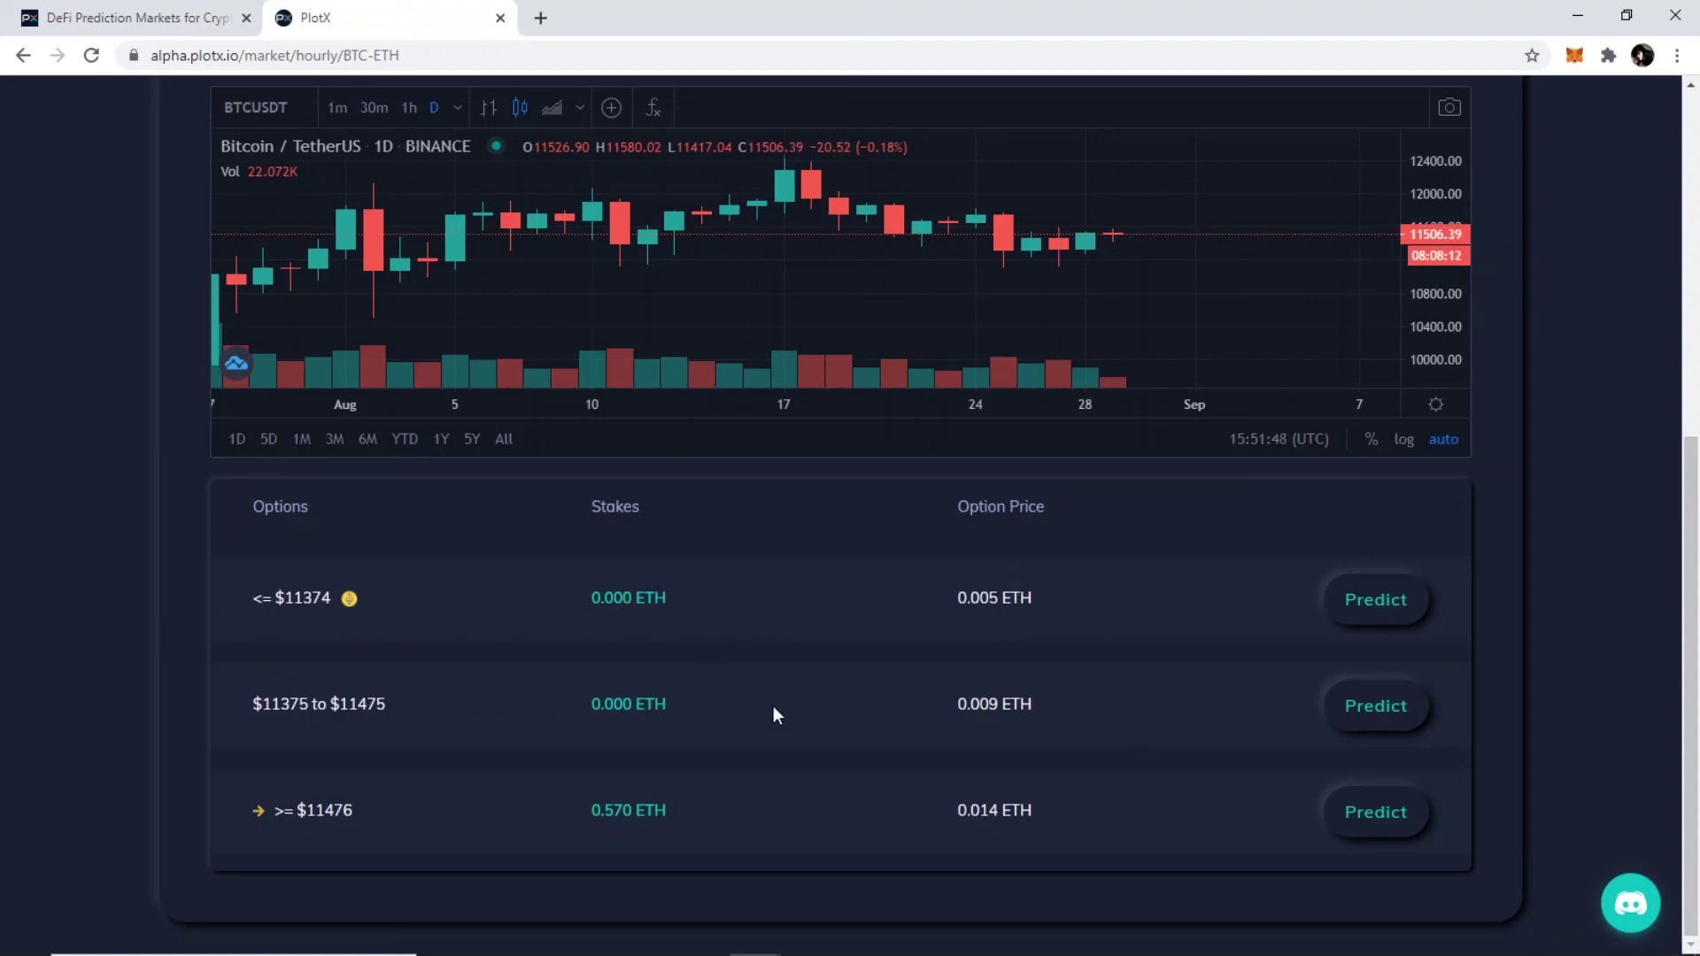
pyautogui.scroll(3, 356, 691)
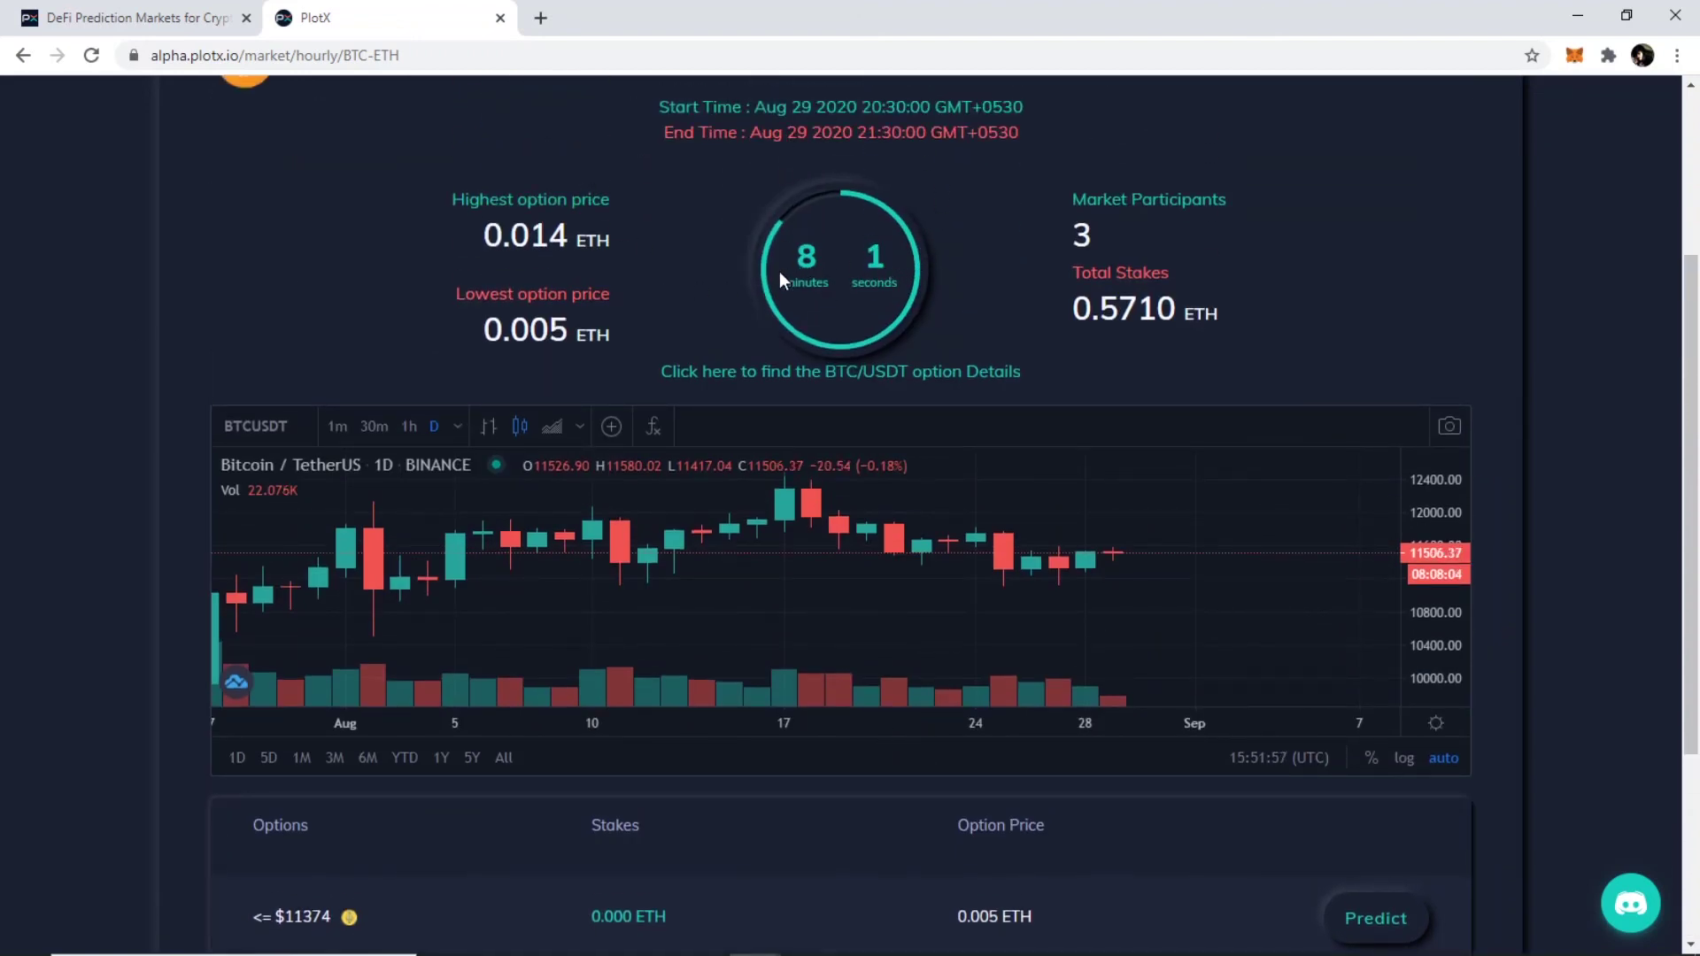
pyautogui.scroll(-3, 1427, 263)
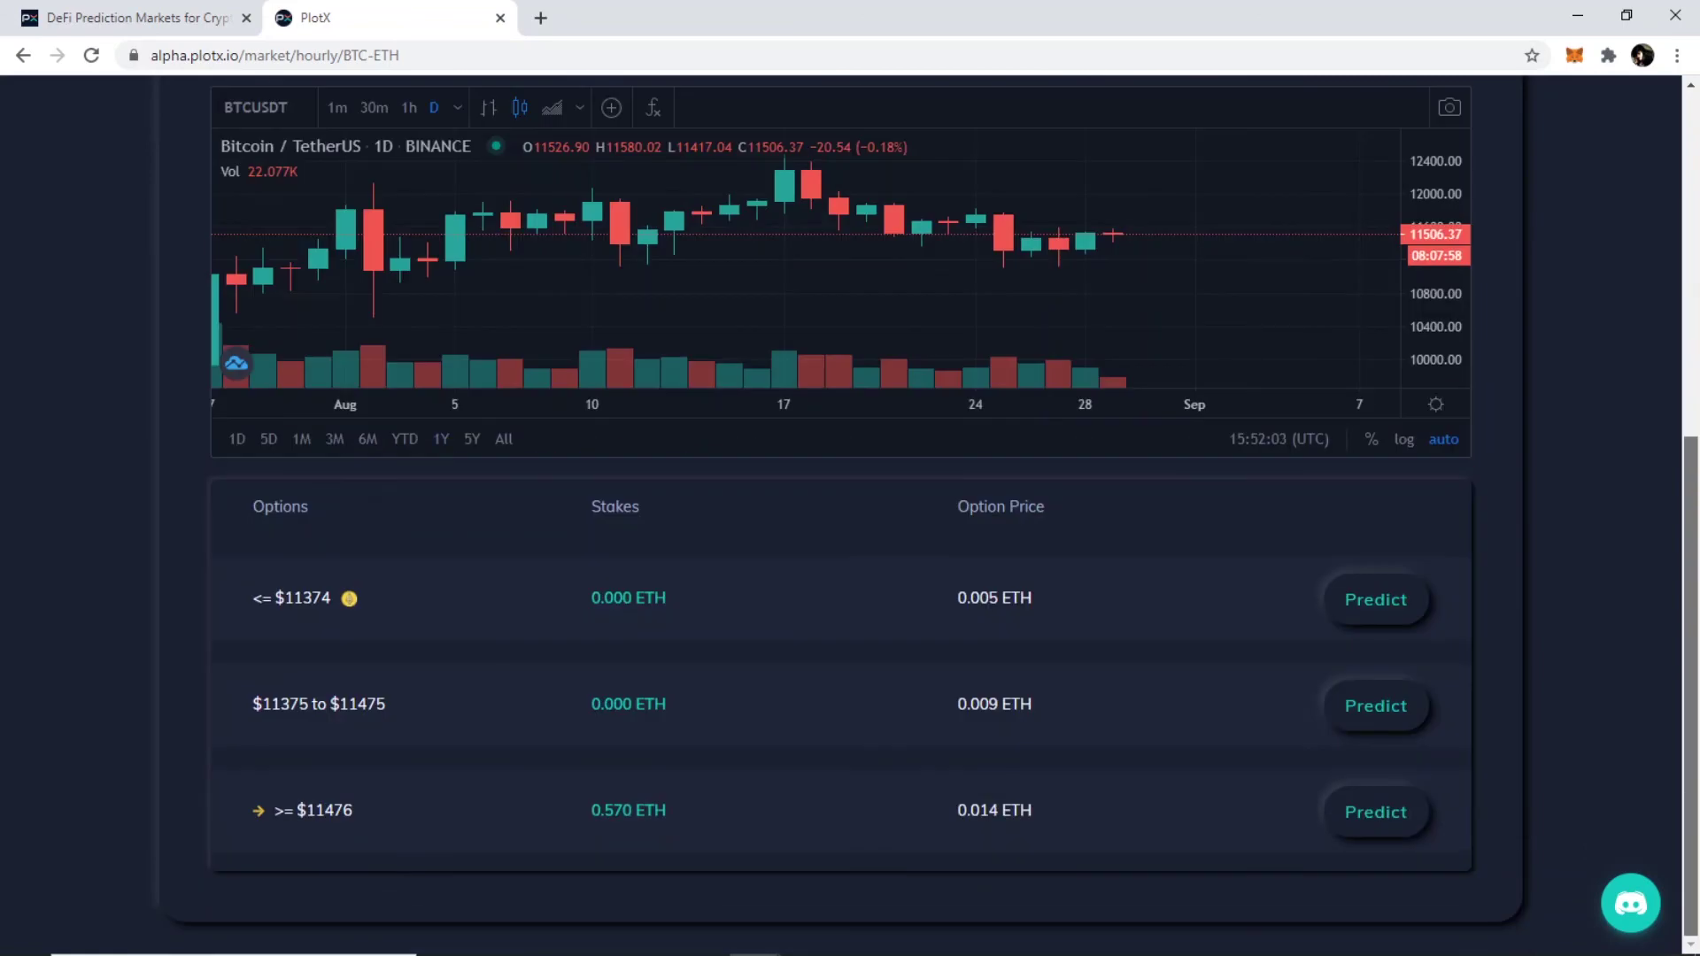
# Open the embedded PlotX Hangout chat and view its plotx channel.
pyautogui.click(1636, 889)
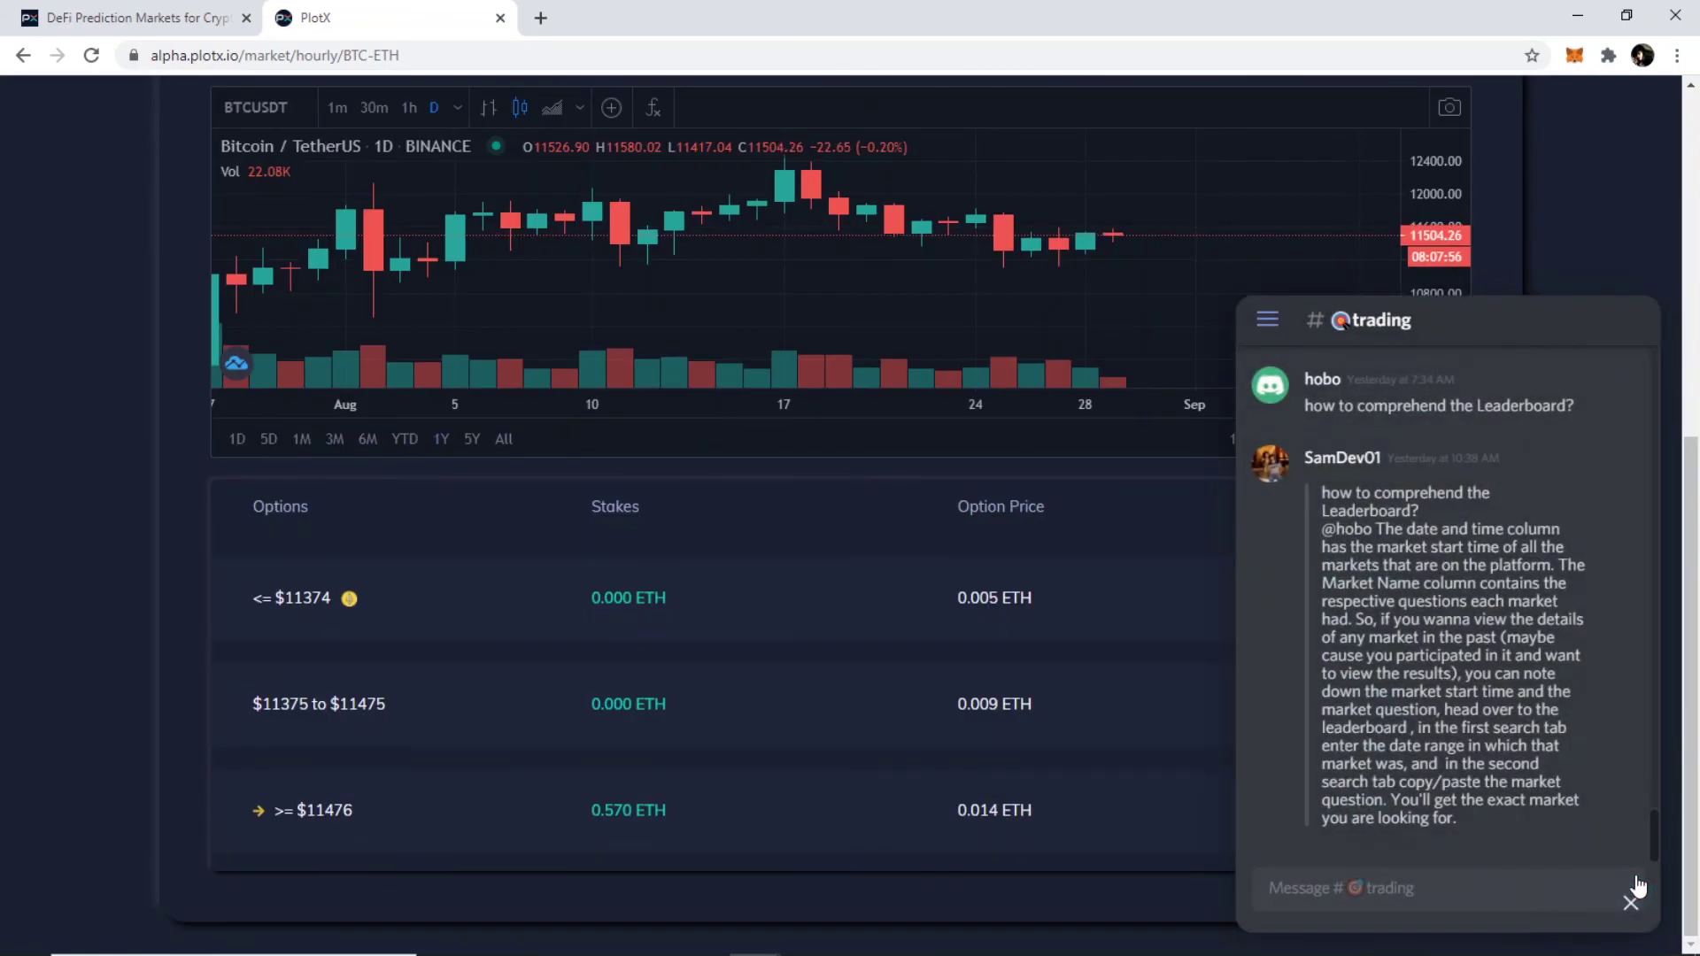
pyautogui.click(1275, 326)
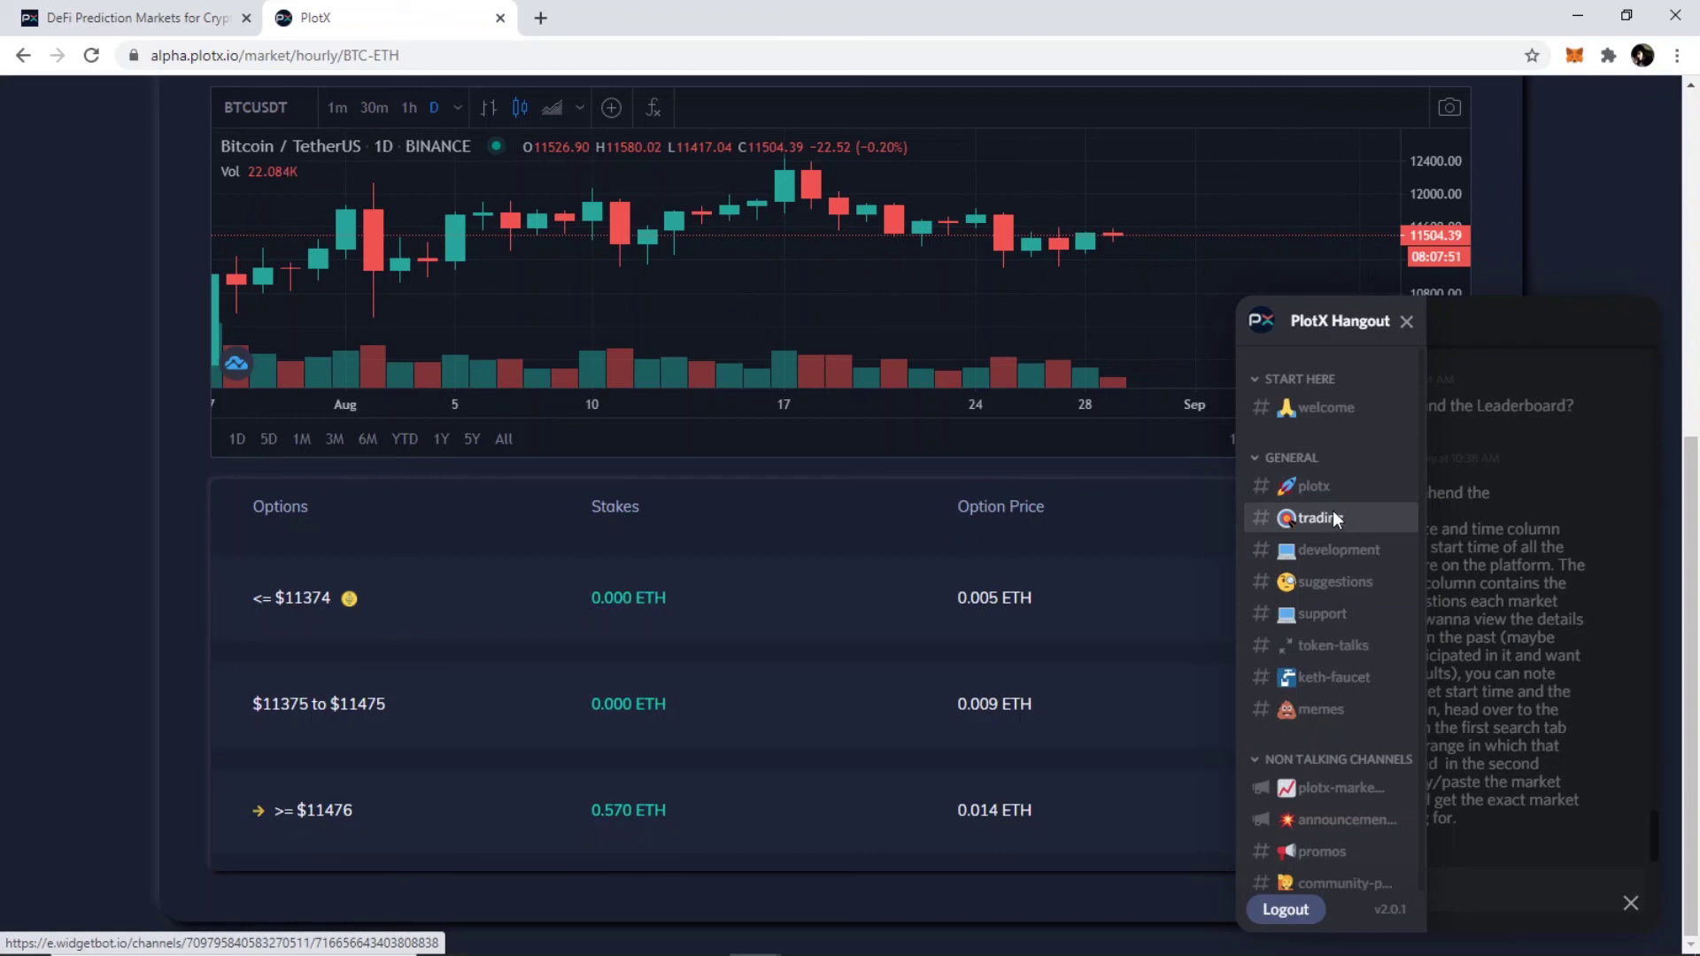
pyautogui.click(1326, 489)
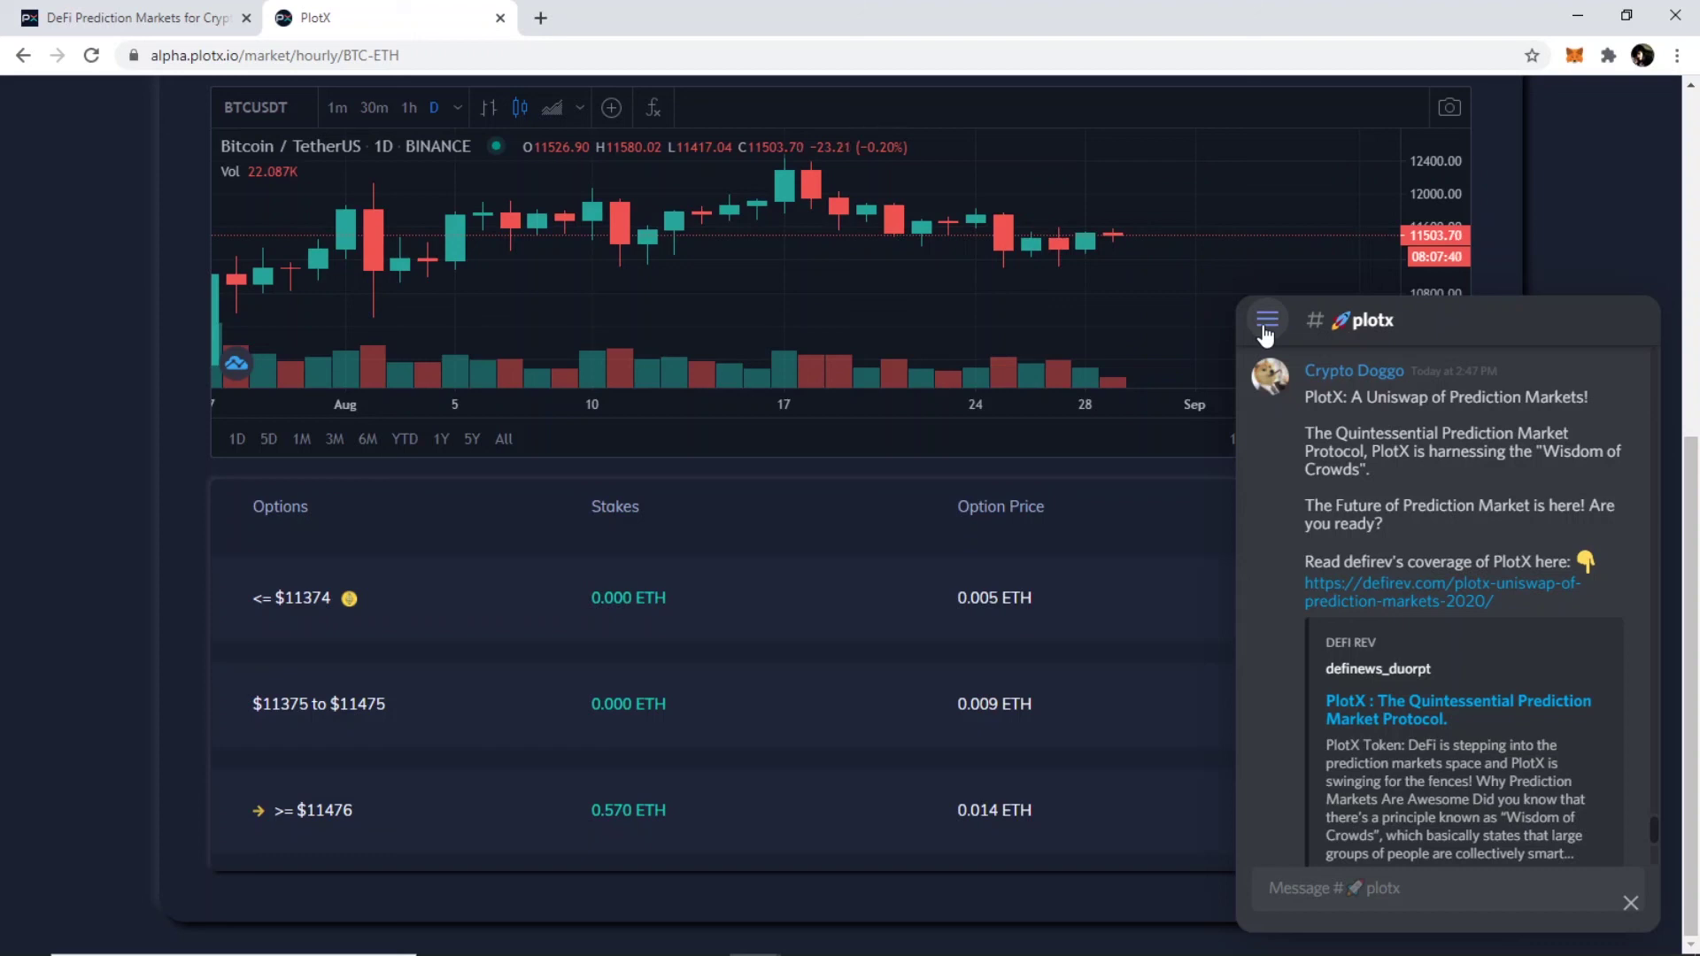
# Switch the chat to the keth-faucet channel and browse its earlier test-ETH requests.
pyautogui.click(1265, 324)
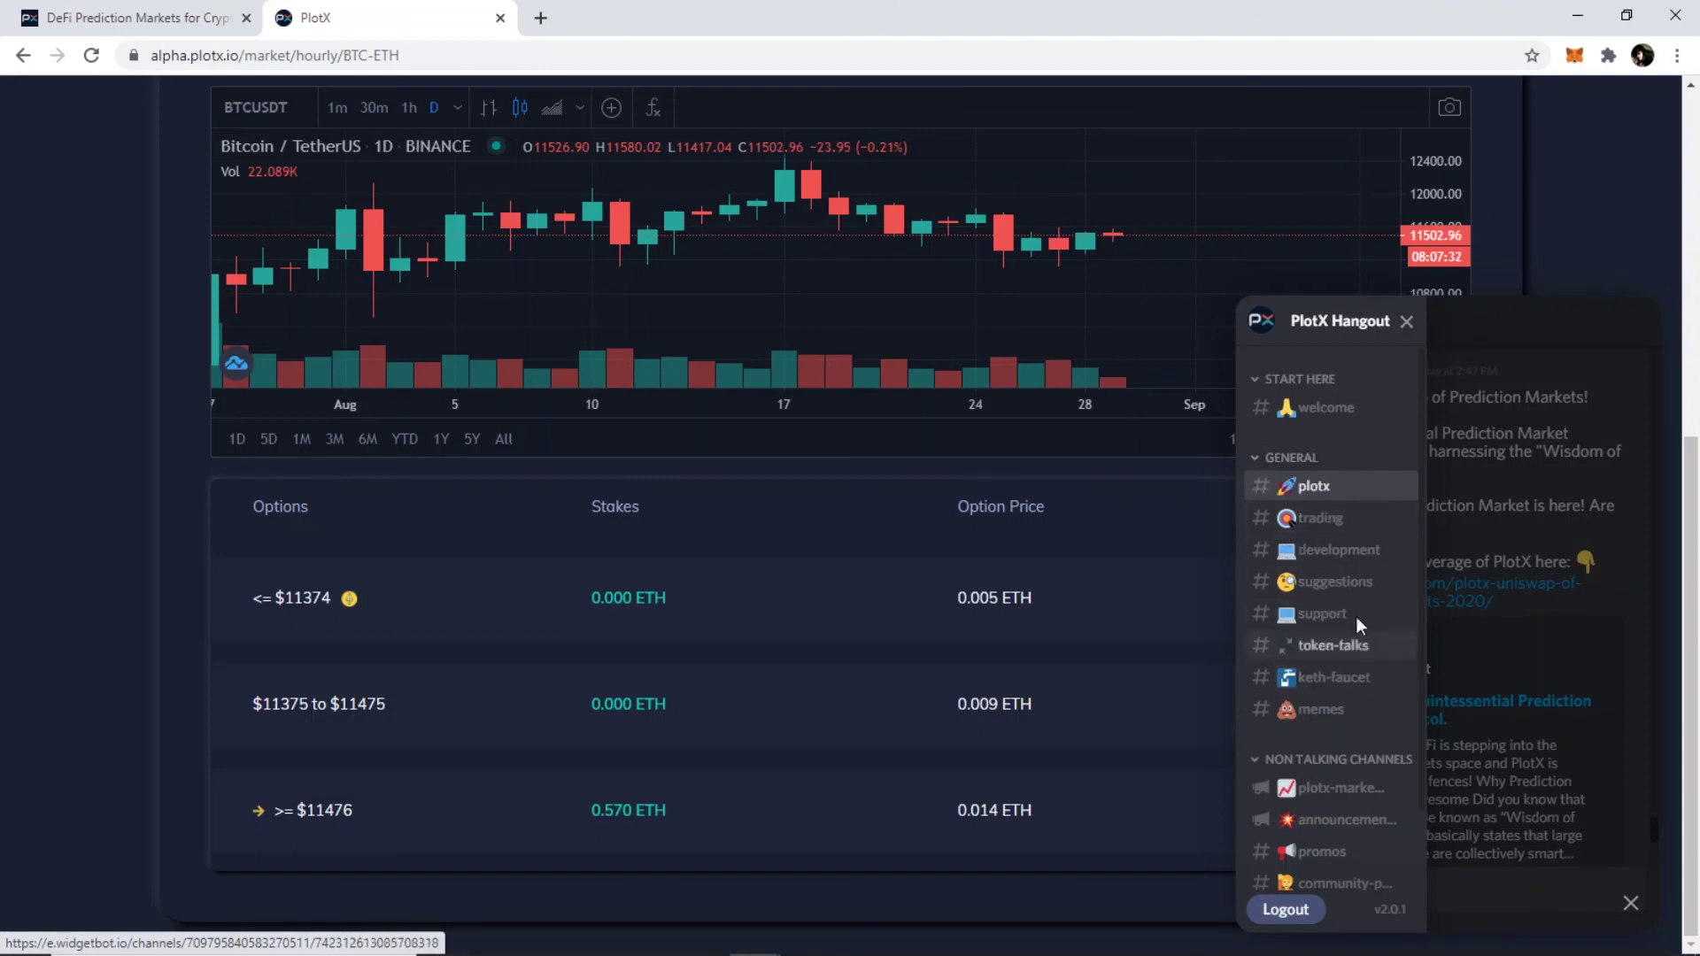
pyautogui.click(1346, 678)
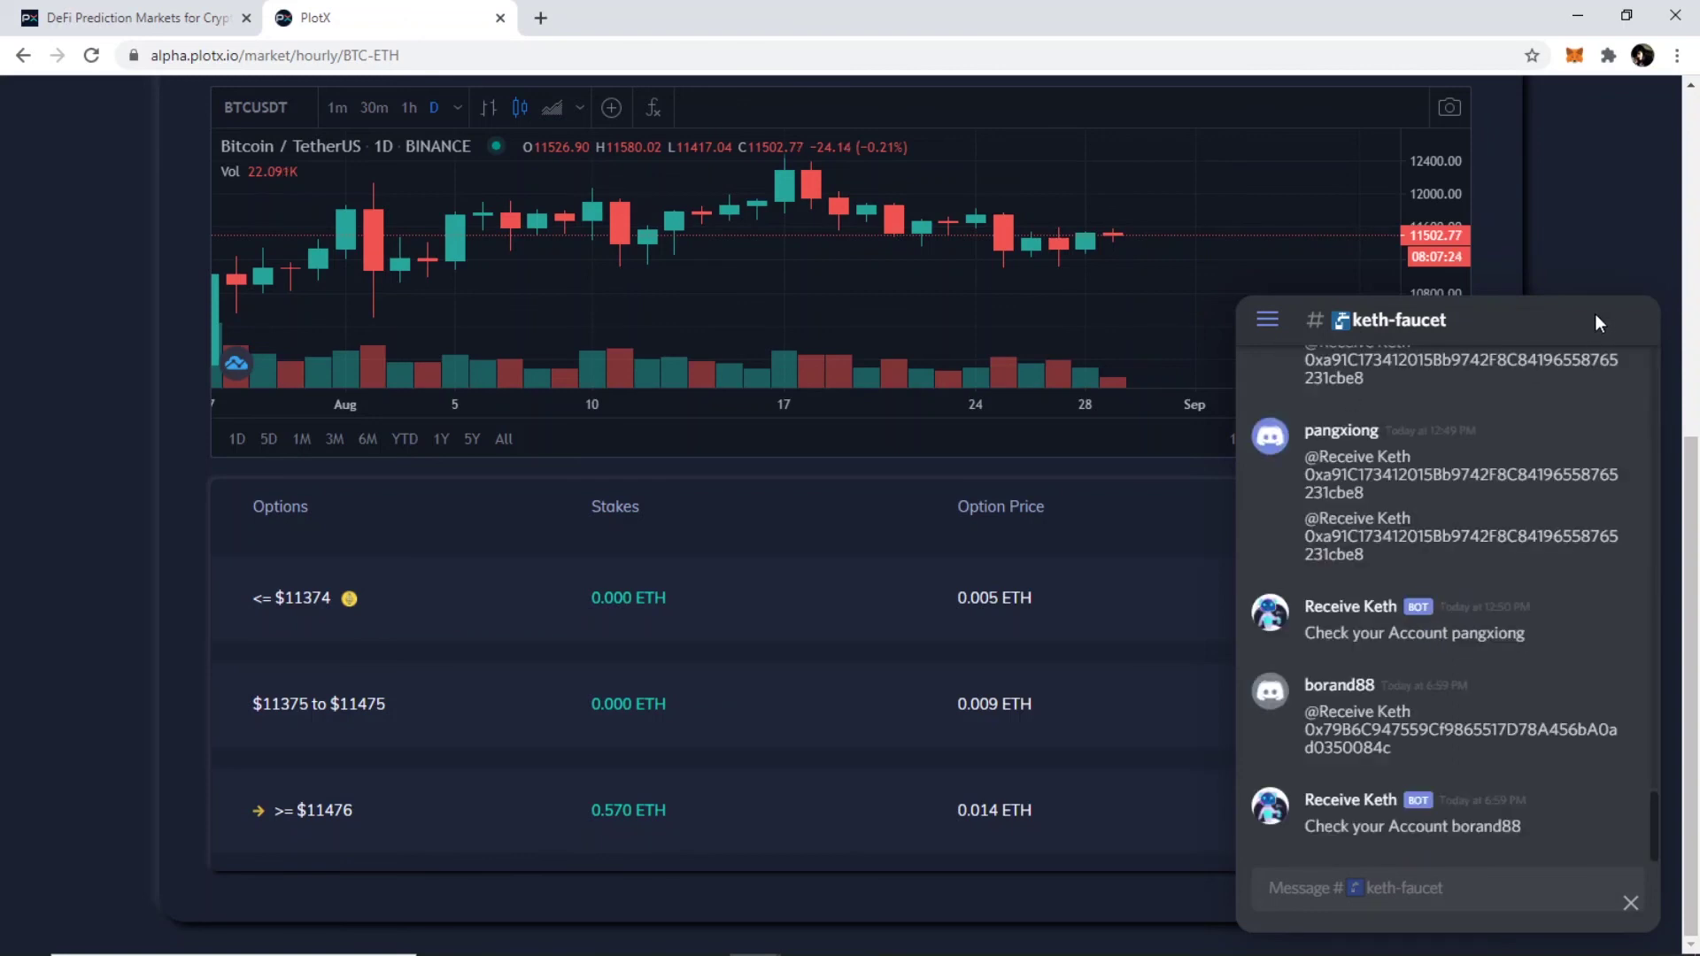
pyautogui.scroll(5, 1399, 609)
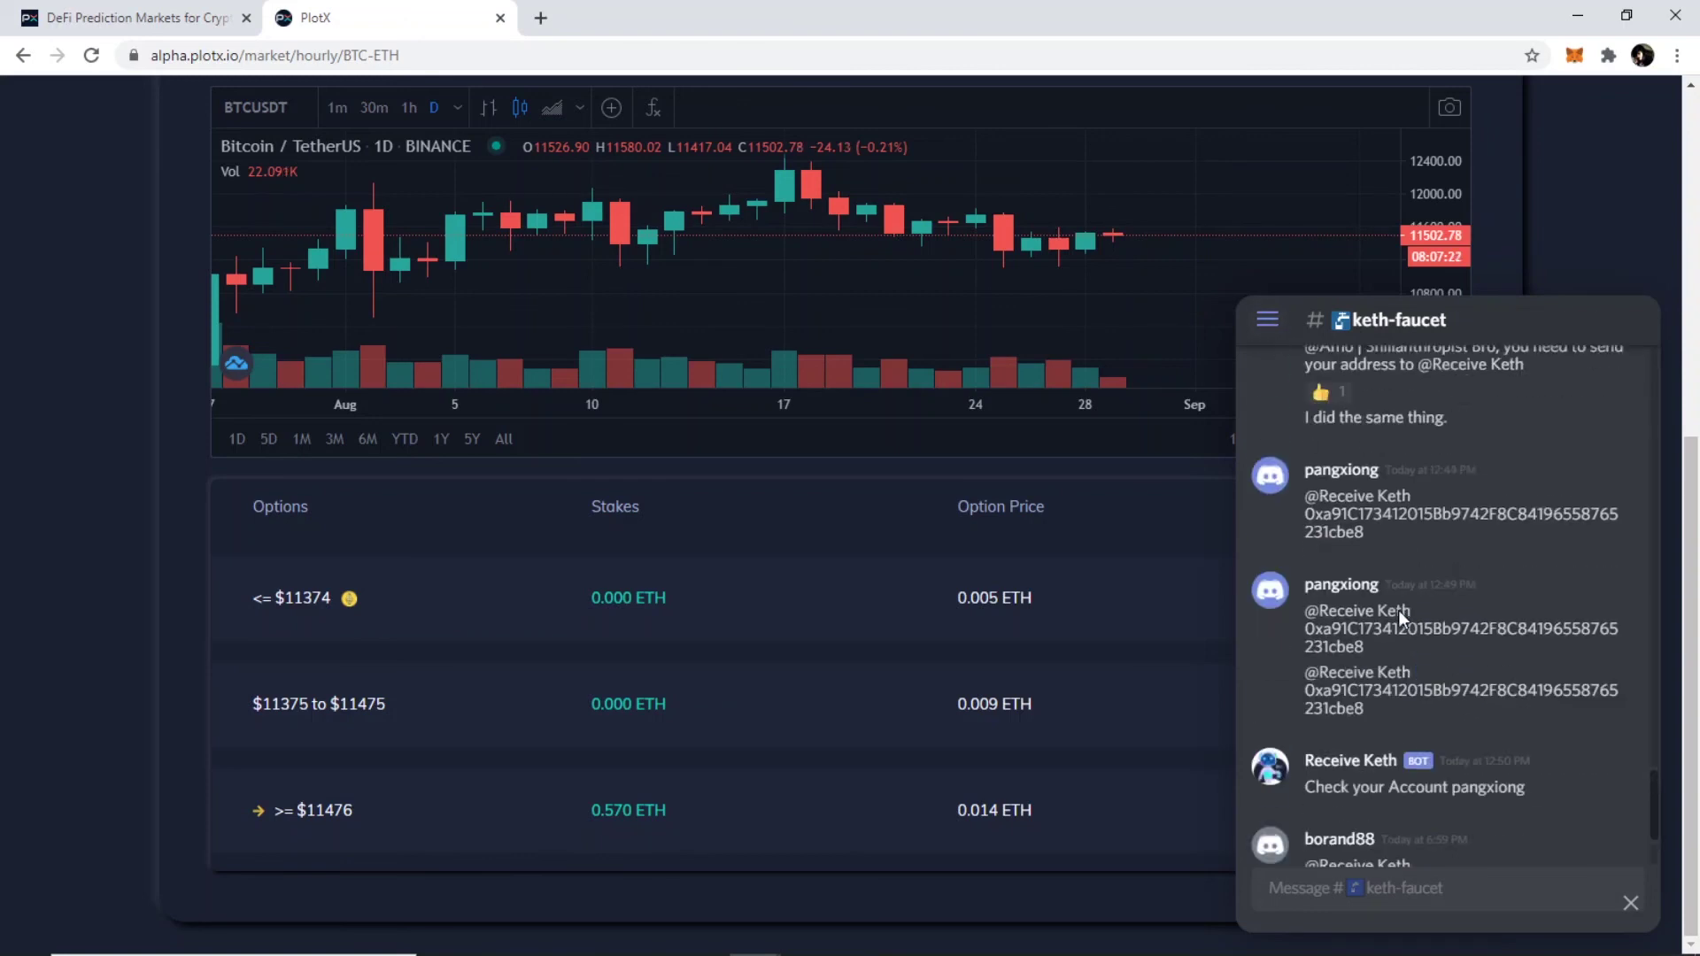
pyautogui.scroll(10, 1399, 609)
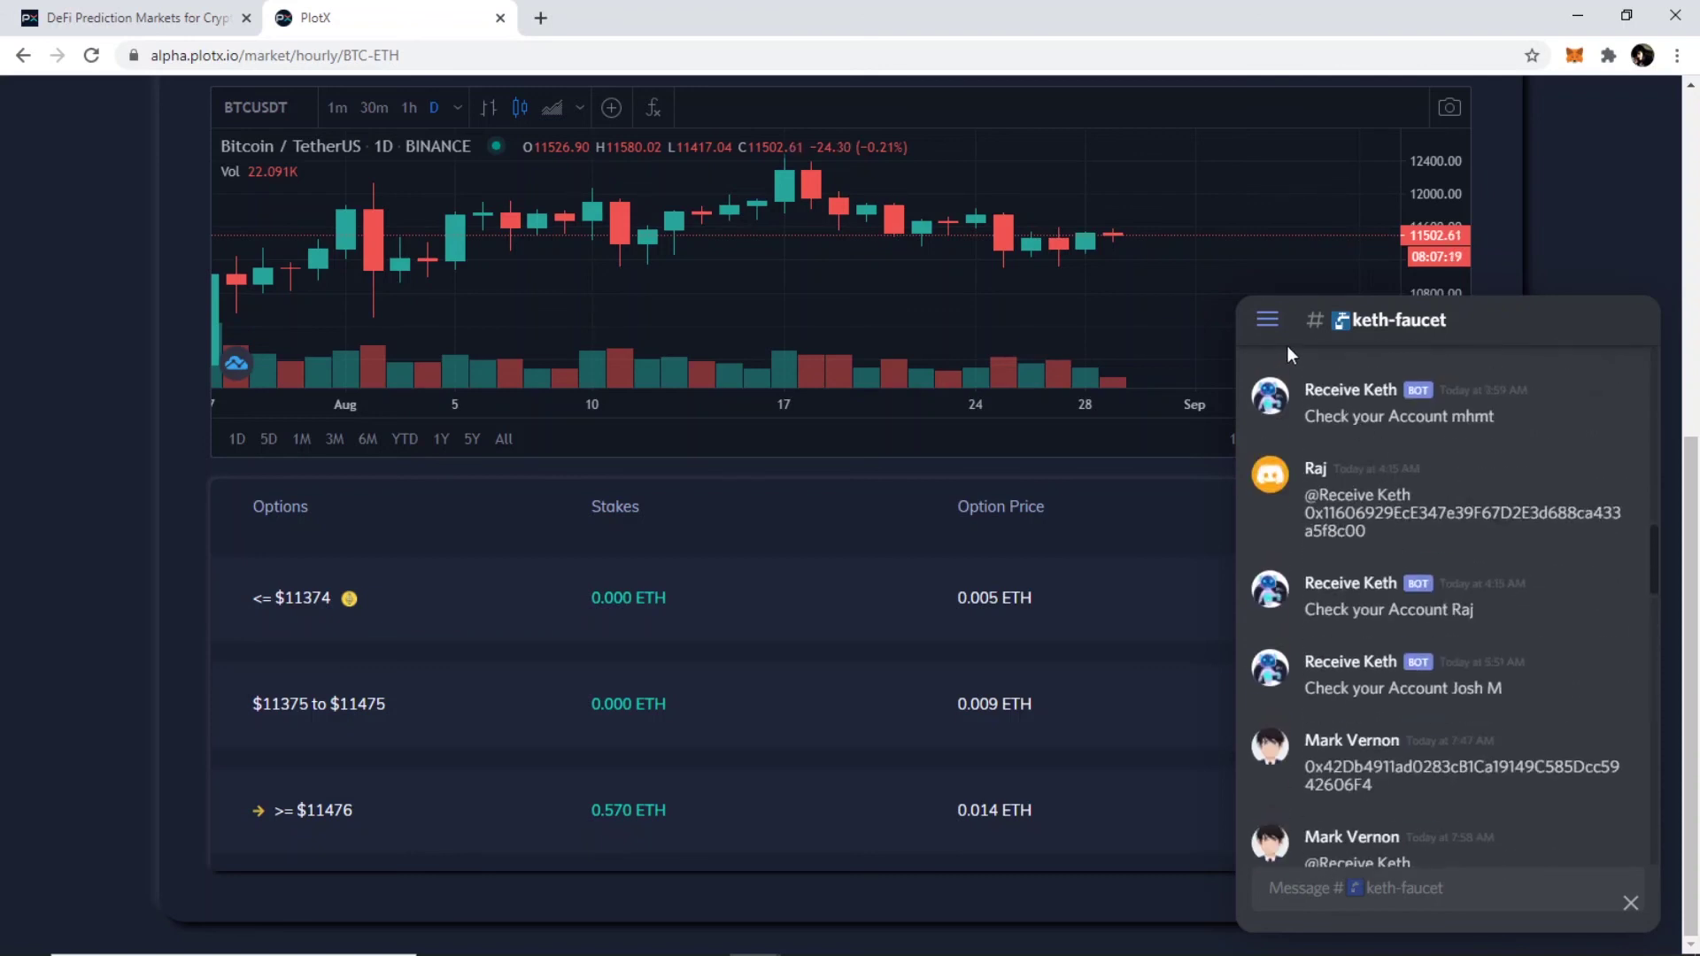
# View the chat's memes channel, close the chat and return to the hourly market overview.
pyautogui.click(1268, 320)
pyautogui.click(1352, 711)
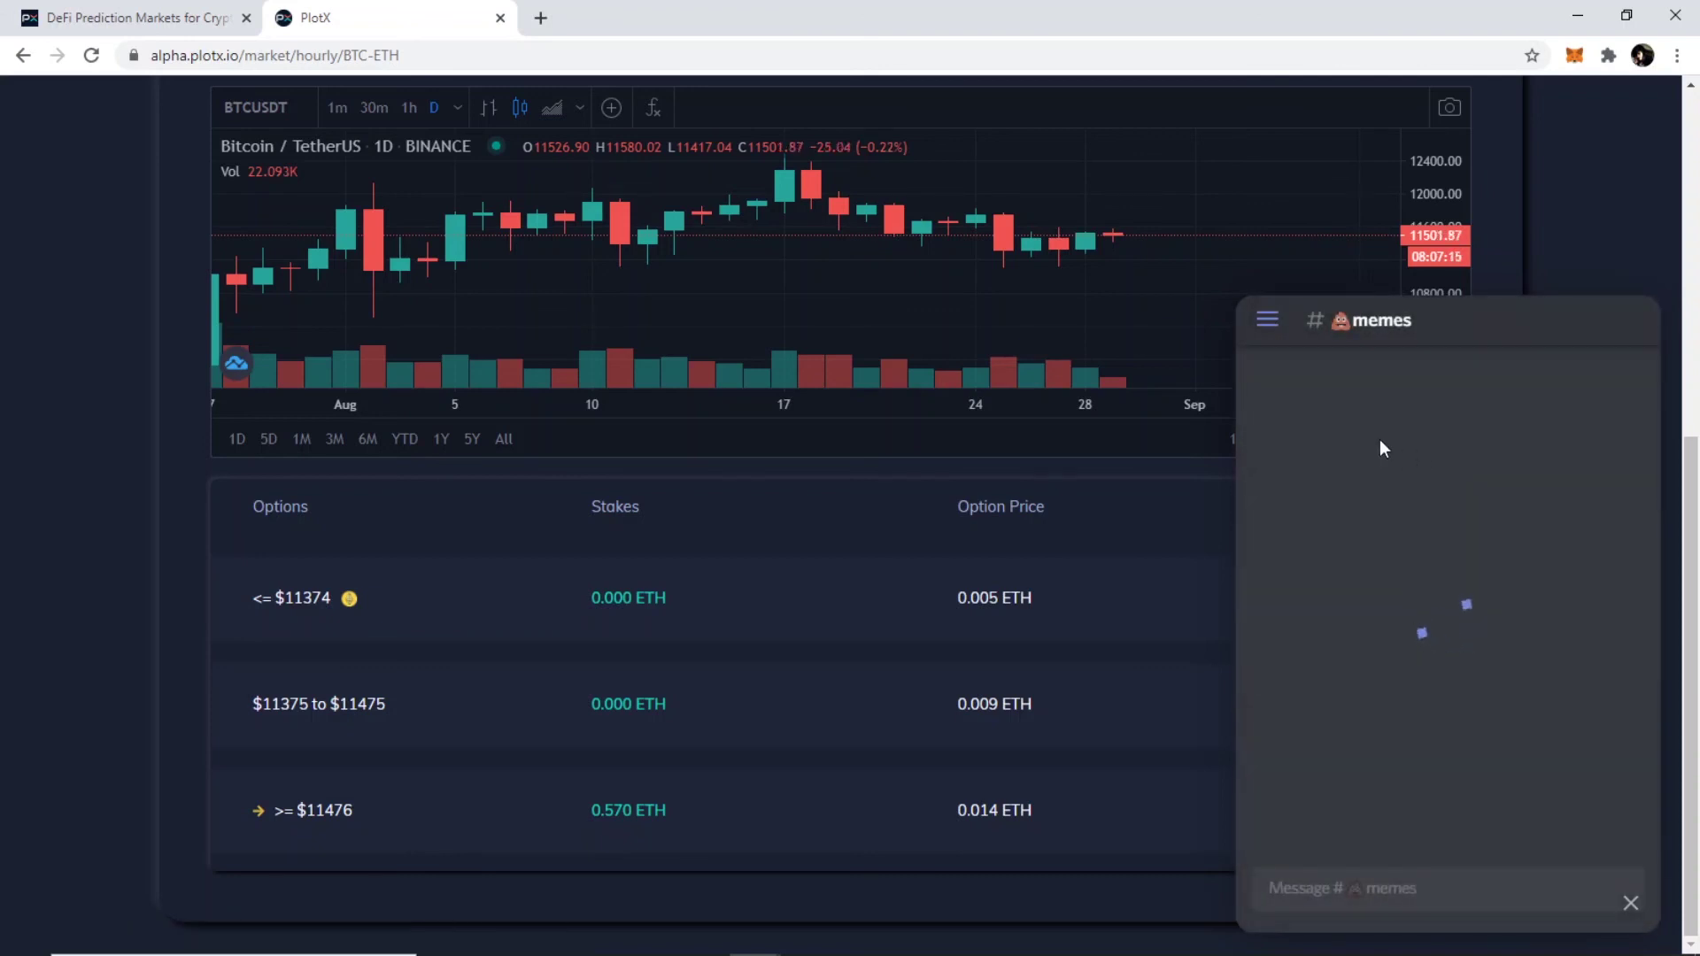
pyautogui.click(1276, 329)
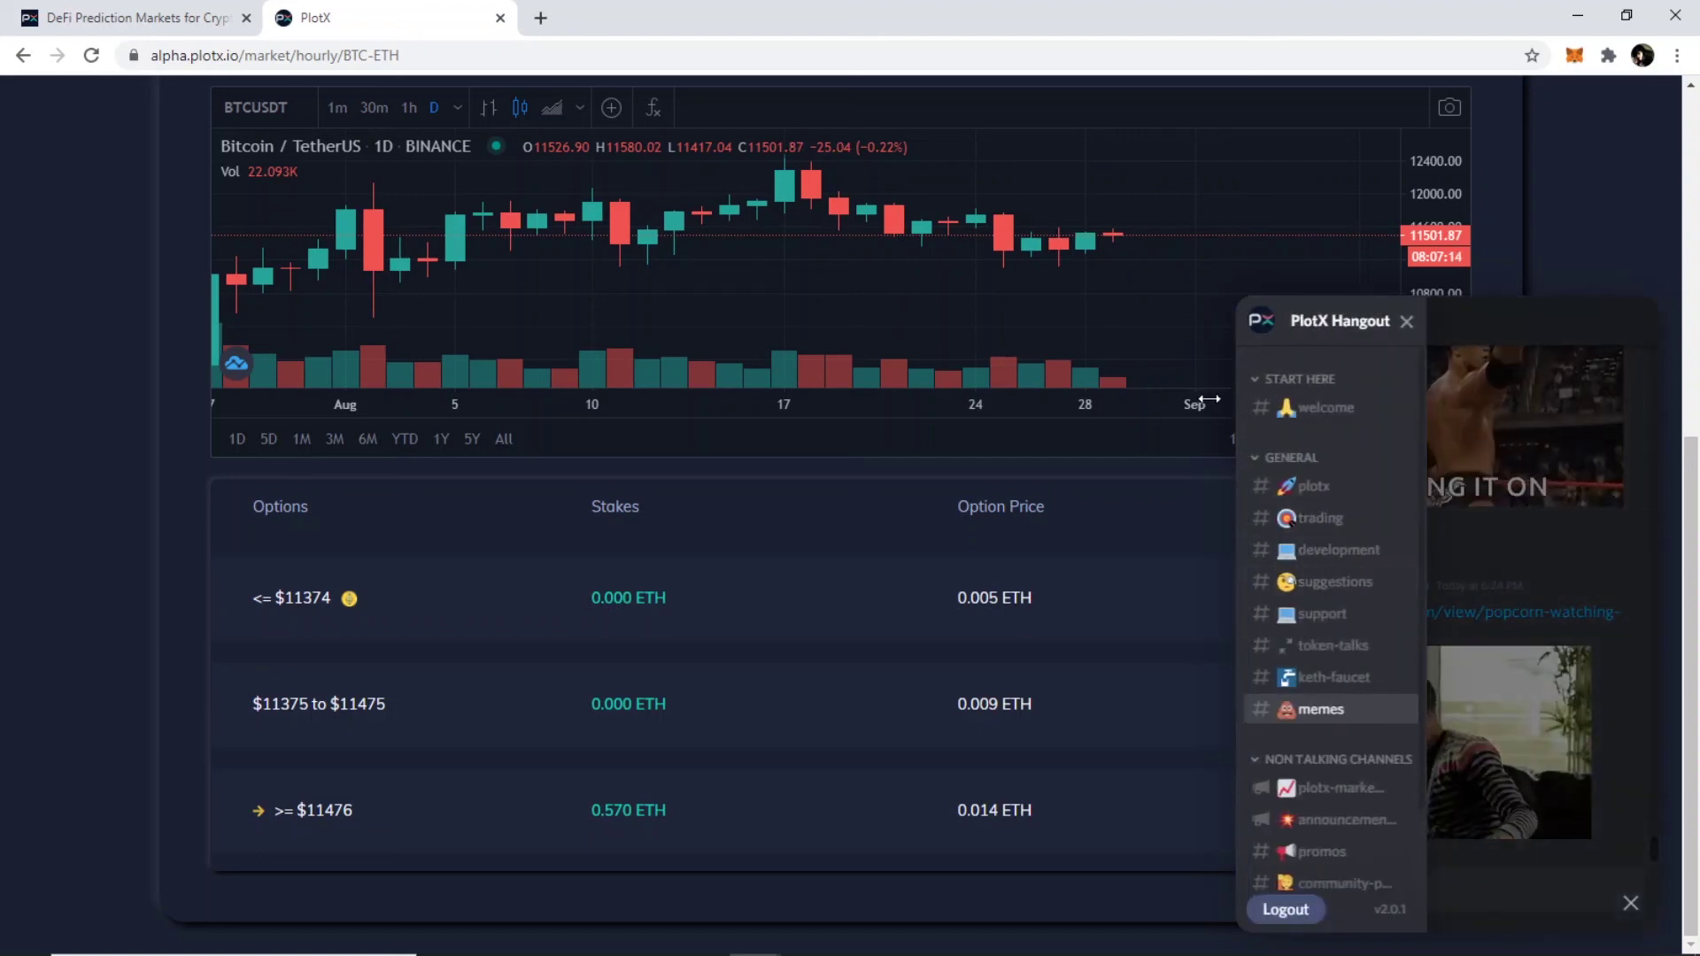
pyautogui.click(1406, 322)
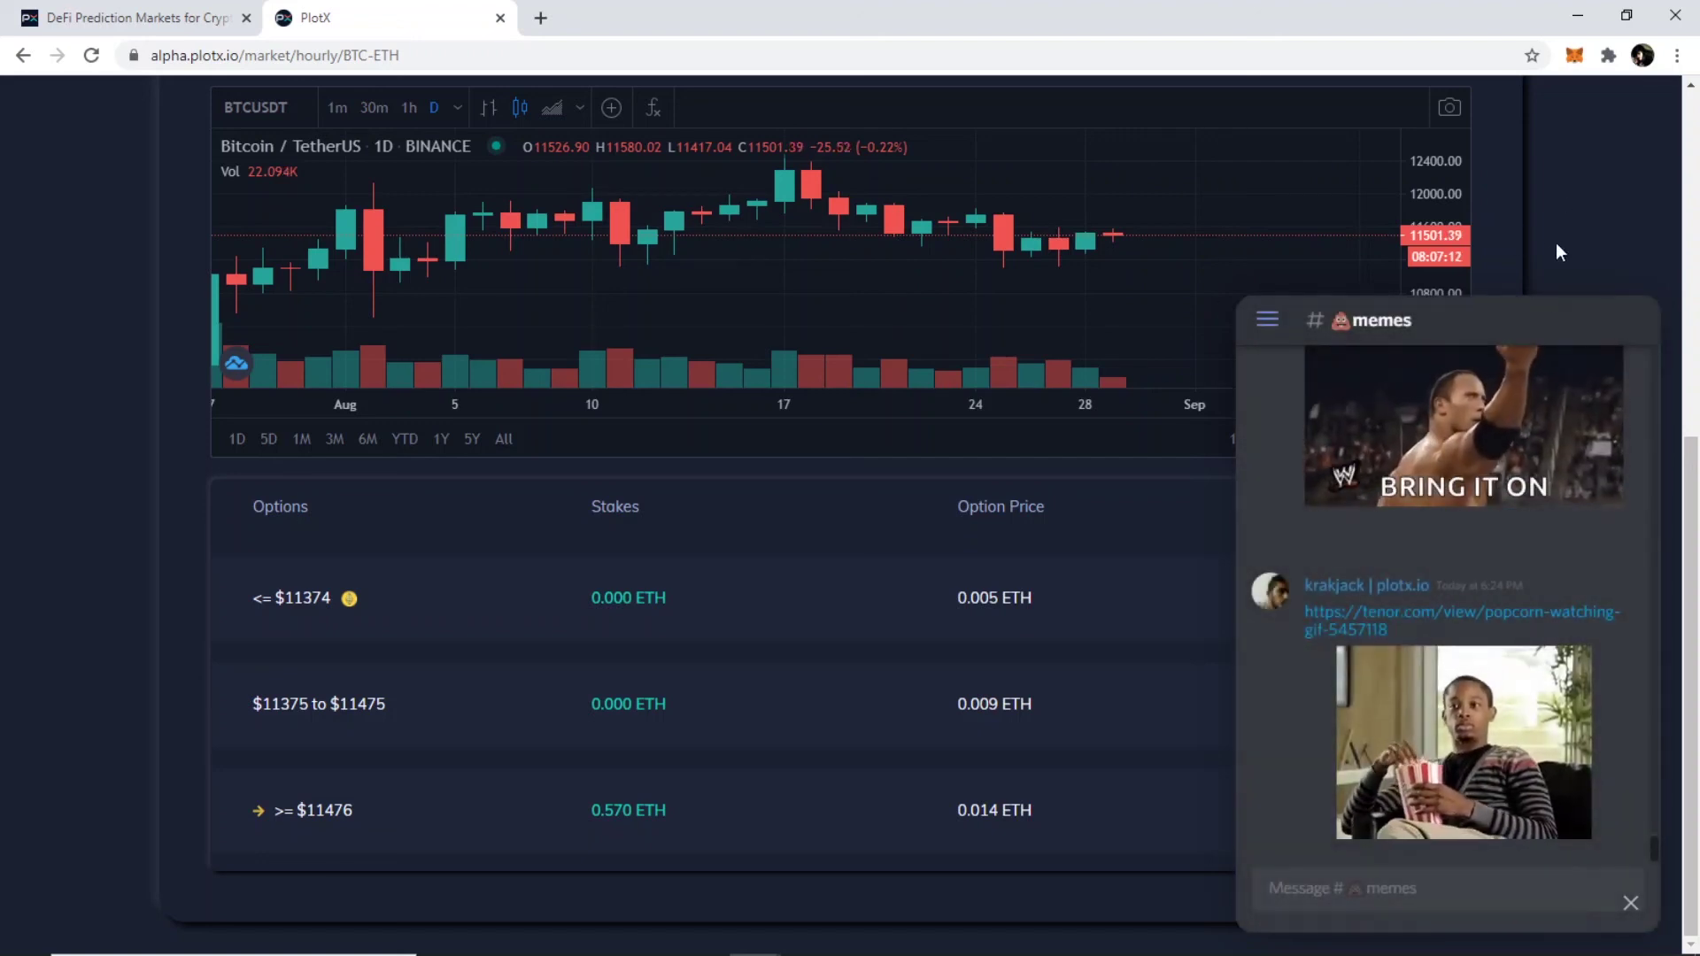
pyautogui.click(1630, 903)
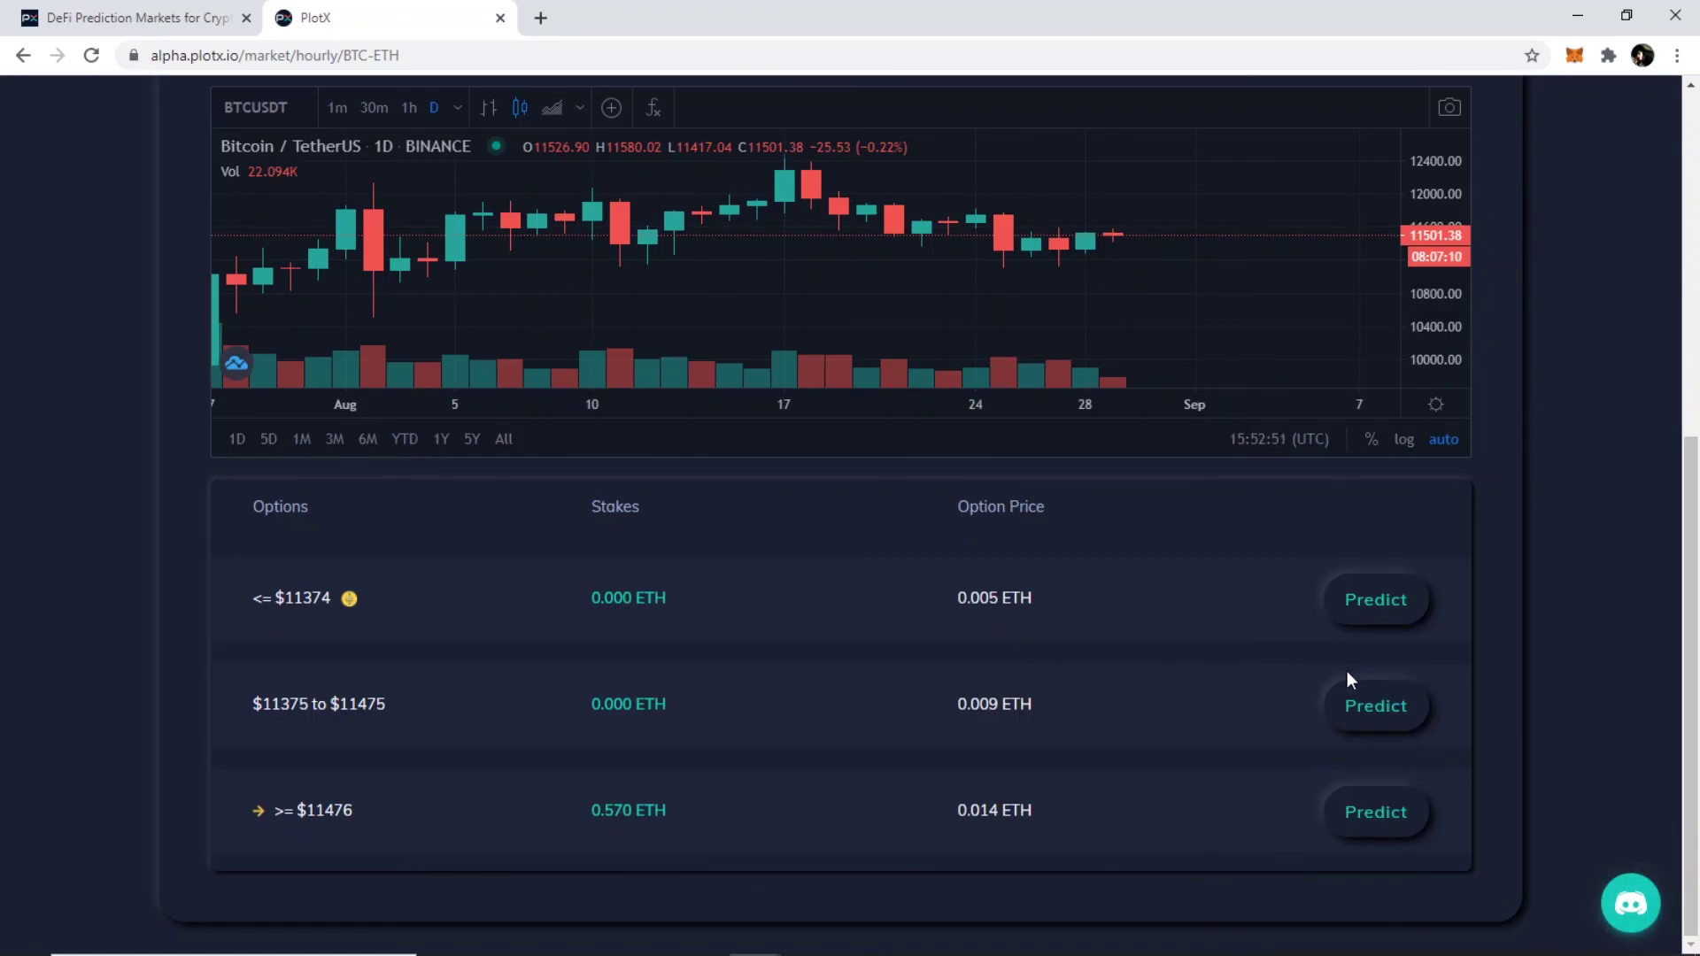
pyautogui.scroll(6, 1404, 671)
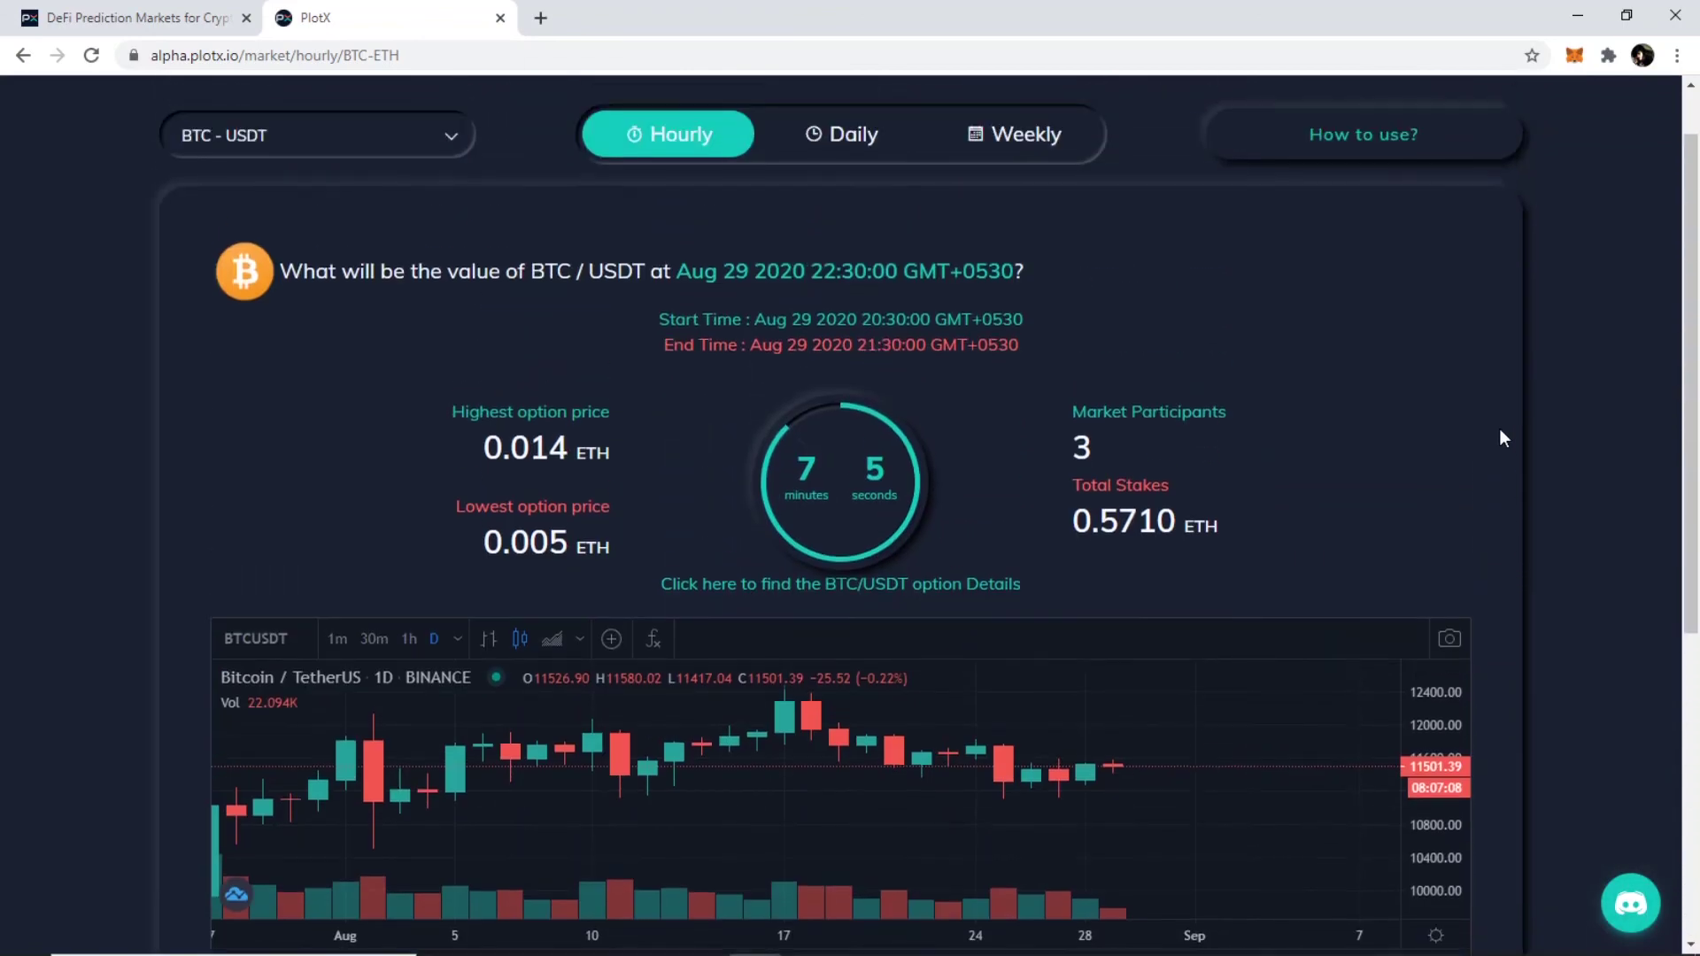